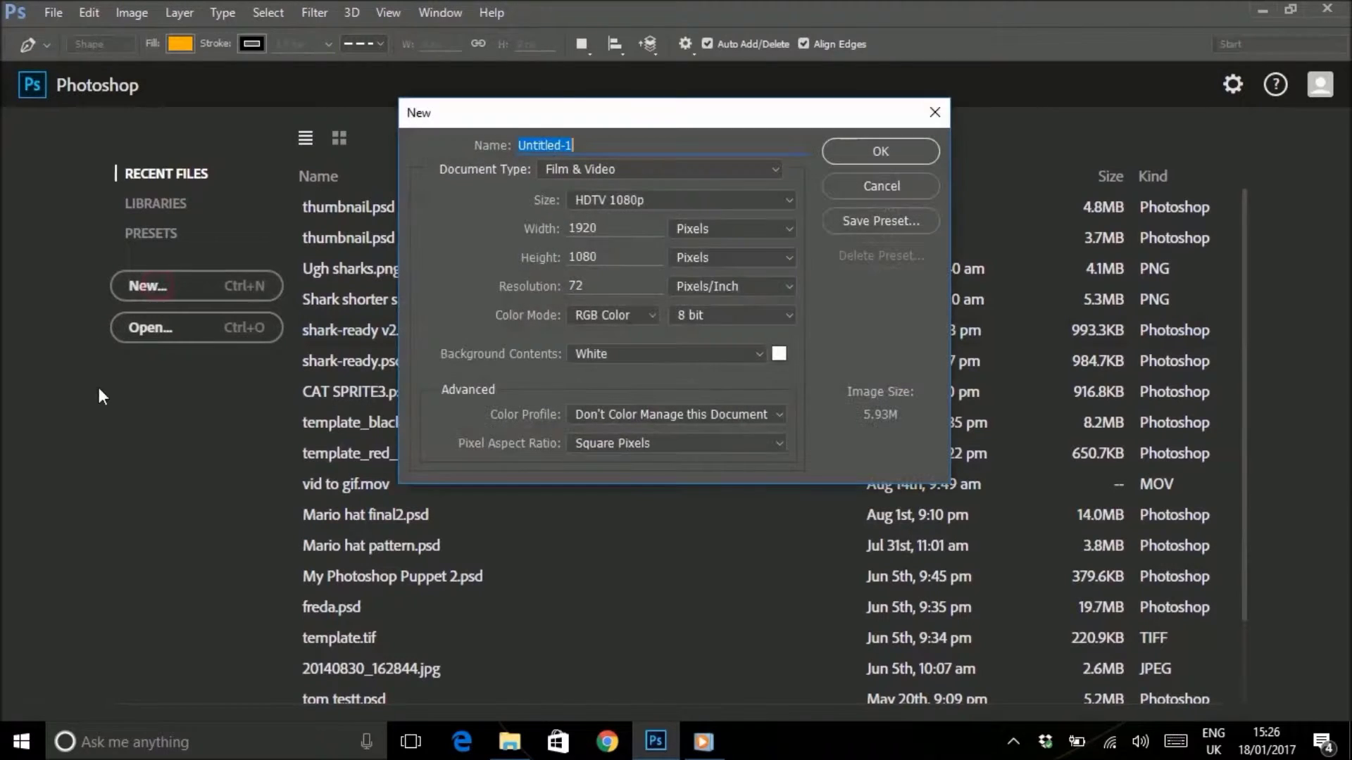
Review the Fifa 17 logo2 animation in Windows Media Player and return to Photoshop's new document settings.
left_click_drag(654, 120, 559, 214)
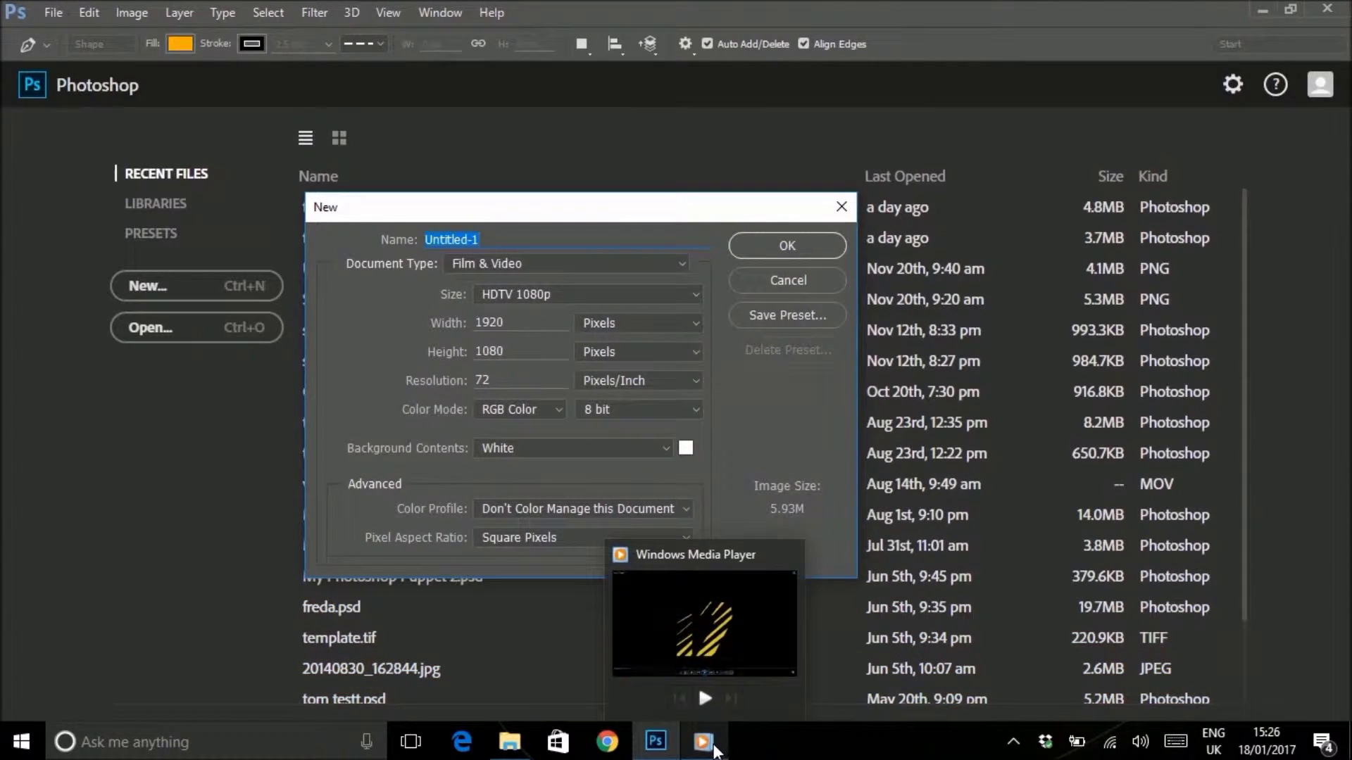
left_click(713, 747)
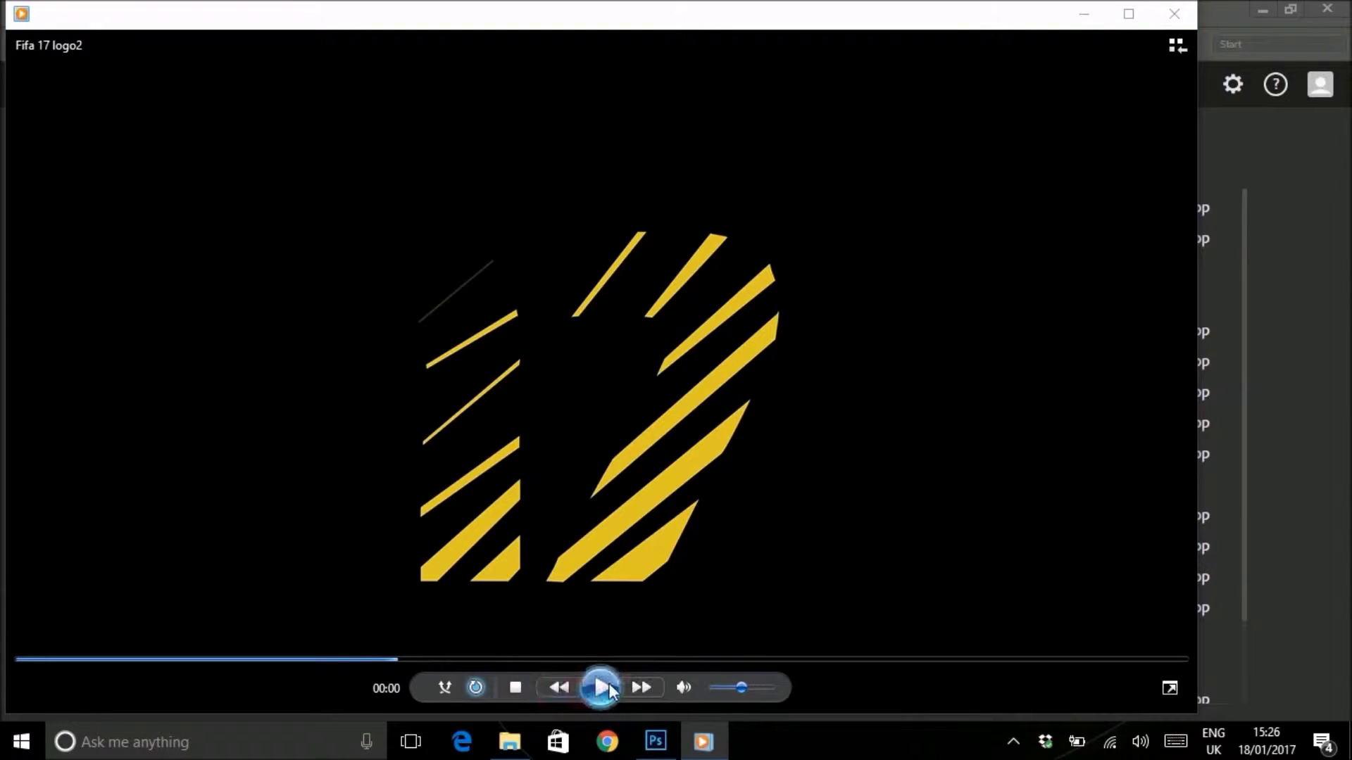
left_click(608, 685)
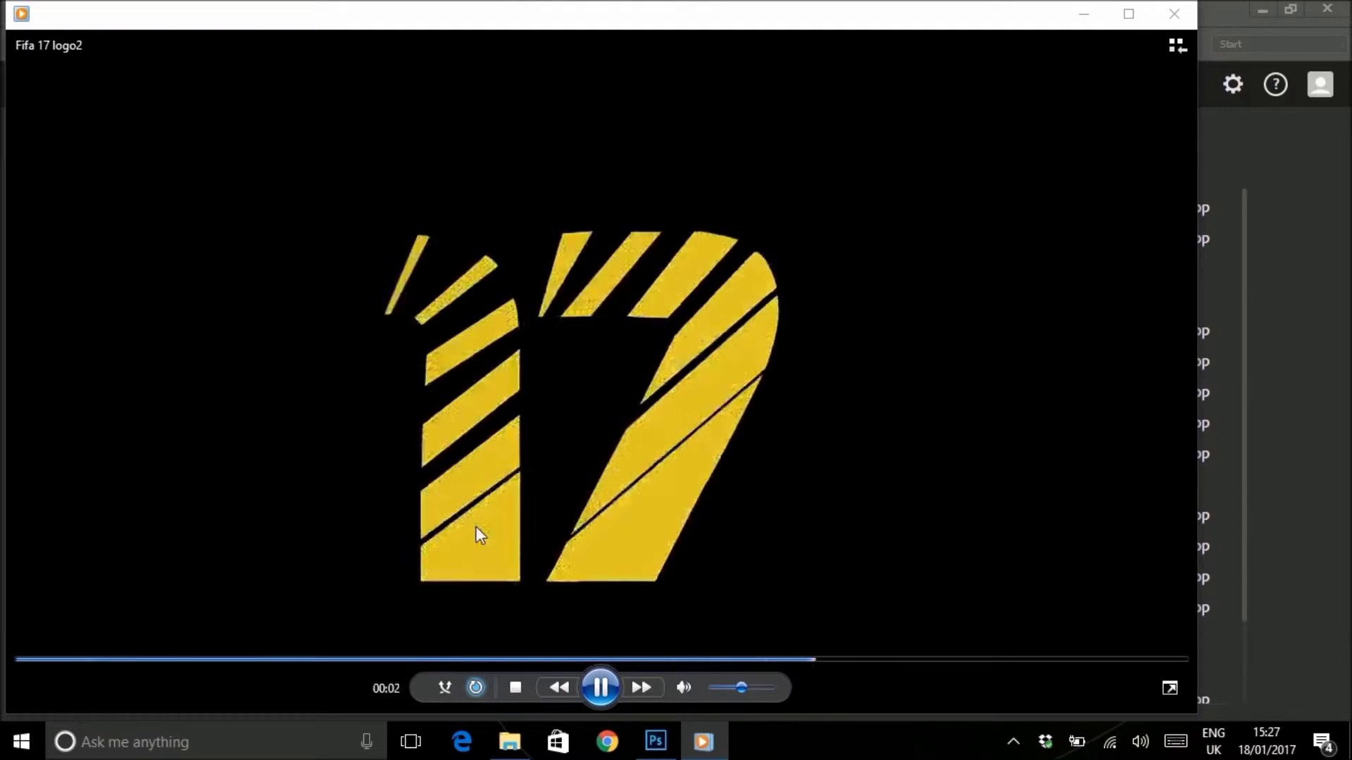
left_click(616, 690)
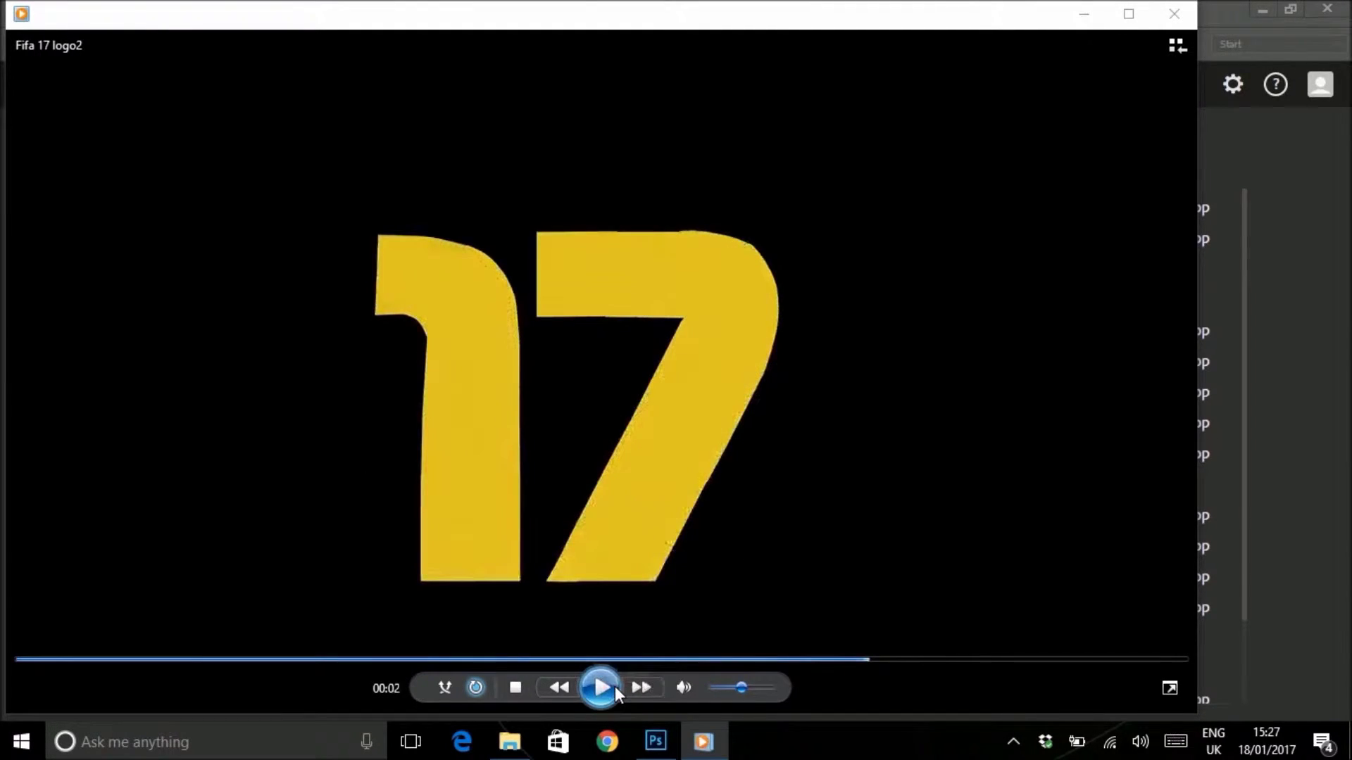
left_click(1330, 224)
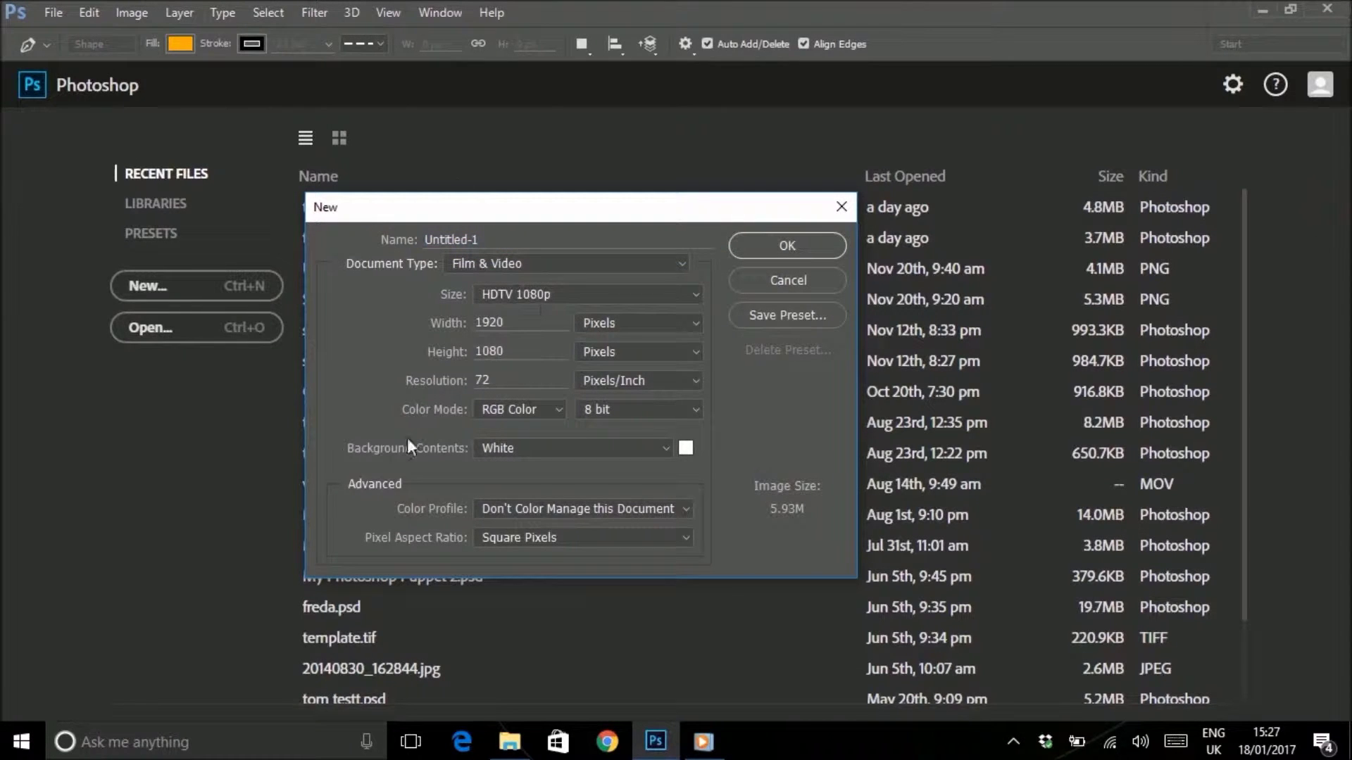
Set the new document's width and height to 1200 pixels each.
left_click(509, 263)
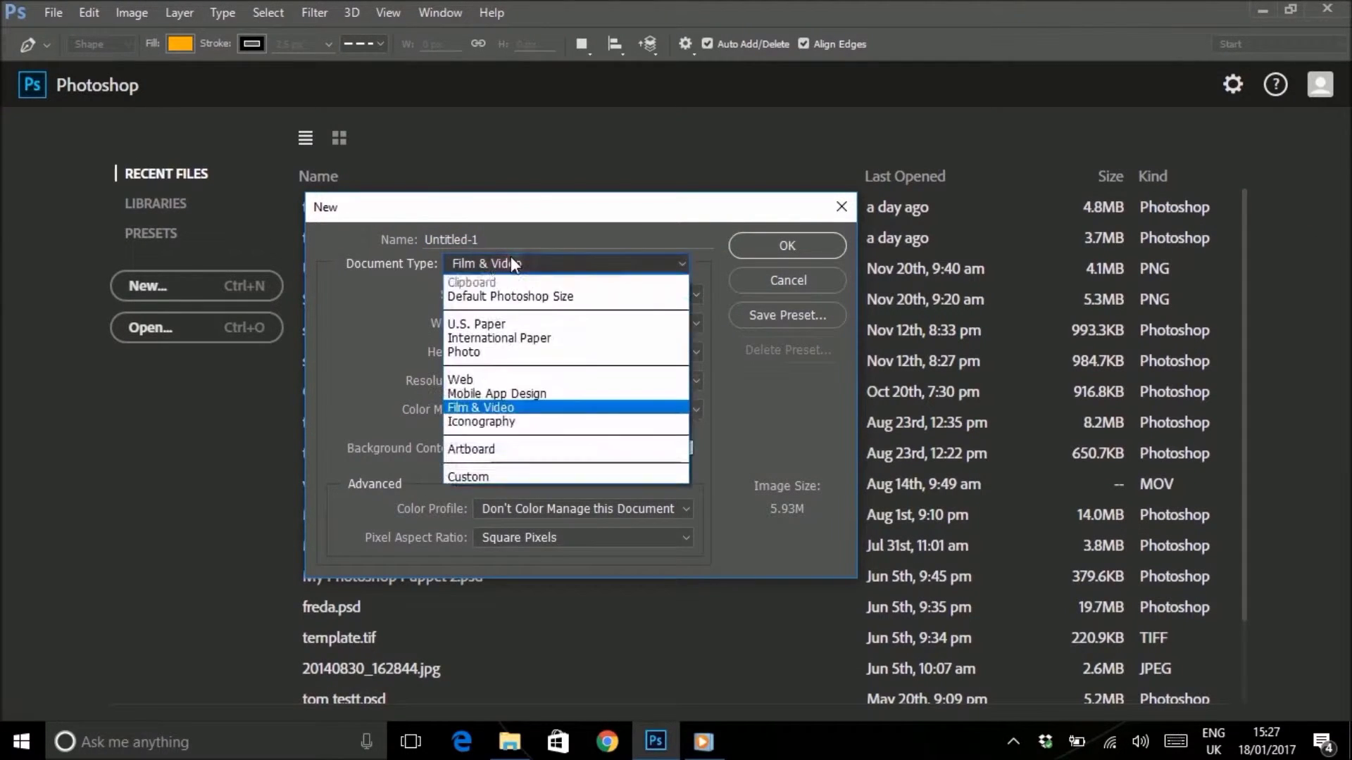
left_click(350, 331)
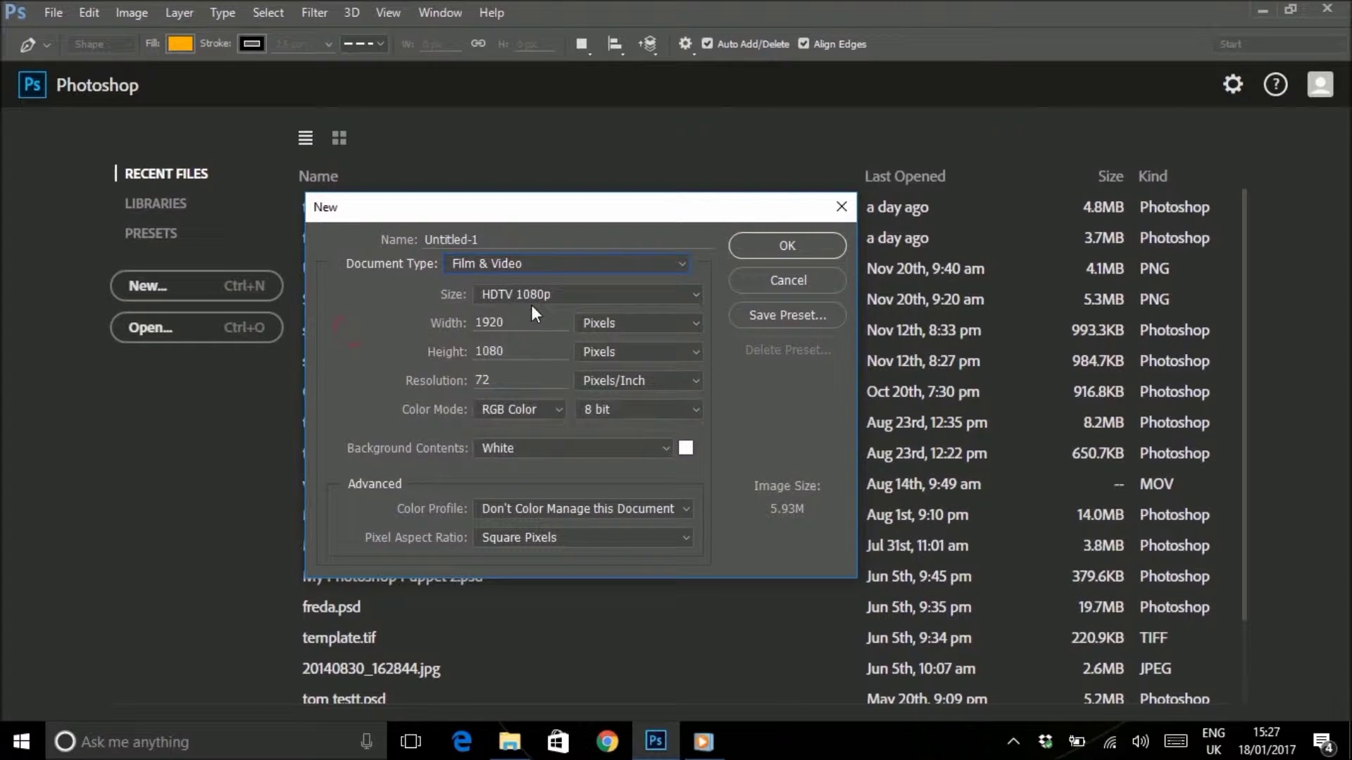
left_click(524, 319)
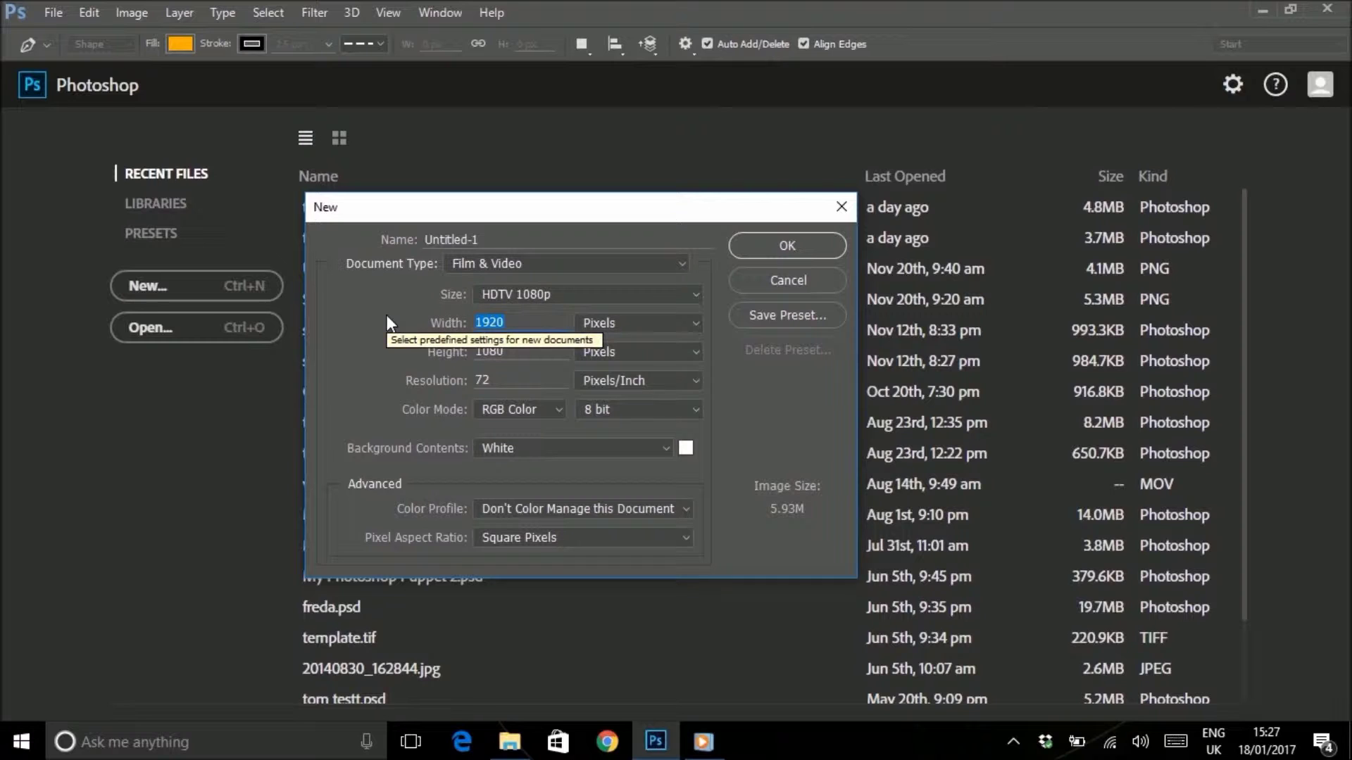
type("1200")
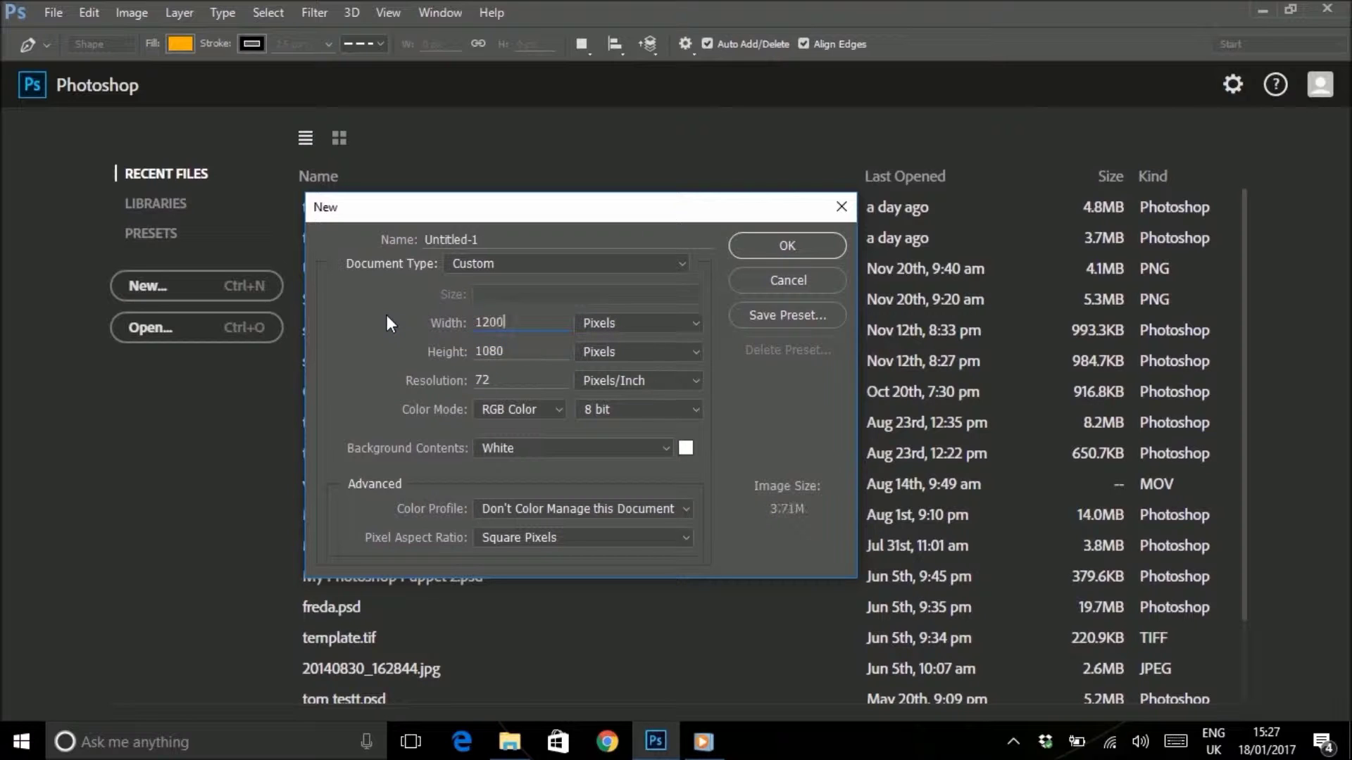
key("Tab")
type("1200")
left_click(686, 323)
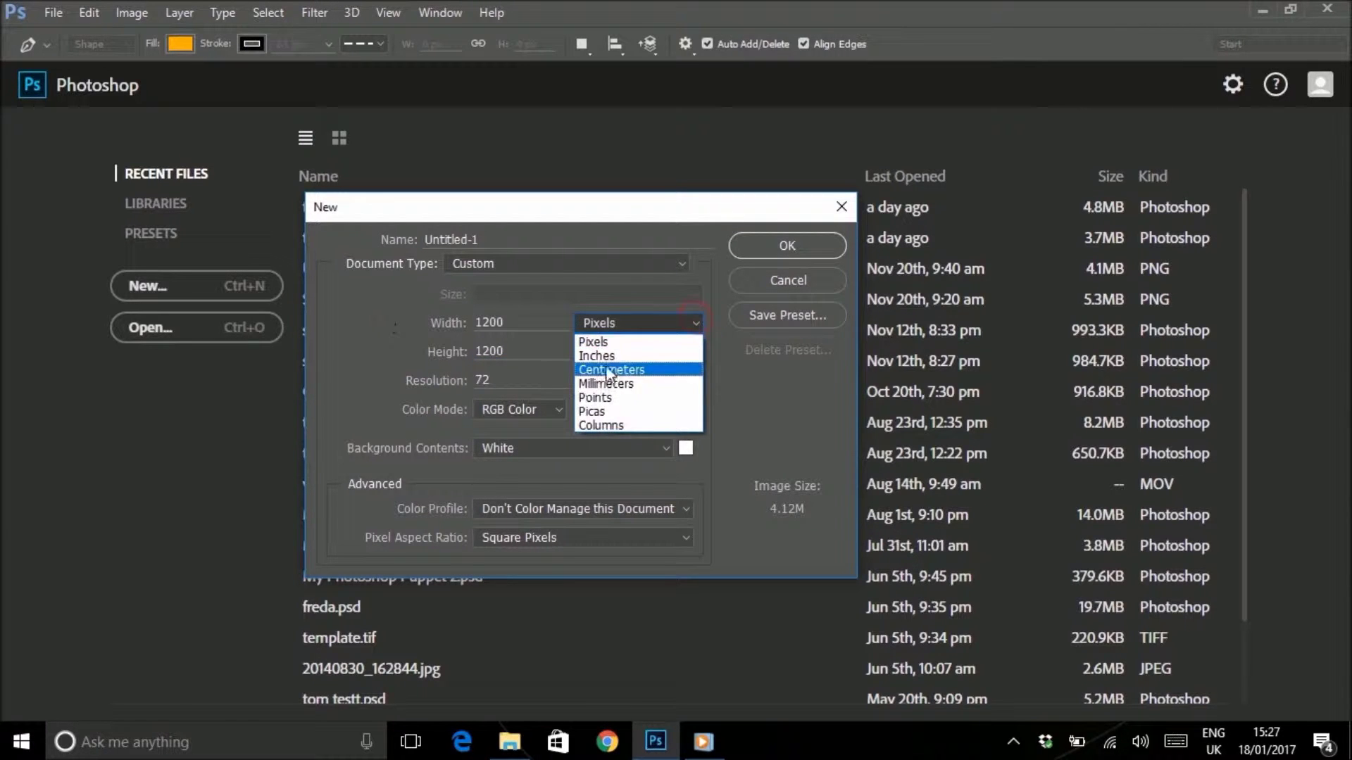
left_click(627, 370)
left_click(659, 328)
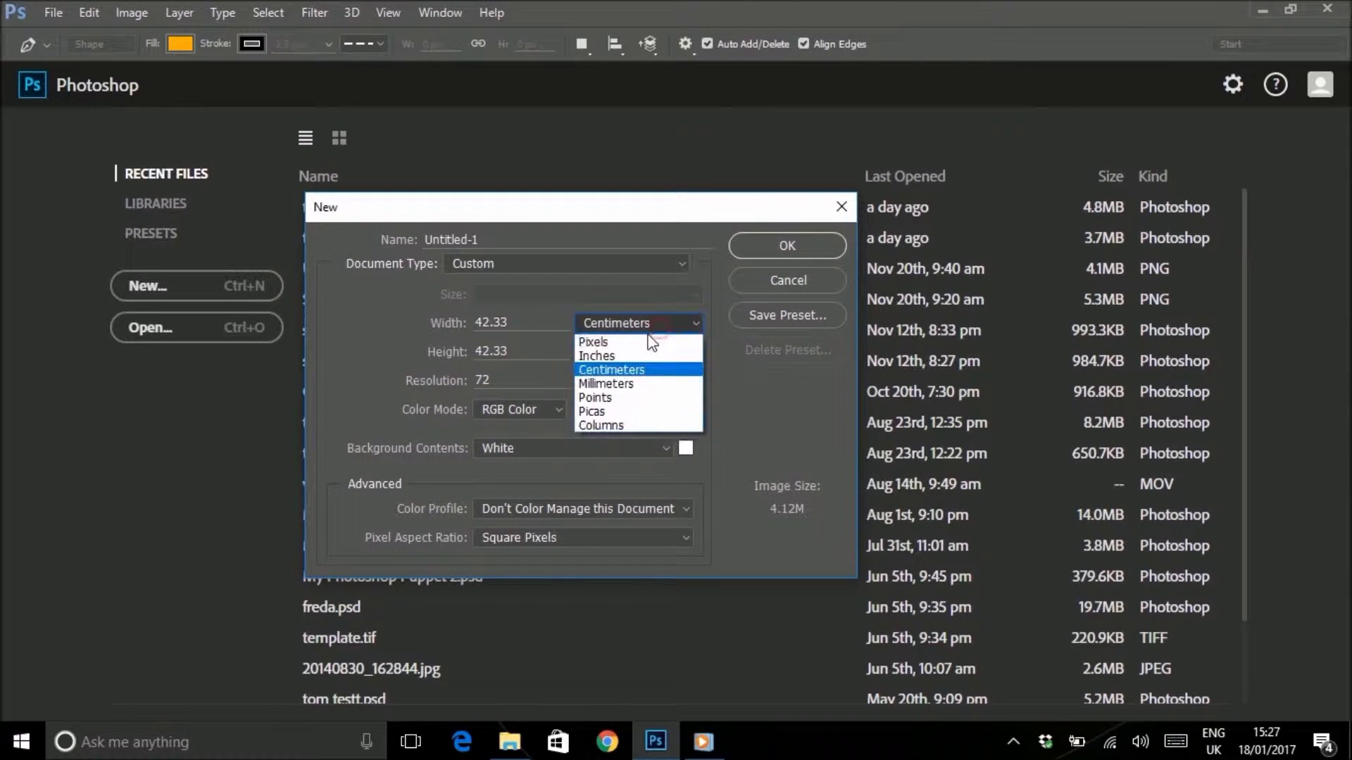
left_click(641, 339)
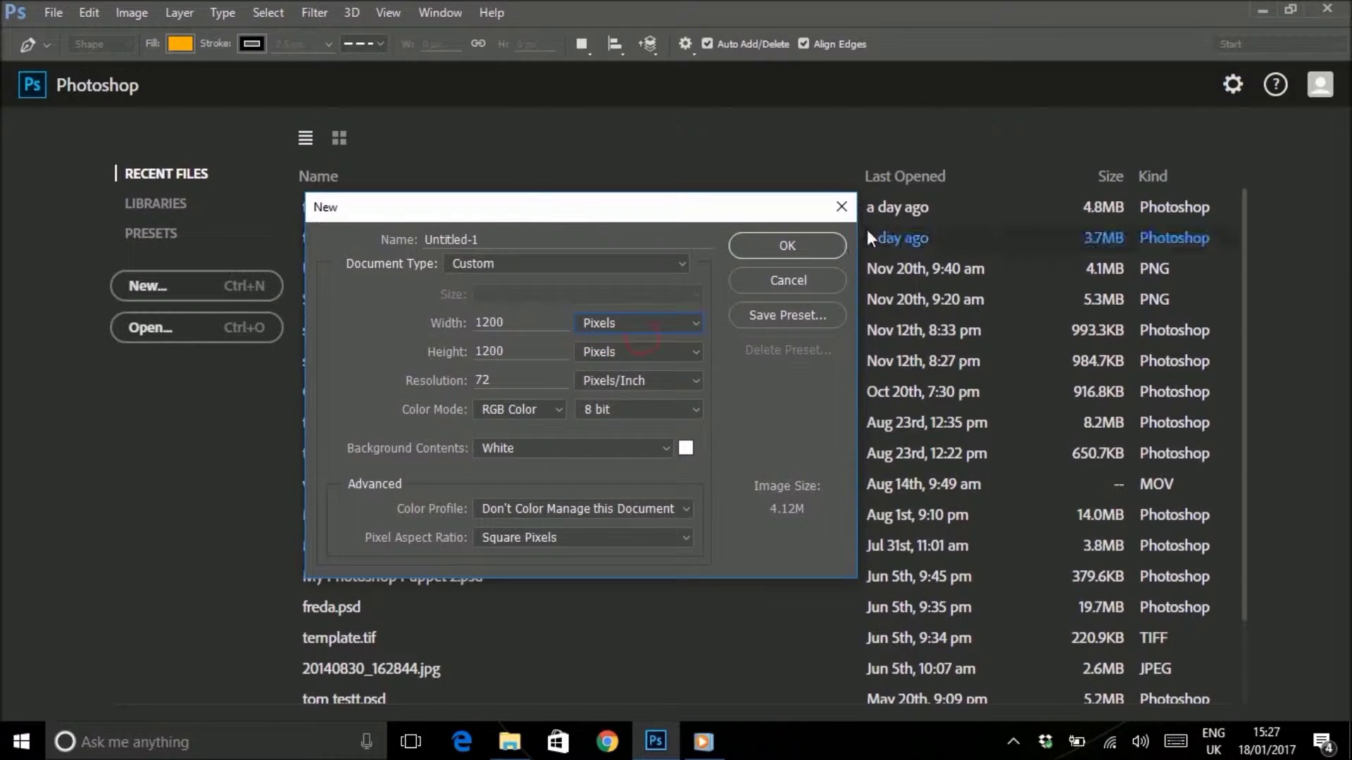
Create the new document with these settings.
left_click(799, 242)
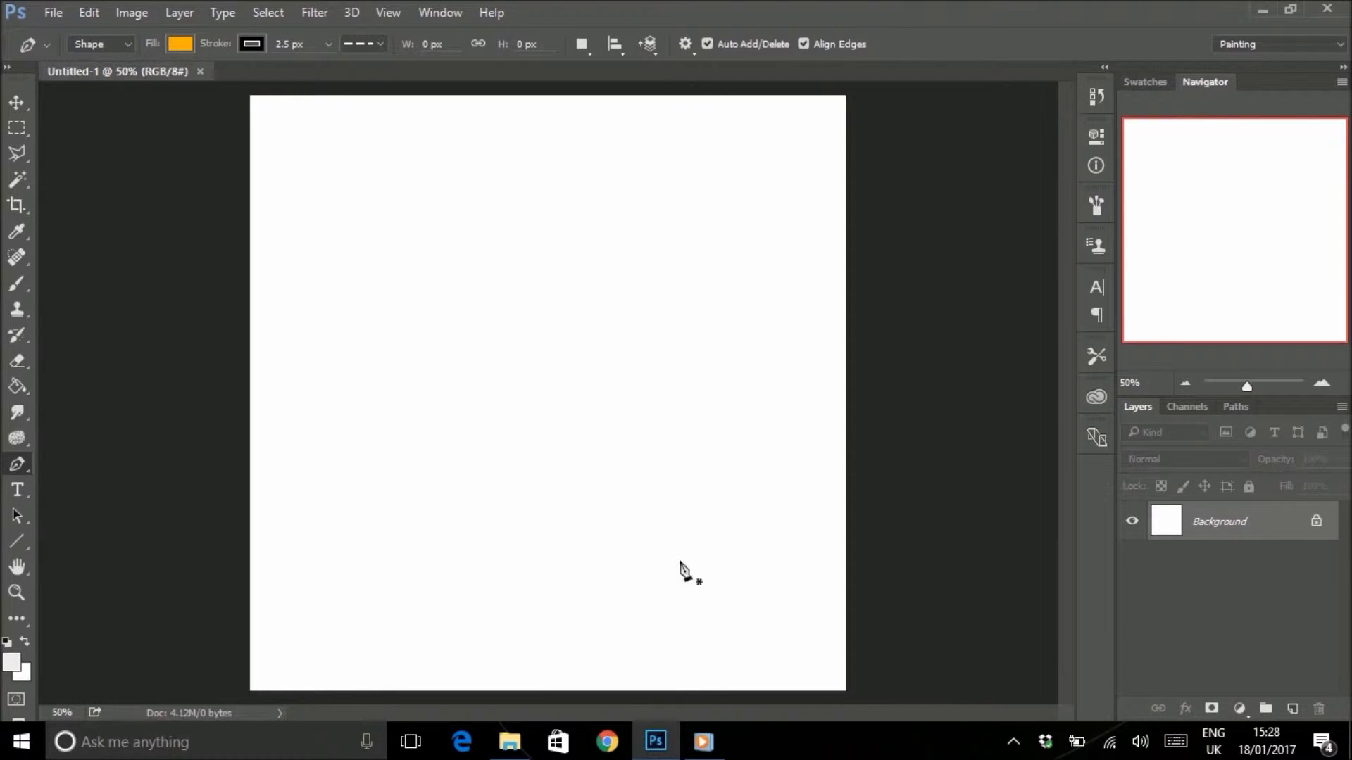
Switch to Windows Media Player, pause the Fifa 17 logo2 video on the complete 17, and show it full screen.
left_click(710, 745)
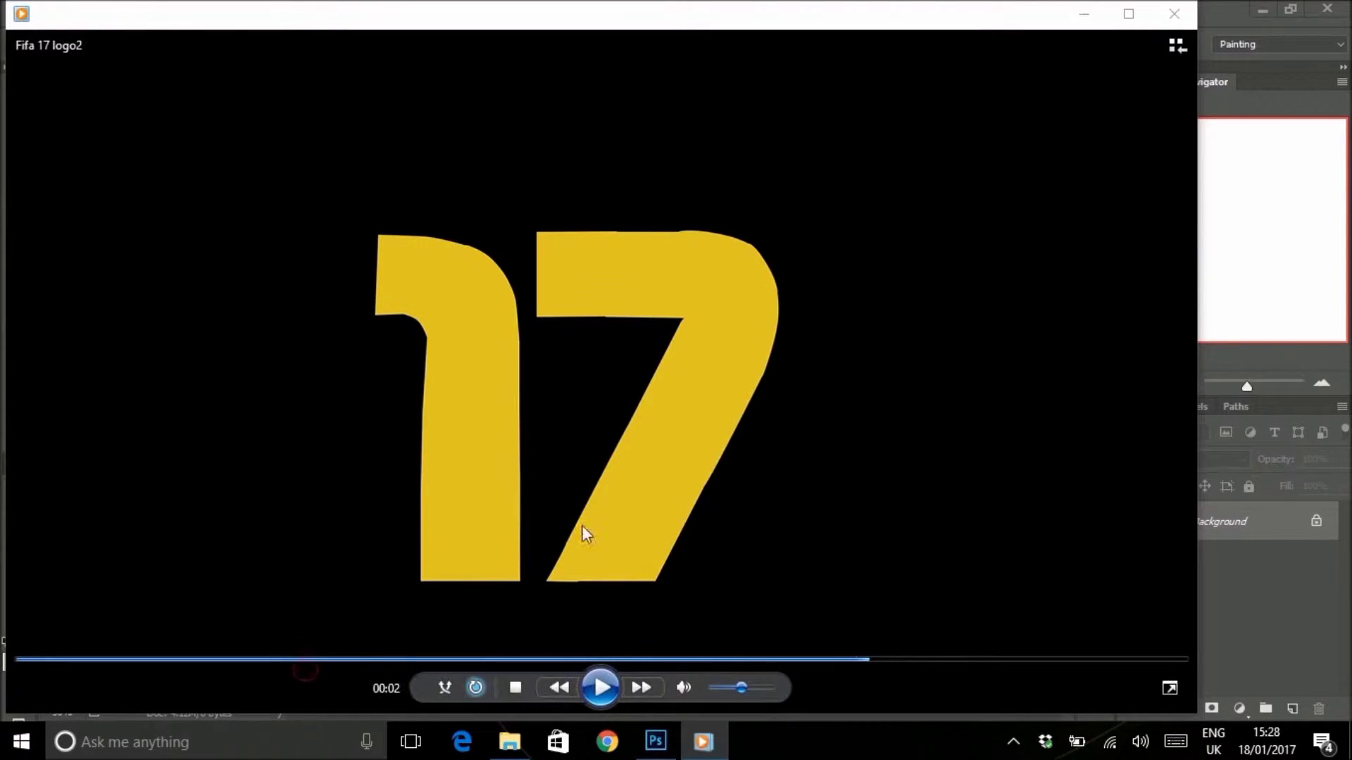
left_click(599, 688)
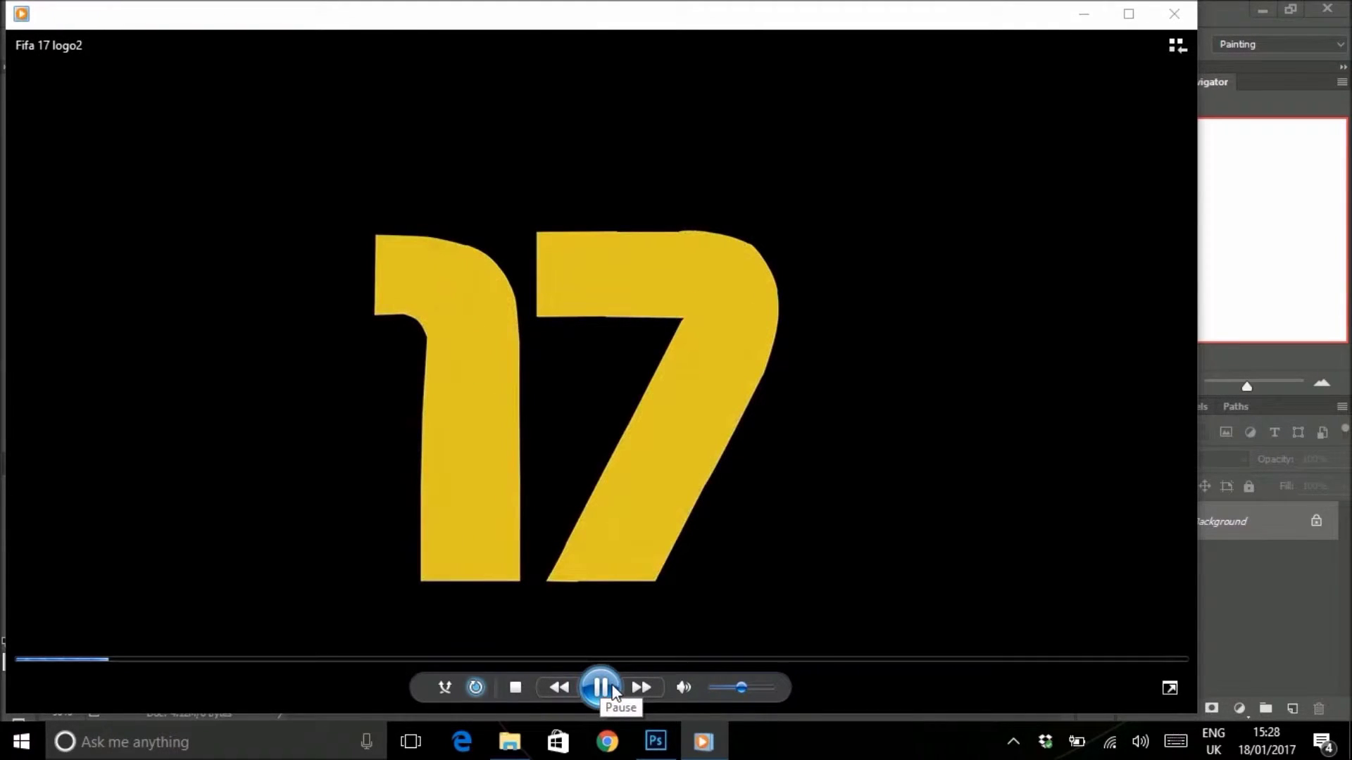
left_click(613, 690)
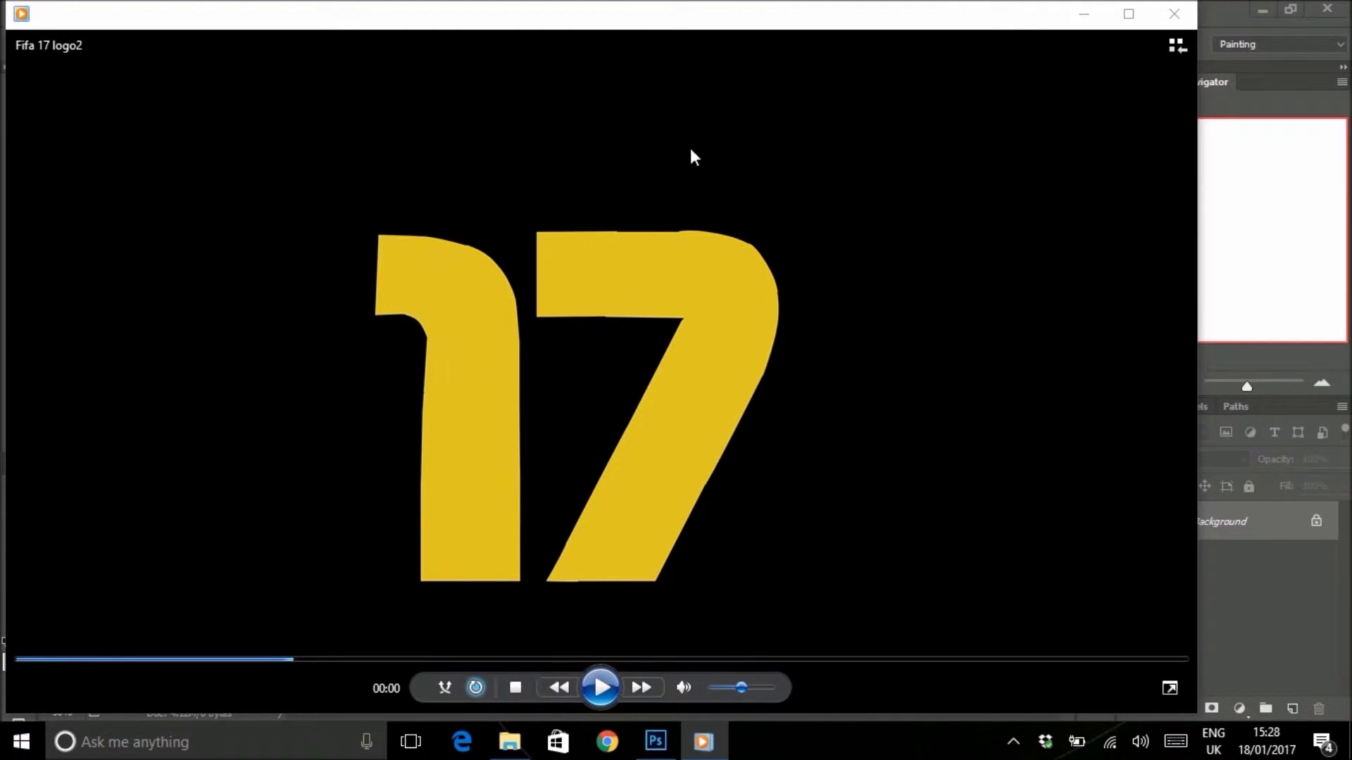
double_click(800, 285)
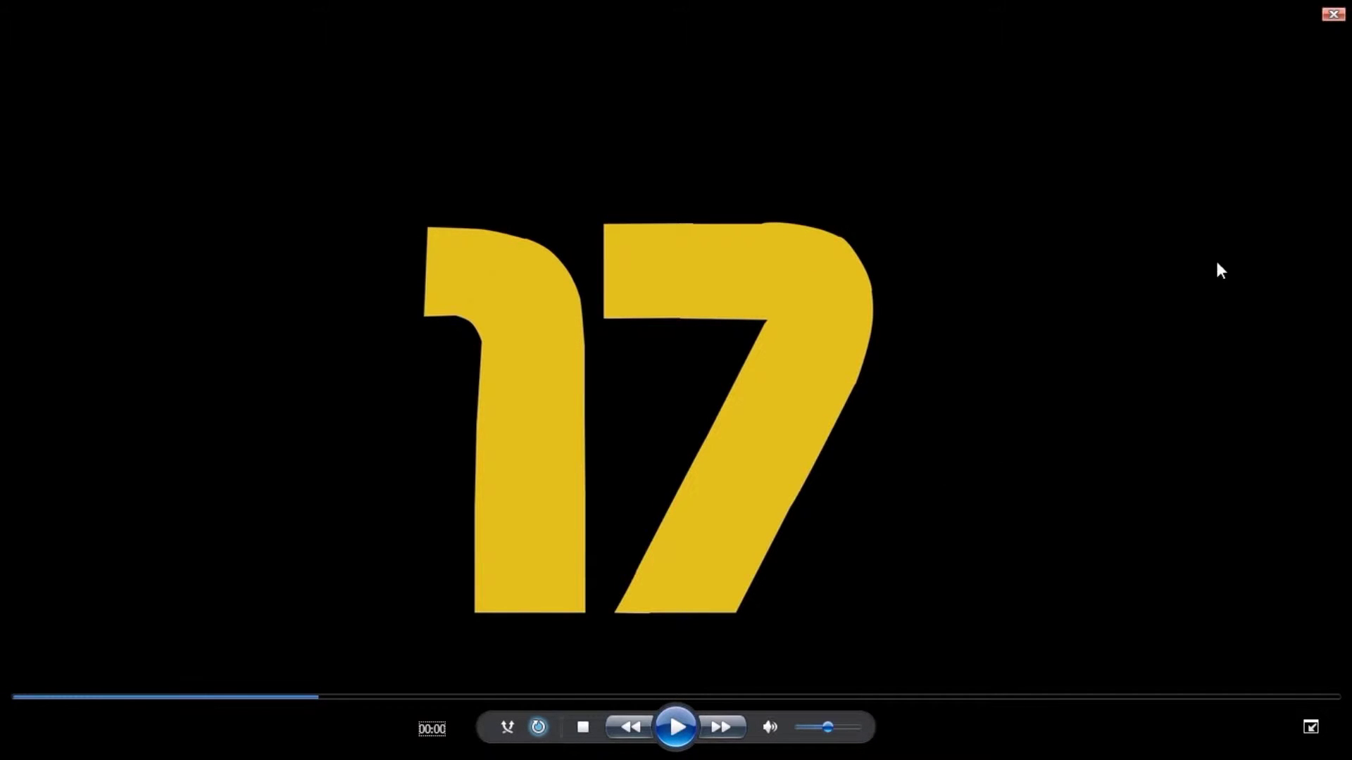
Leave the full-screen video, return to Photoshop, and paste the captured 17 logo screenshot into the blank document.
key("Escape")
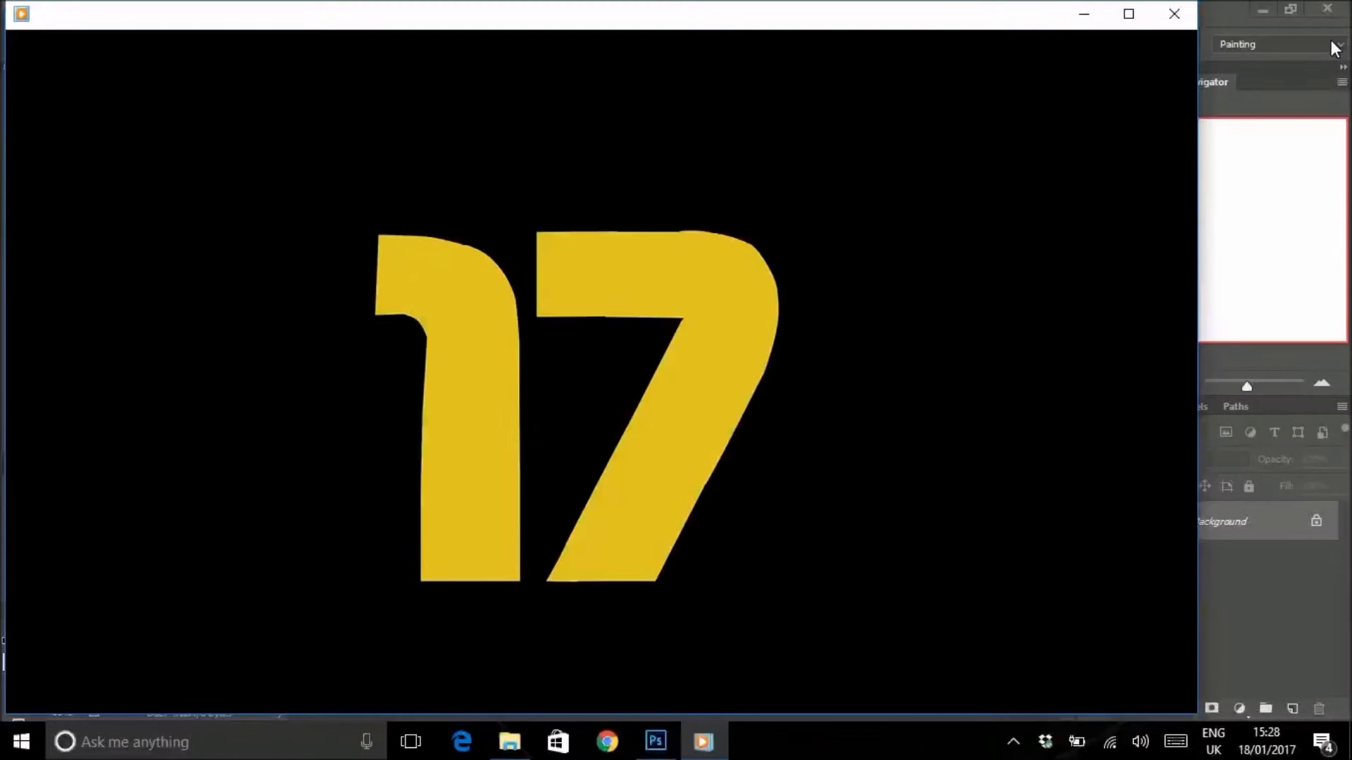
left_click(1274, 643)
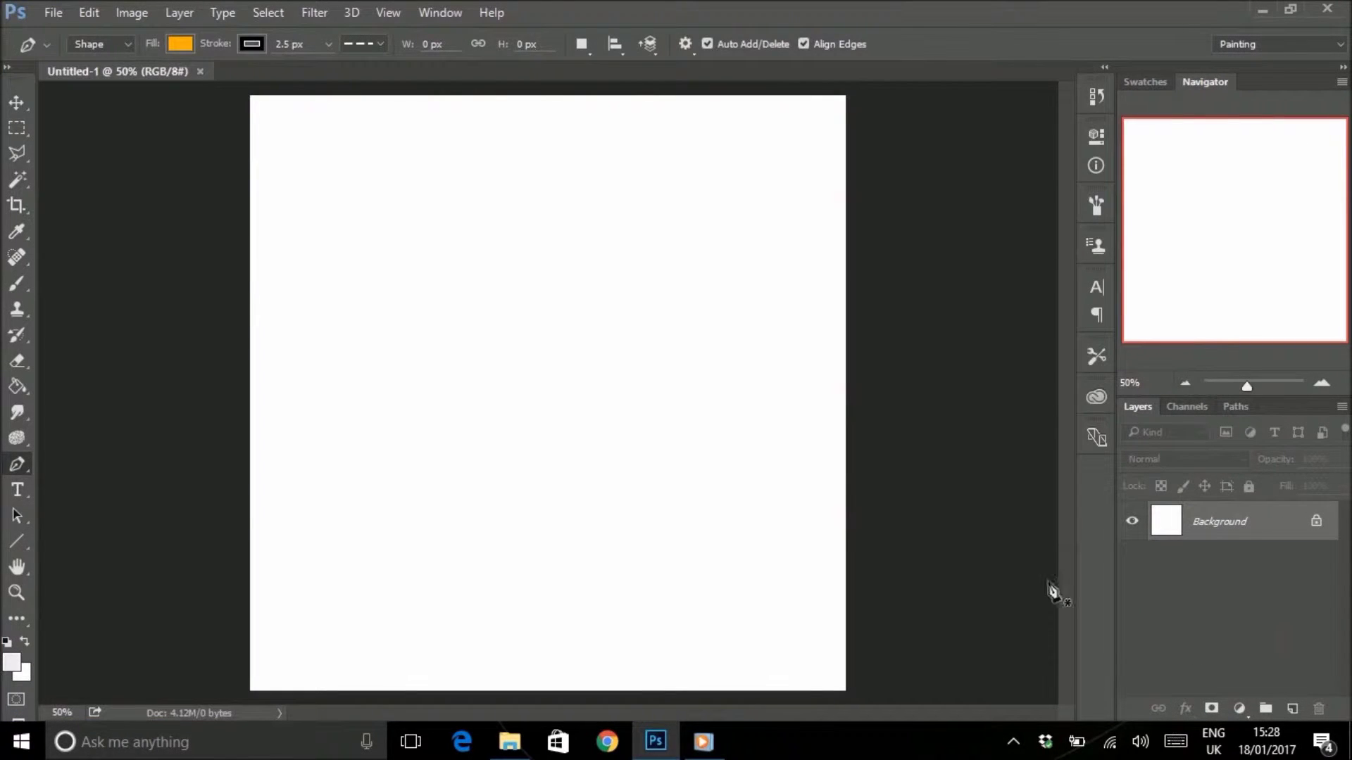
key("ctrl+v")
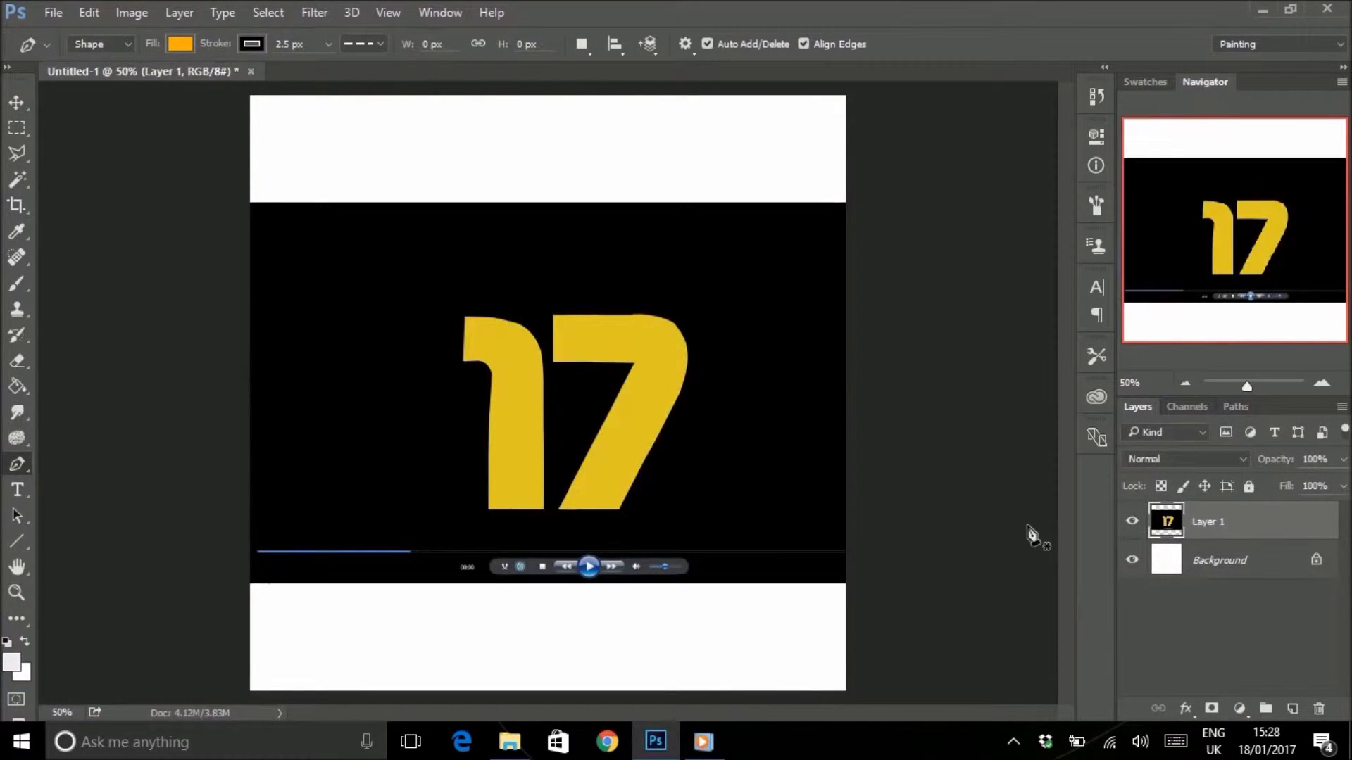
Scale the pasted logo layer up to about 160% and centre the screenshot over the canvas so it fills it.
key("ctrl+t")
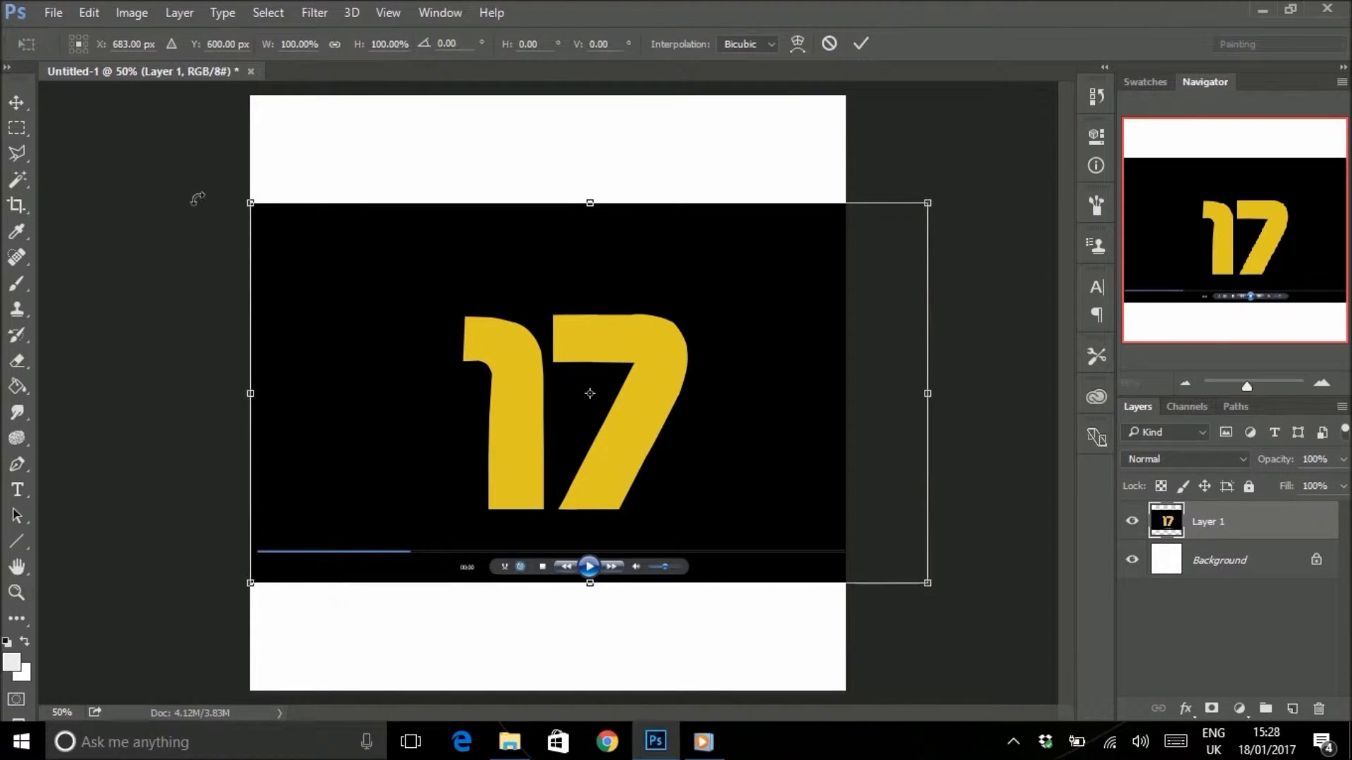
left_click_drag(251, 202, 90, 113)
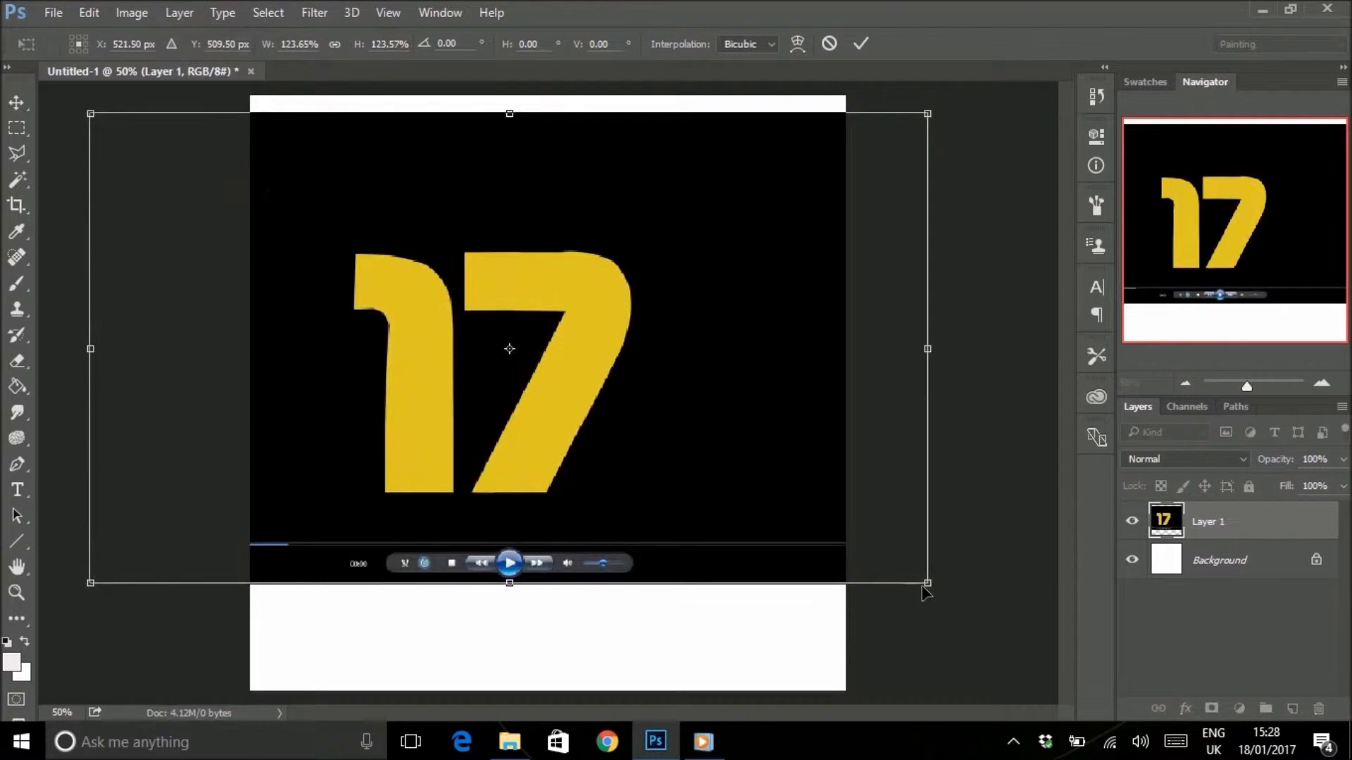
left_click_drag(933, 586, 1051, 686)
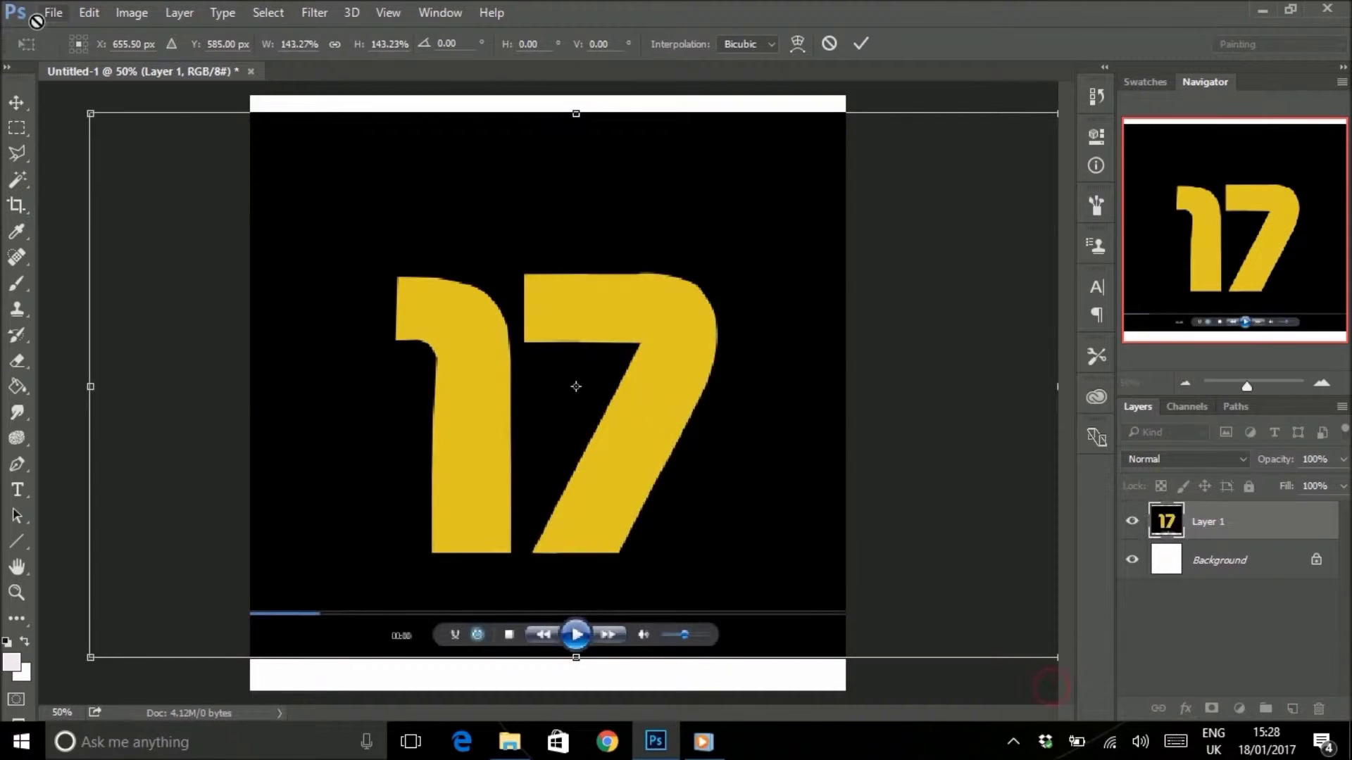
left_click_drag(91, 118, 63, 102)
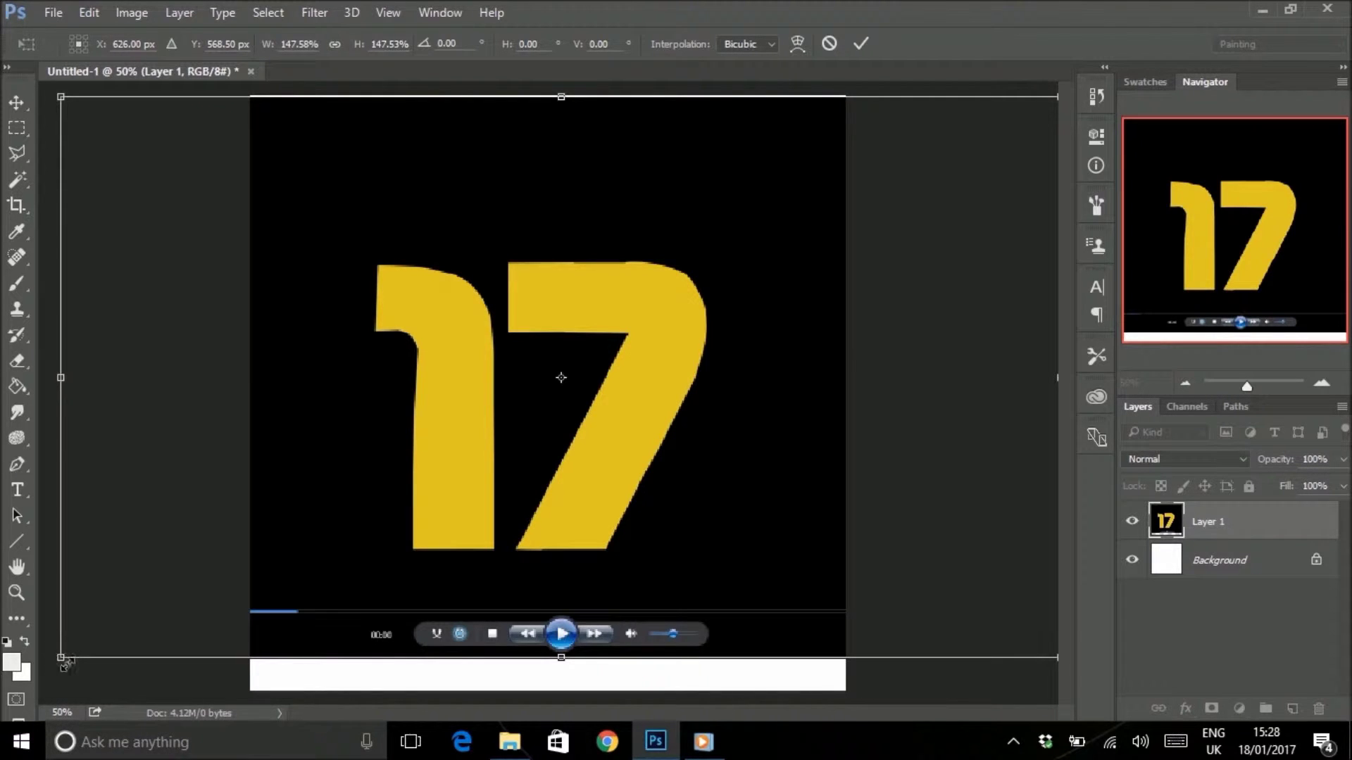
left_click_drag(61, 658, 1, 704)
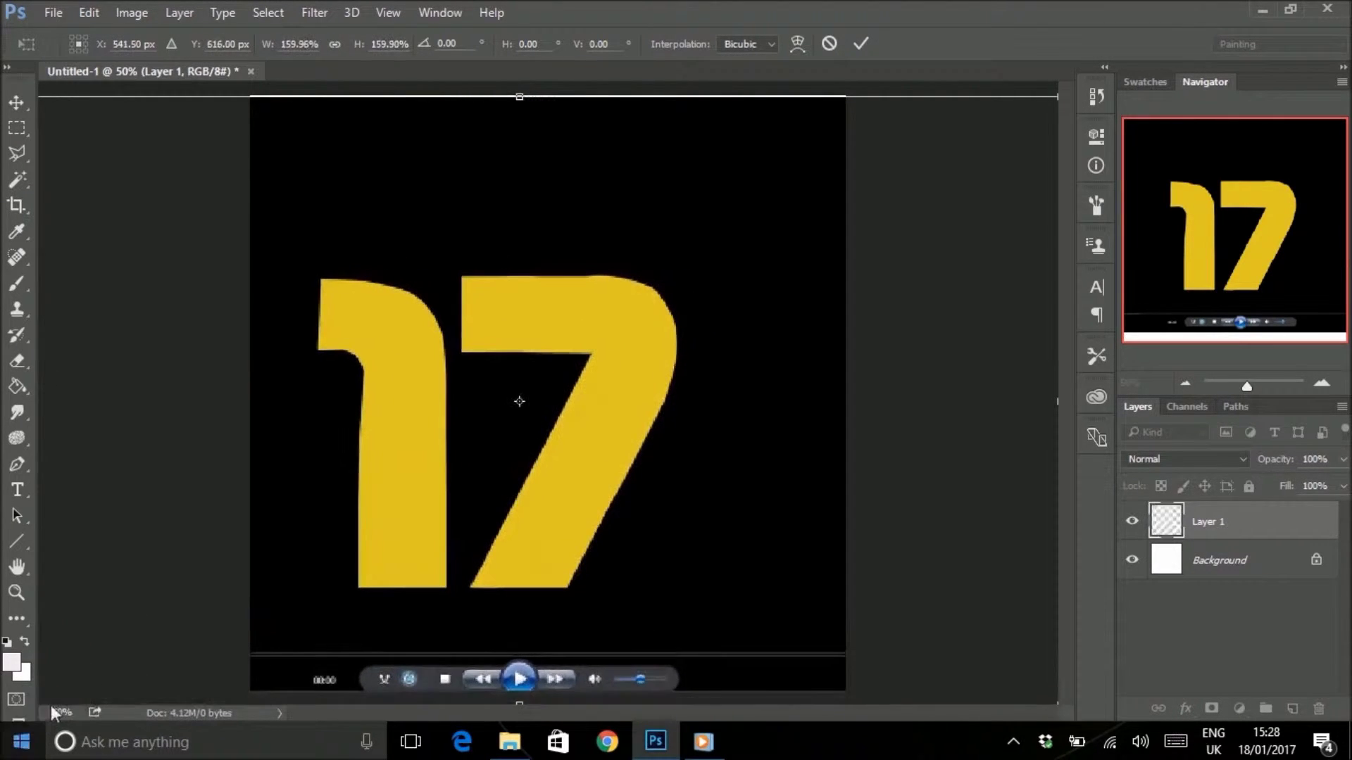
left_click_drag(408, 328, 478, 324)
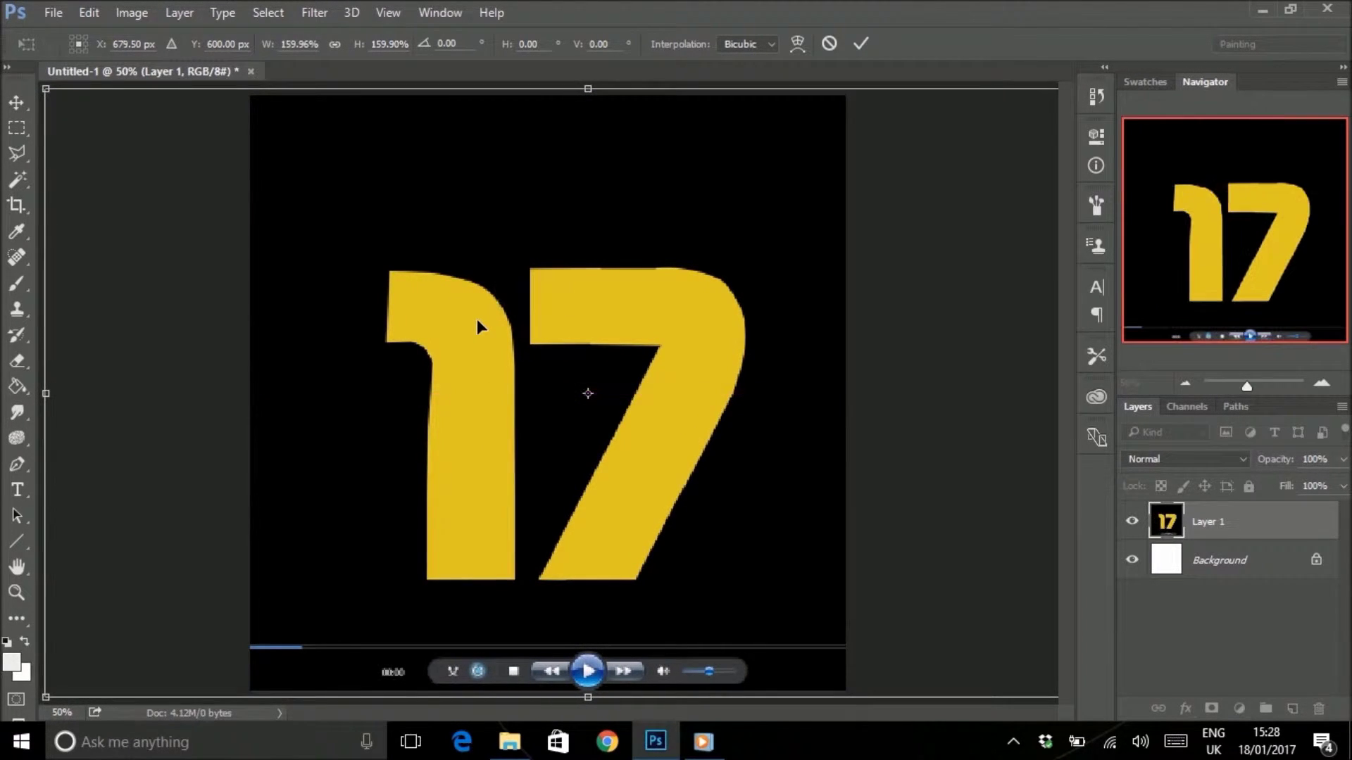
key("Return")
key("p")
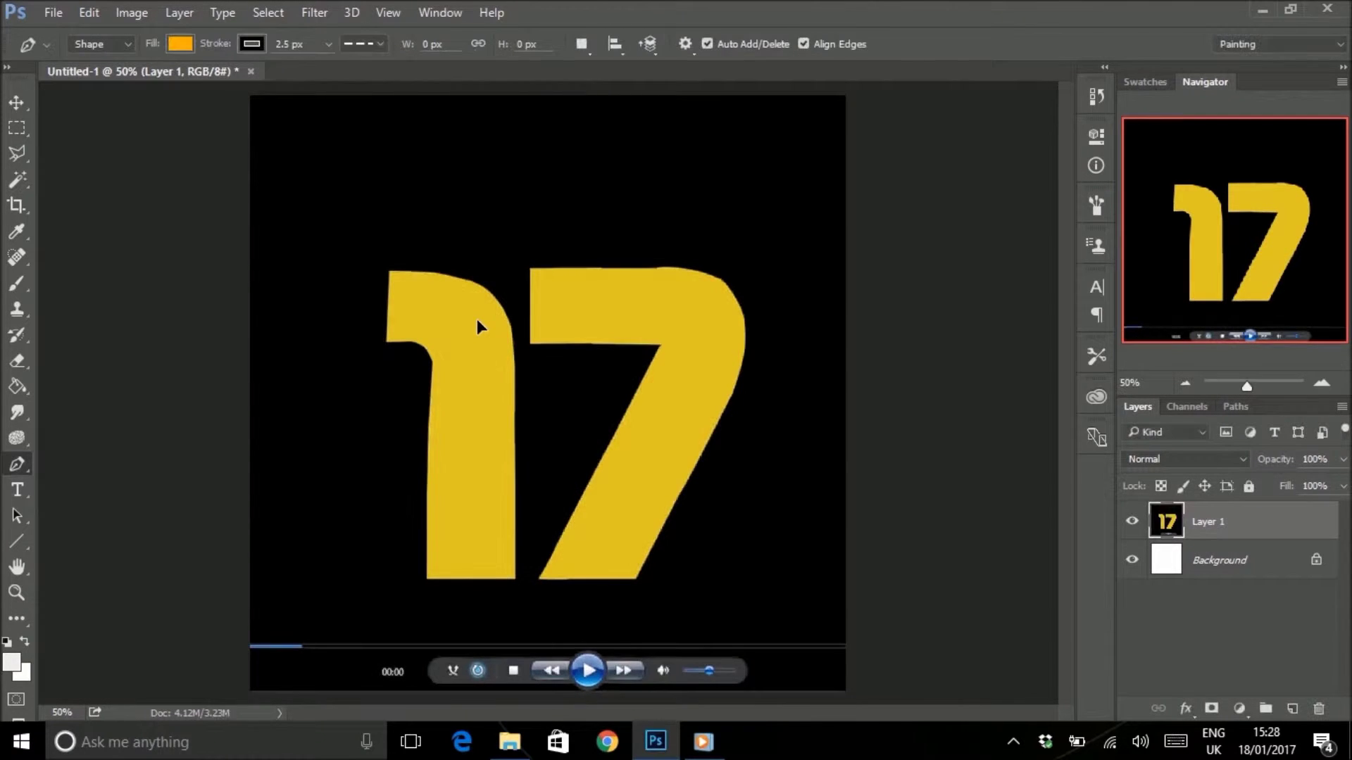
scroll(713, 250, "down", 2)
scroll(713, 250, "up", 2)
scroll(715, 264, "up", 1)
scroll(710, 266, "down", 1)
scroll(706, 269, "up", 1)
scroll(701, 270, "down", 1)
Enlarge the logo layer to about 136% and reposition it so the whole 17 fills most of the canvas.
scroll(697, 268, "down", 3)
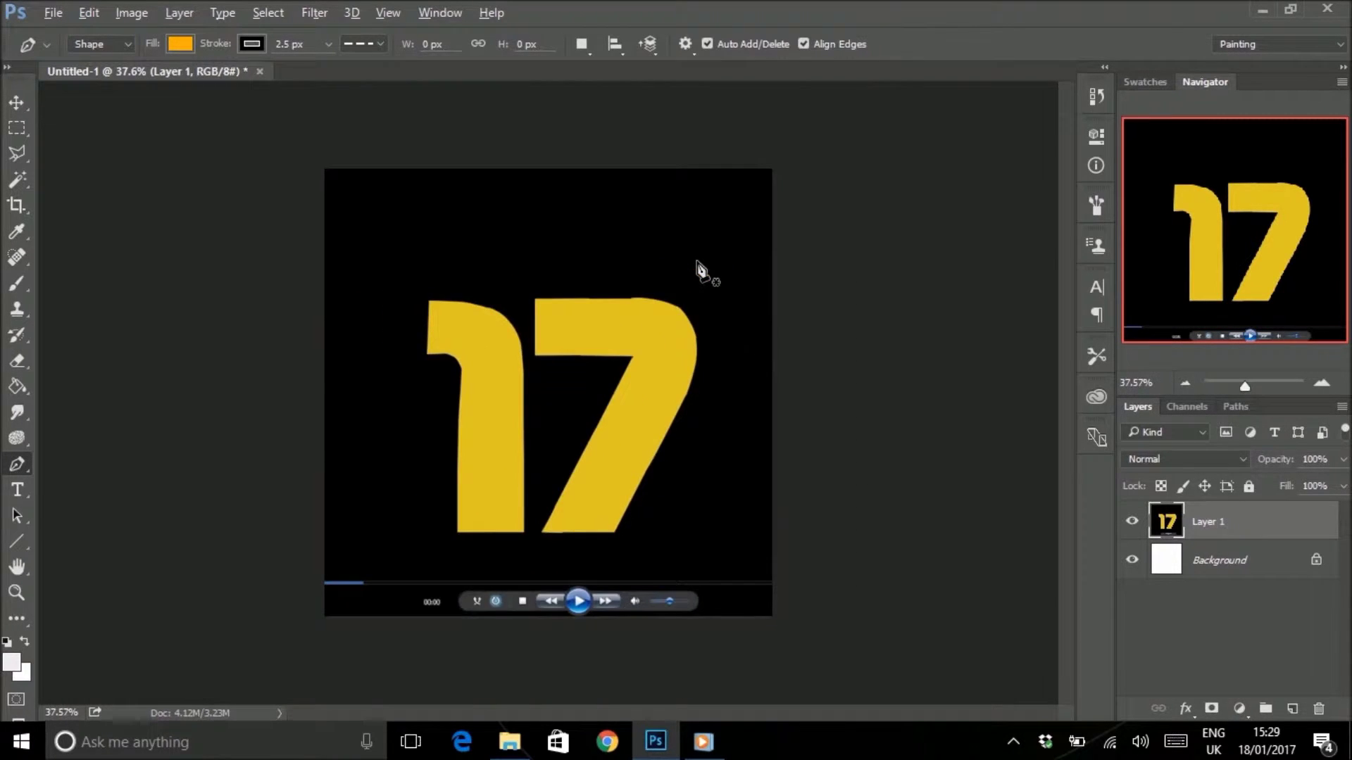
scroll(696, 267, "up", 2)
scroll(697, 271, "up", 1)
scroll(697, 273, "down", 2)
key("ctrl+t")
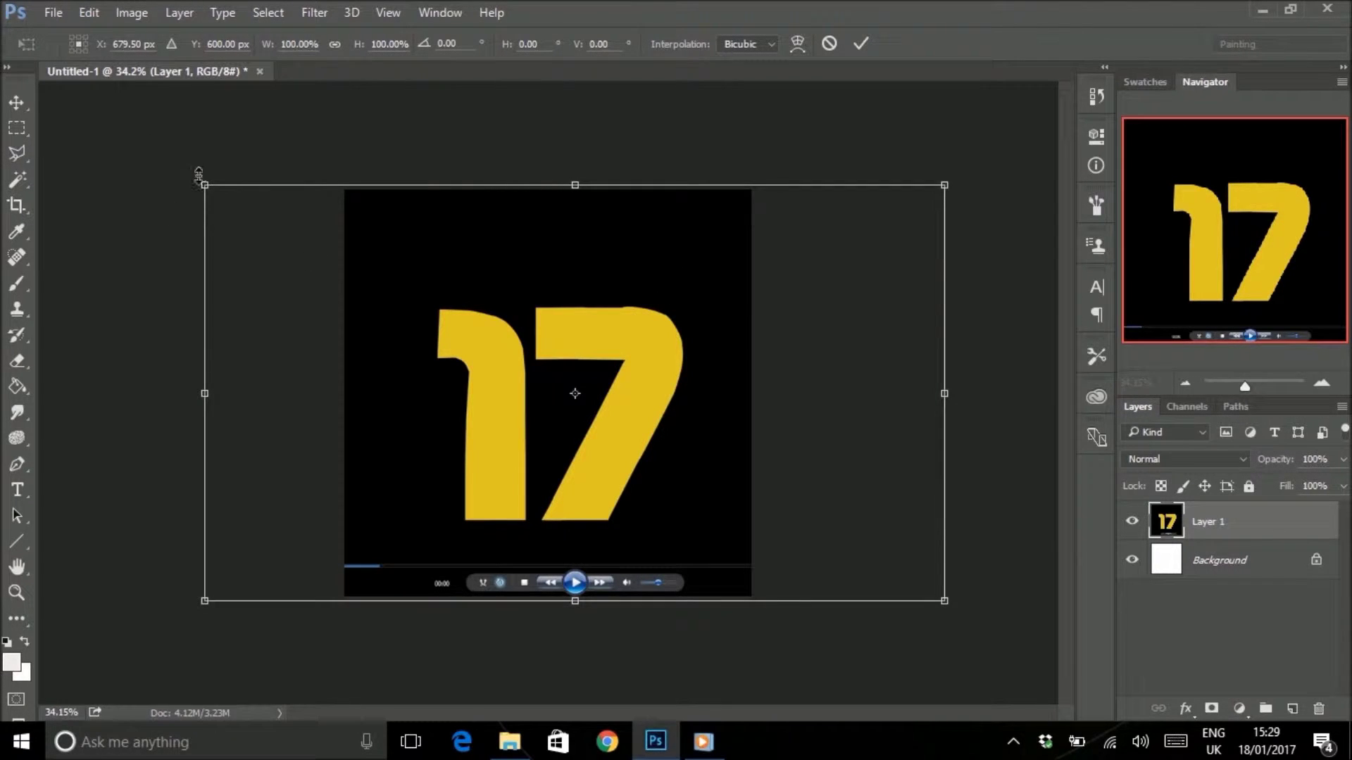
left_click_drag(205, 186, 42, 94)
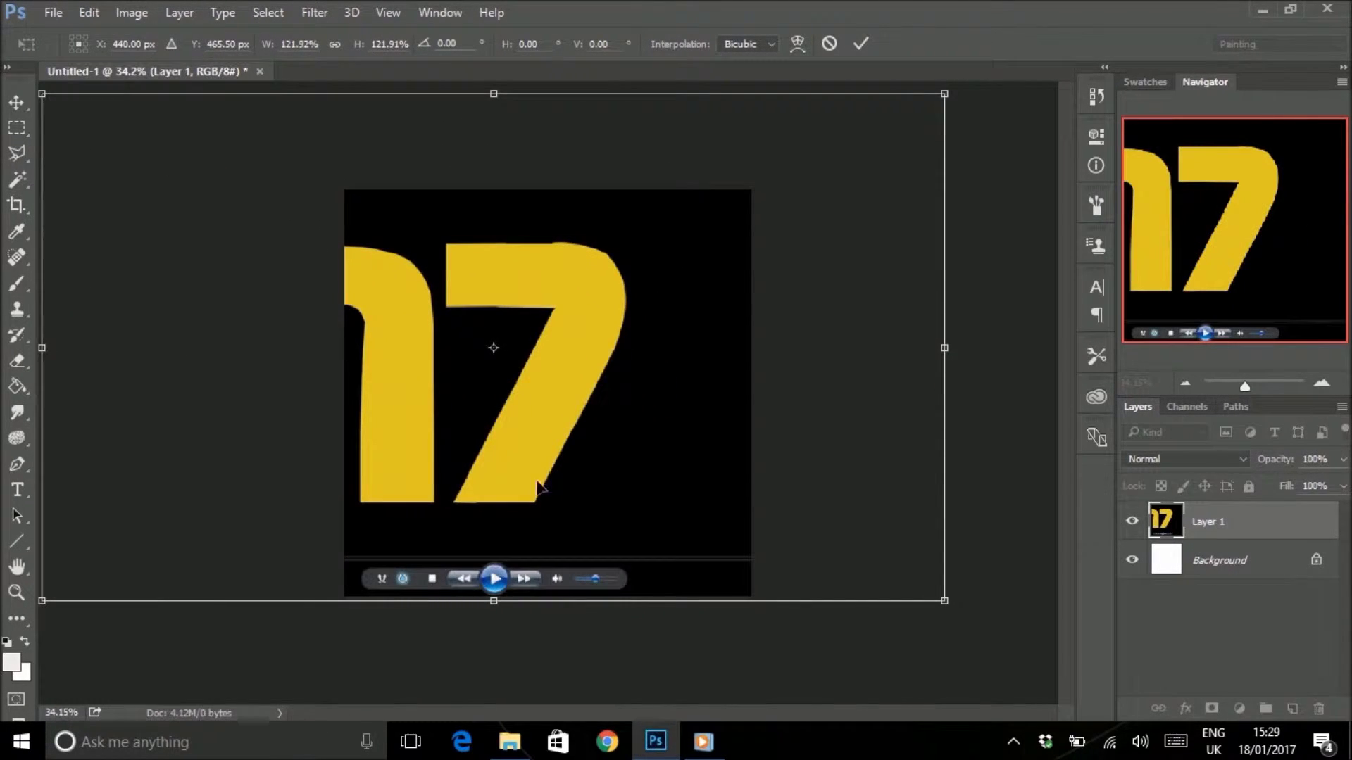
left_click_drag(940, 604, 1053, 662)
mouse_move(690, 444)
left_mouse_down()
mouse_move(744, 462)
mouse_move(703, 454)
left_mouse_up()
key("p")
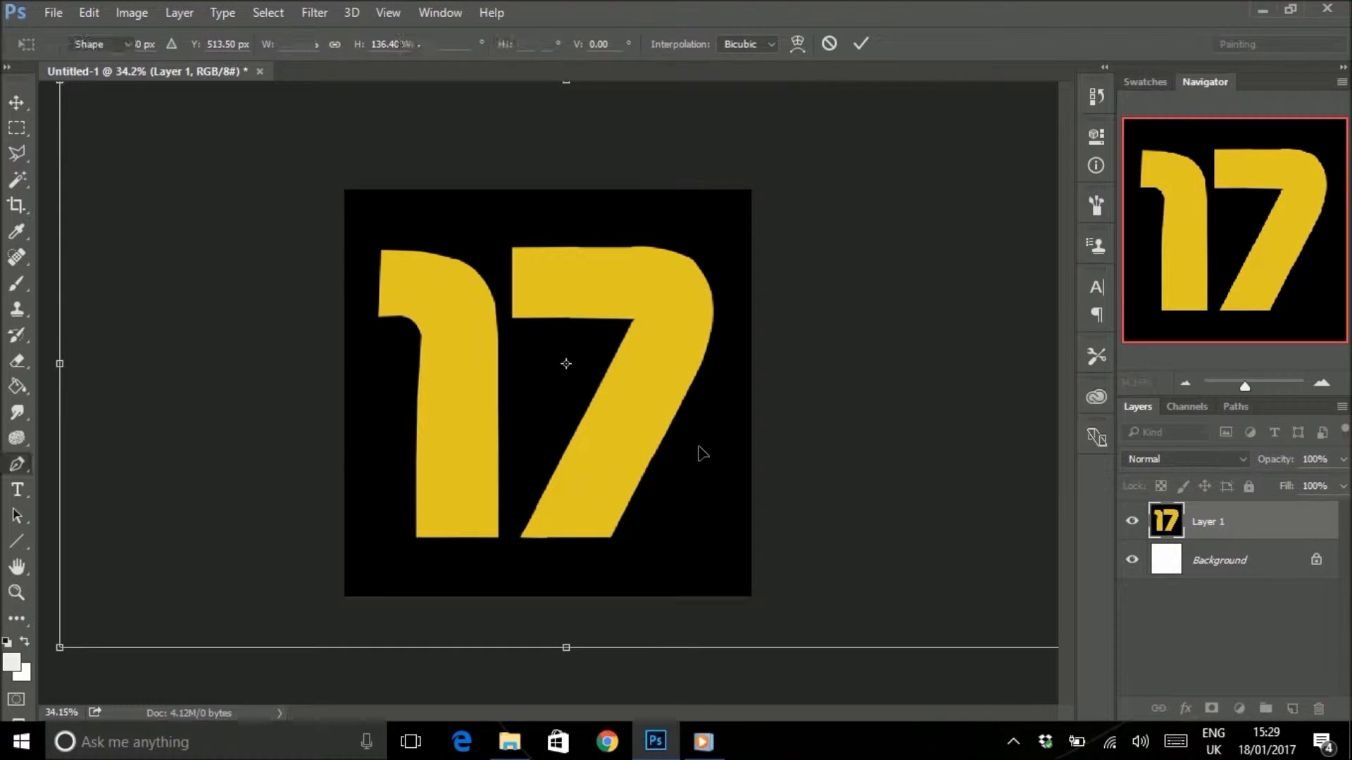
scroll(741, 470, "up", 2)
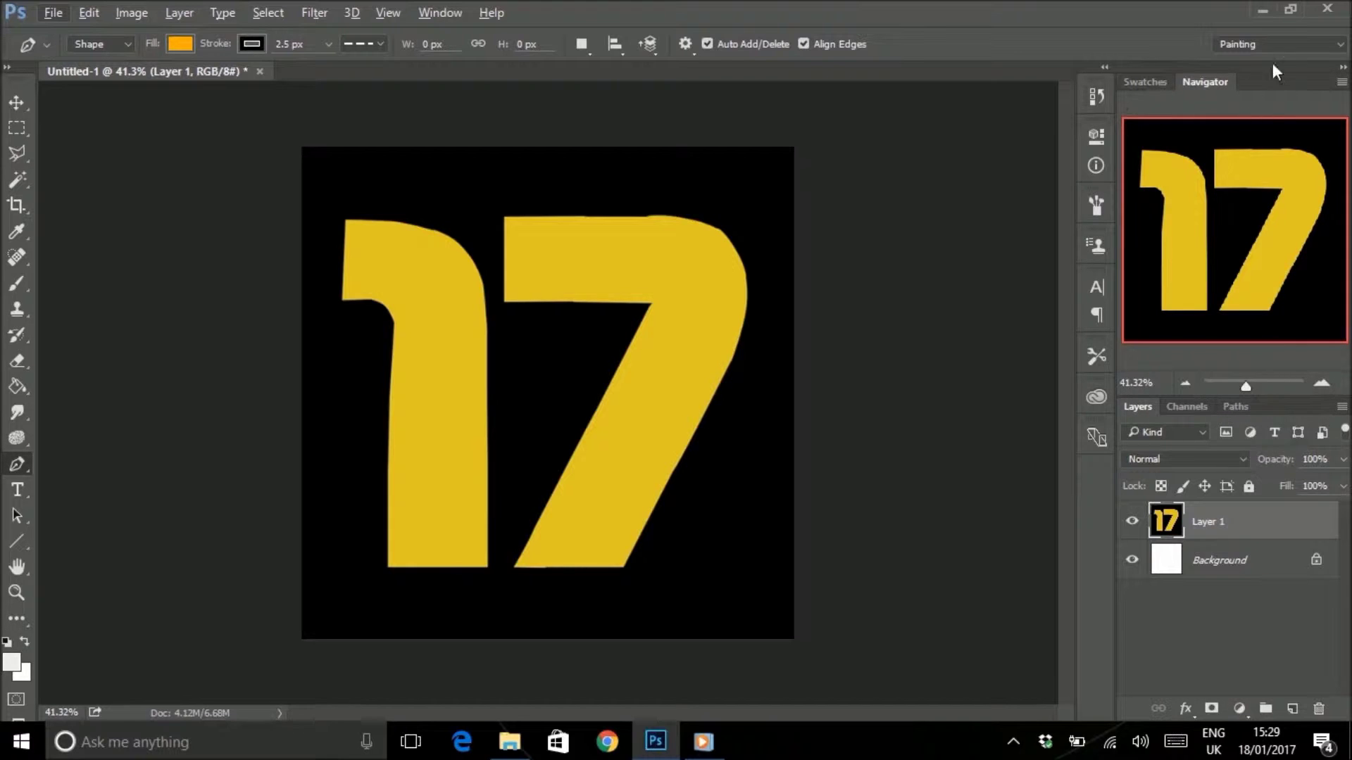
left_click(440, 12)
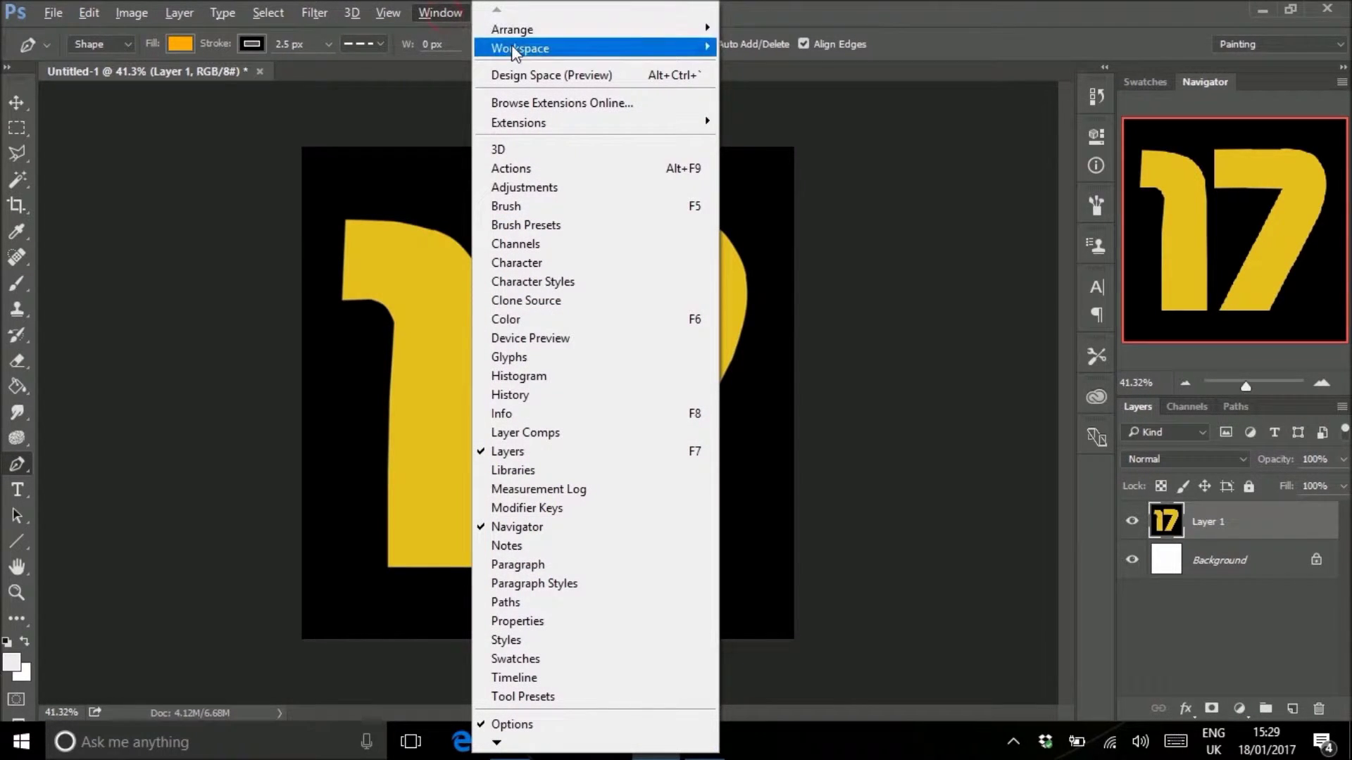
mouse_move(528, 49)
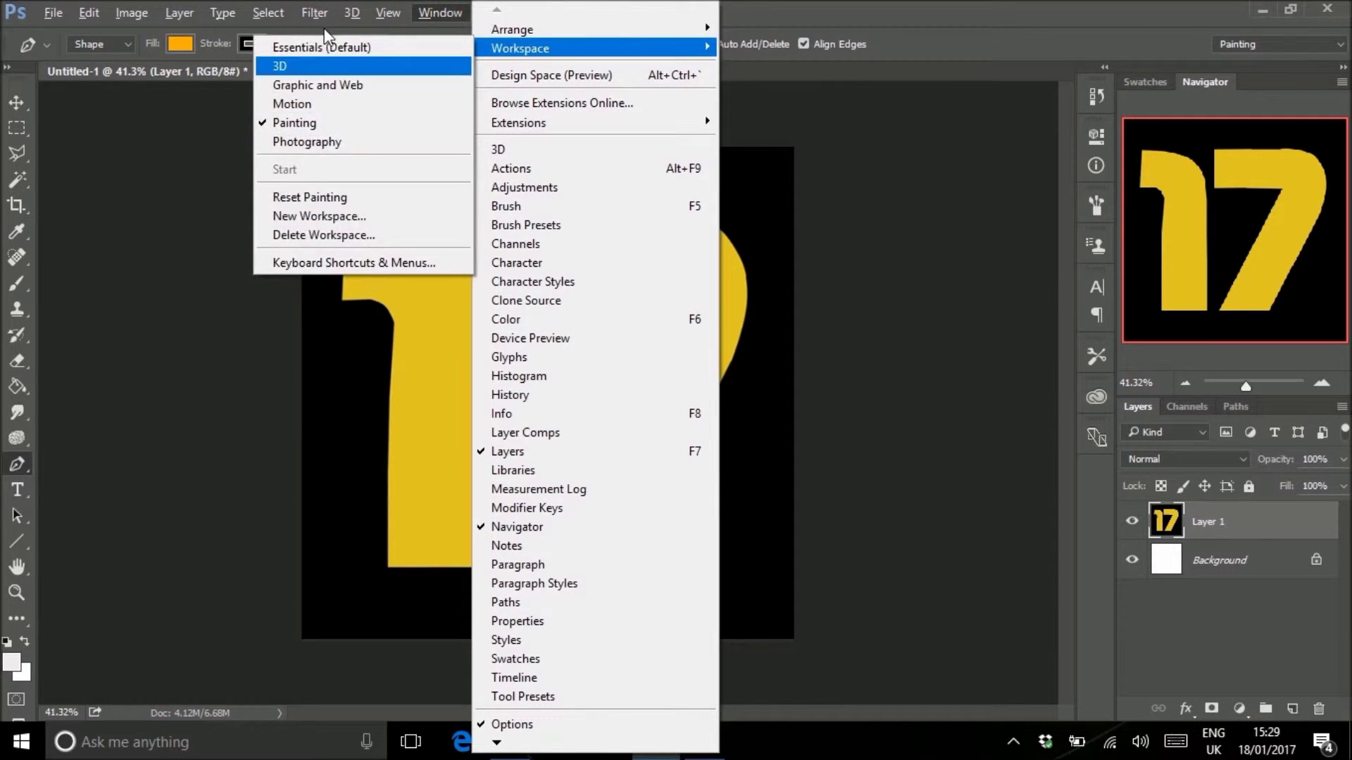
left_click(1254, 42)
left_click(1195, 39)
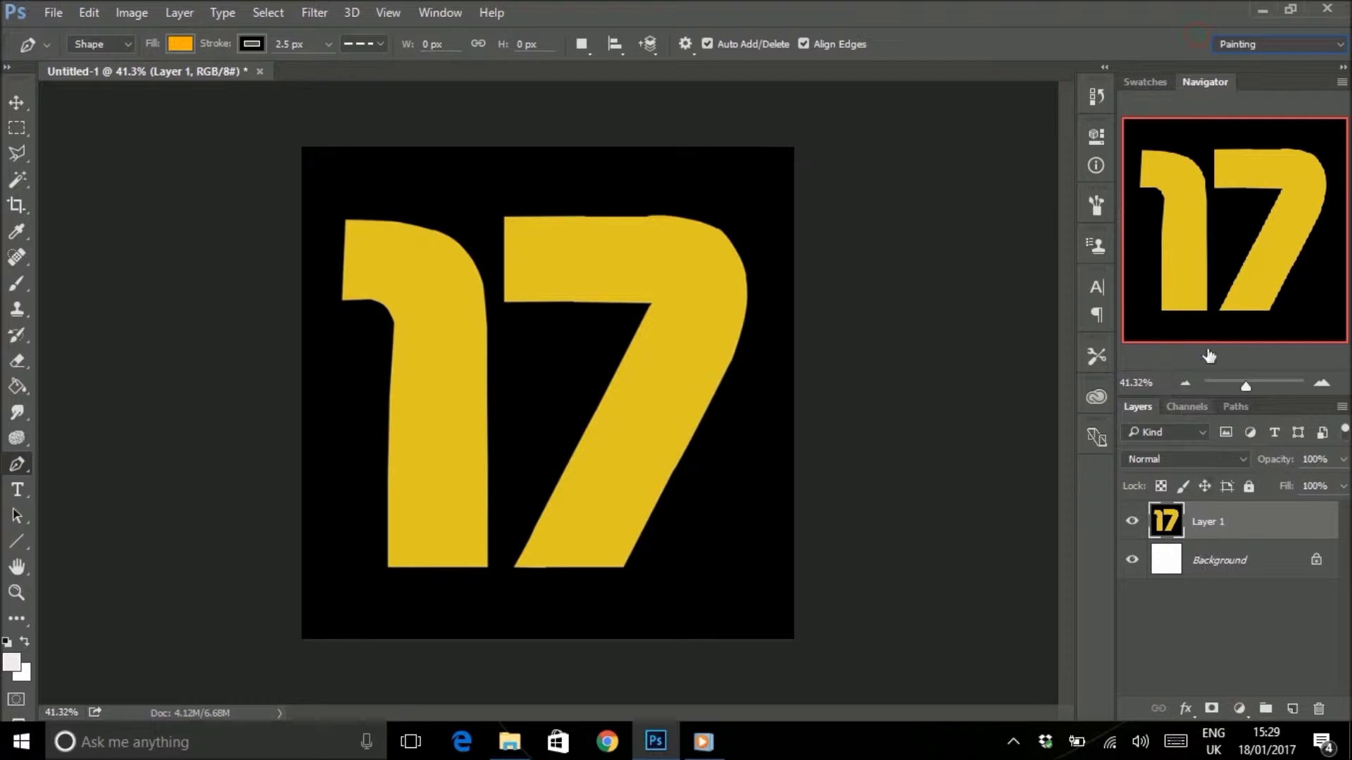
Show the rulers and place horizontal guides along the upper and lower edges of the 7's horizontal bar.
left_click(1321, 383)
left_click(1321, 383)
left_click(1322, 383)
left_click(1321, 383)
left_click(1185, 384)
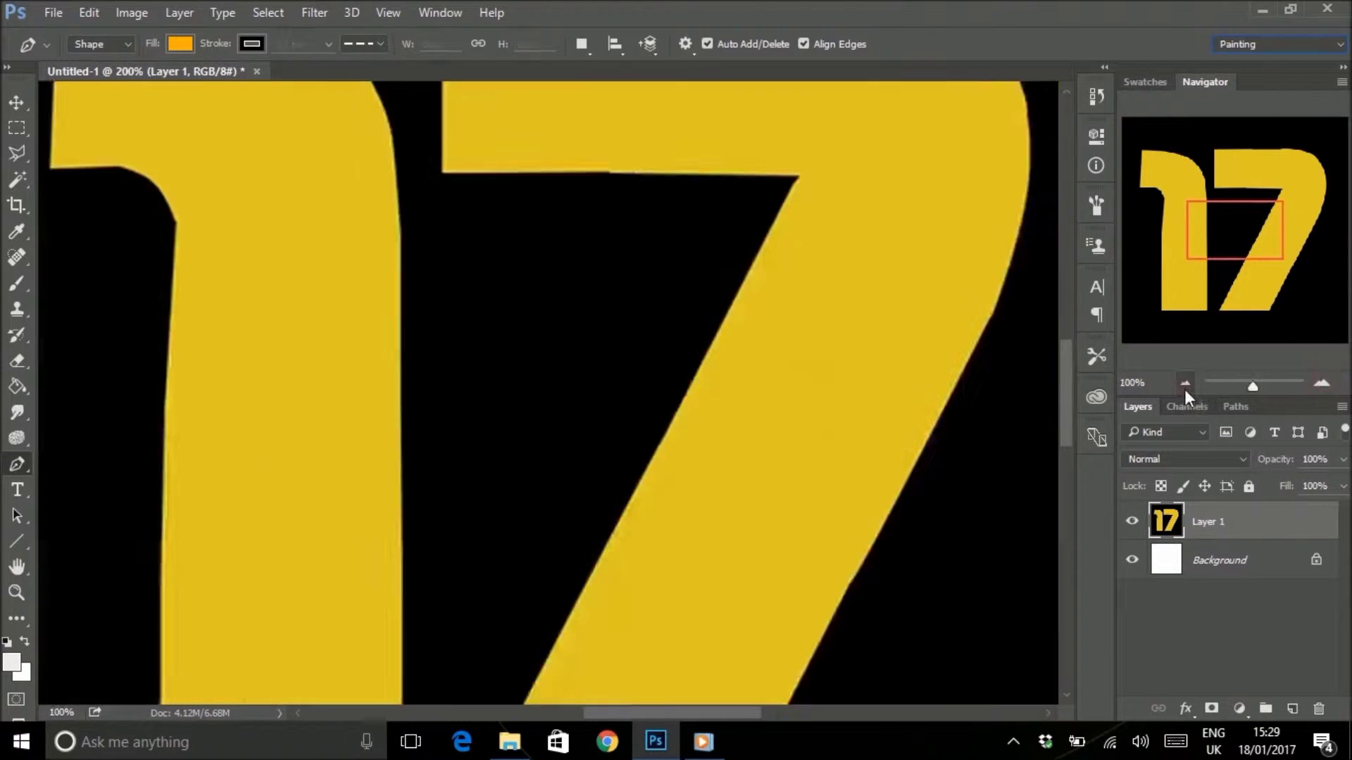
left_click(1185, 384)
left_click(1321, 384)
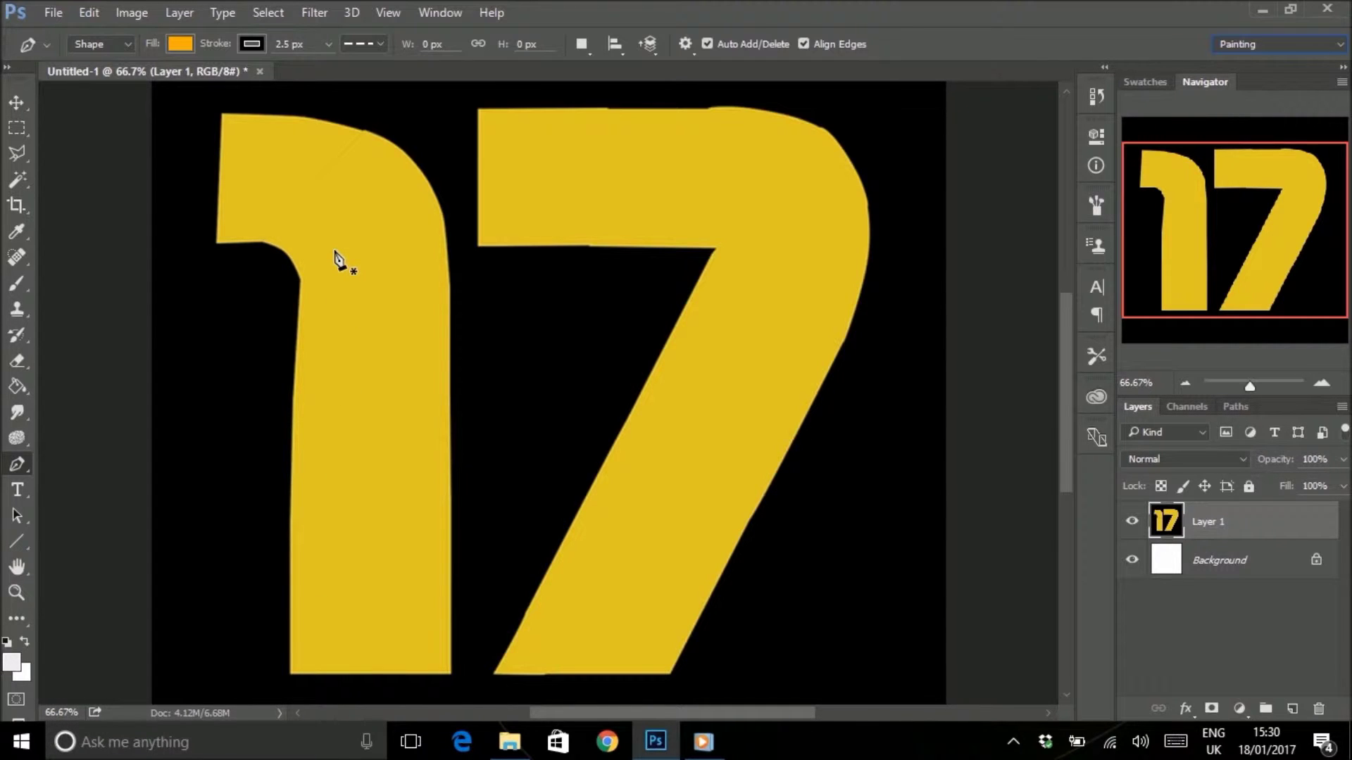
key("ctrl+r")
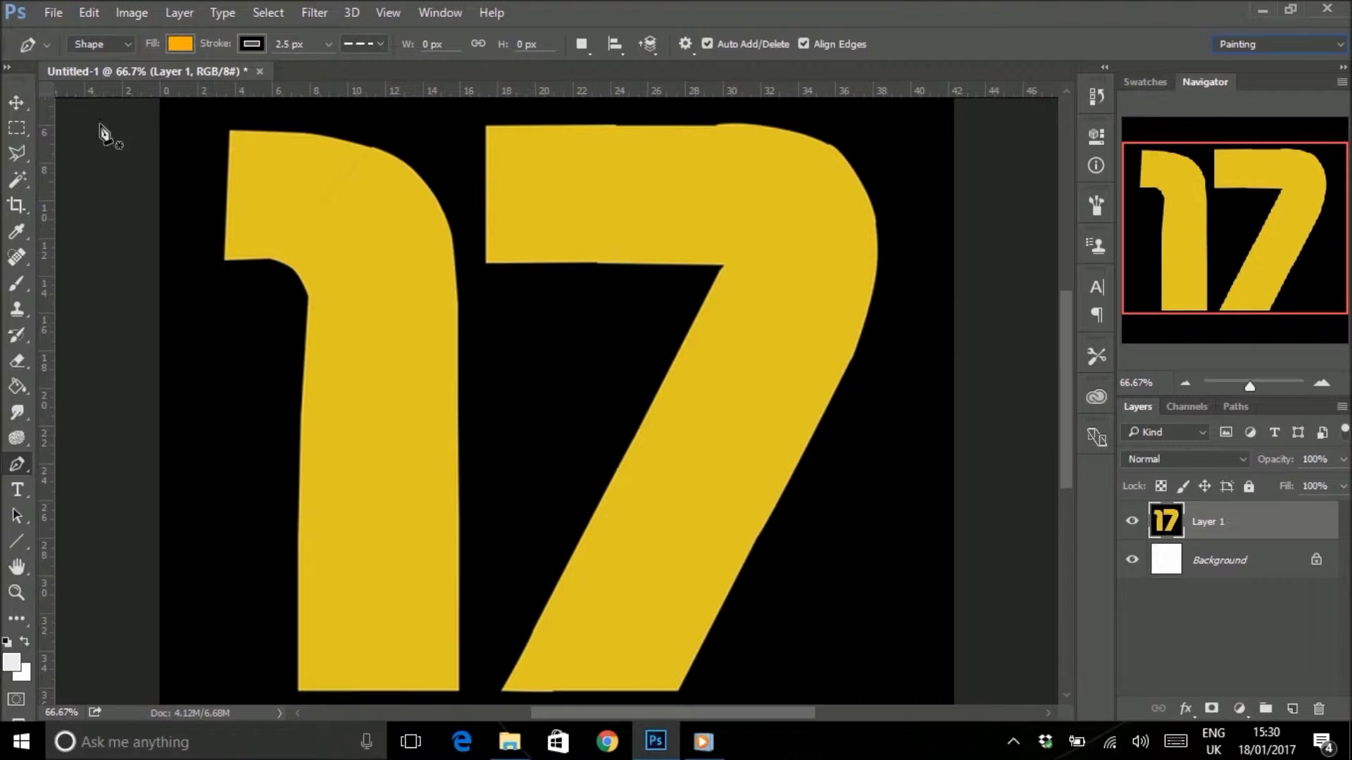
left_click(19, 101)
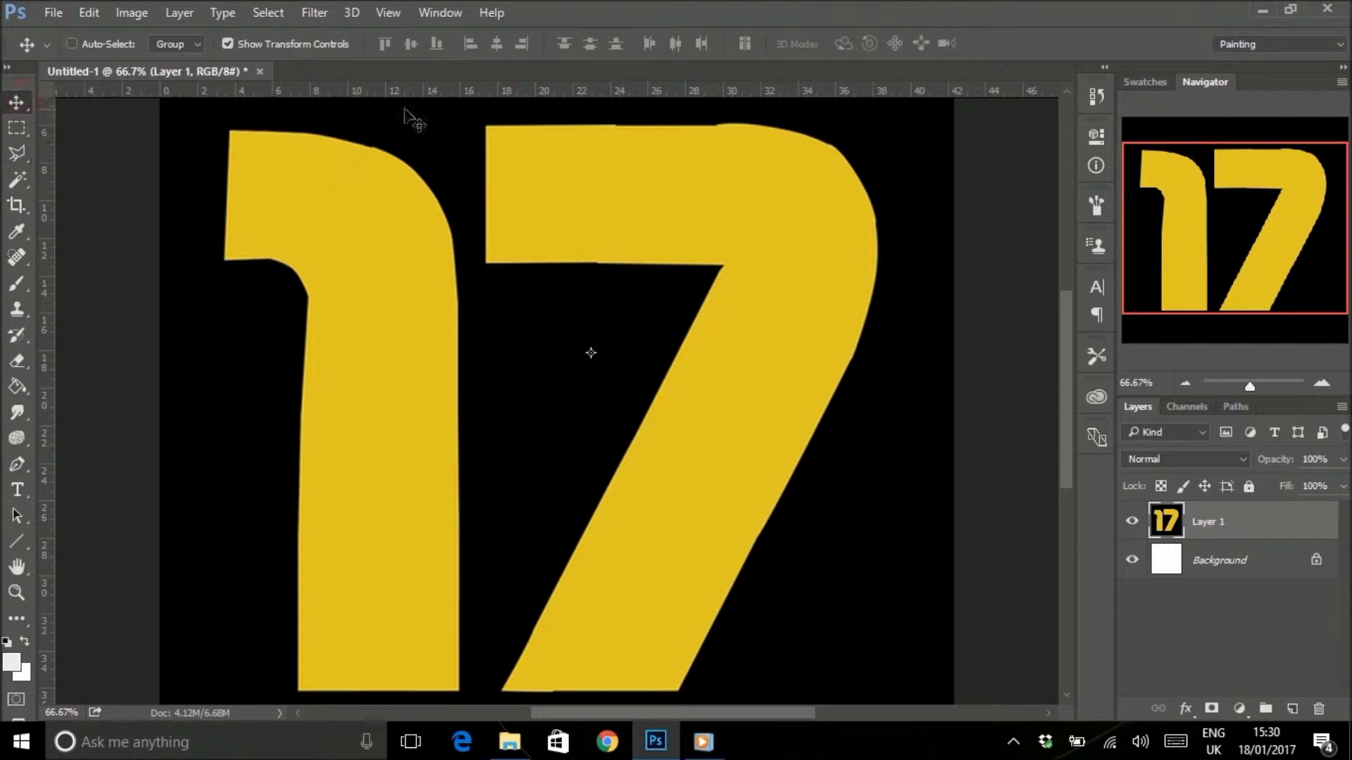
left_click_drag(521, 88, 549, 265)
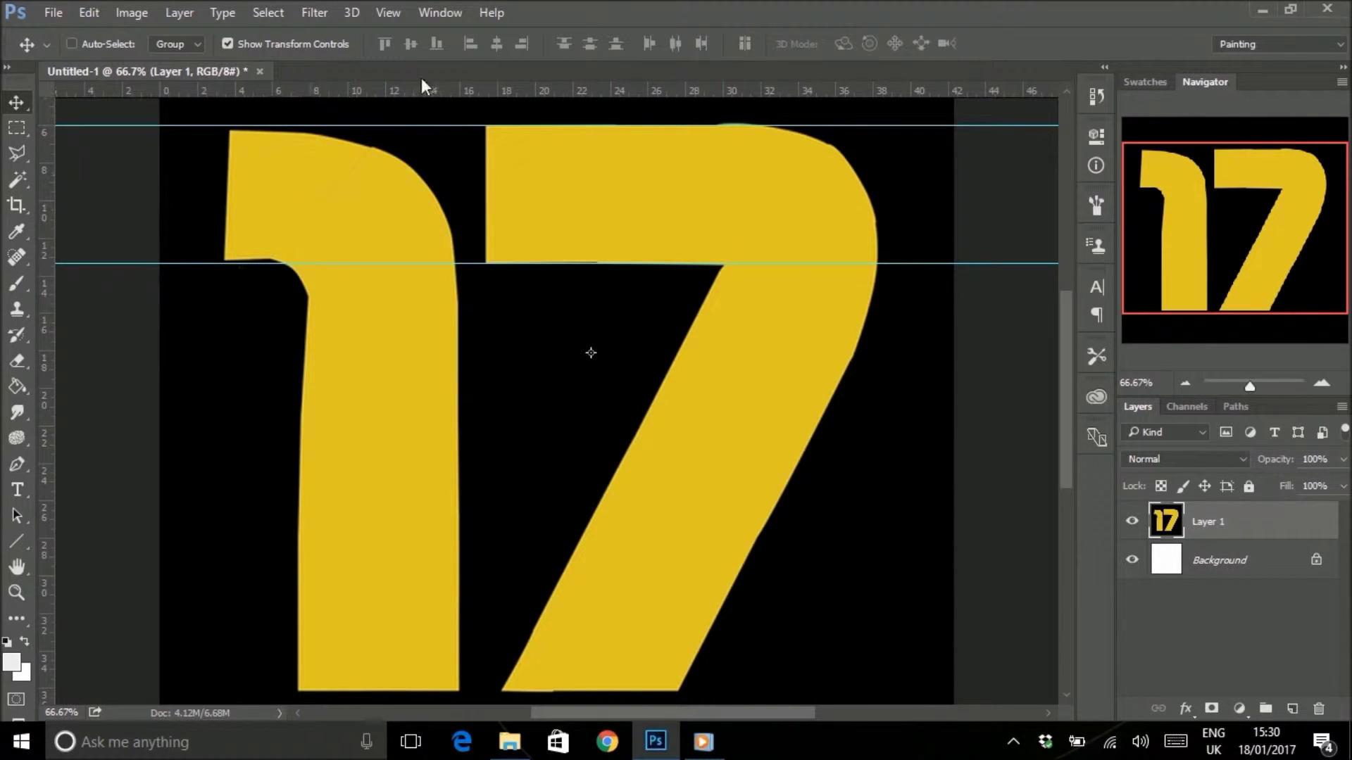
Add a horizontal guide along the base of the 17, aligned with the digits' lower edges.
left_click_drag(437, 99, 465, 685)
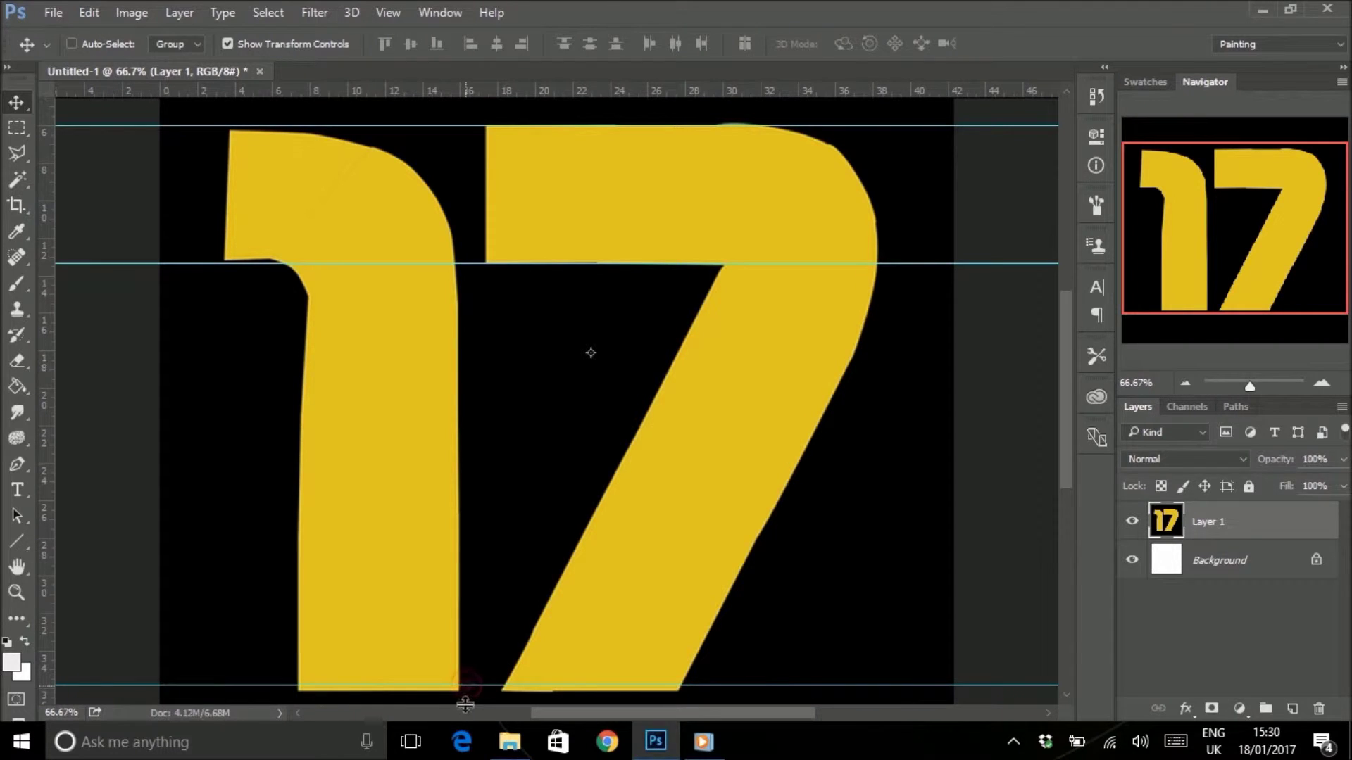
double_click(466, 685)
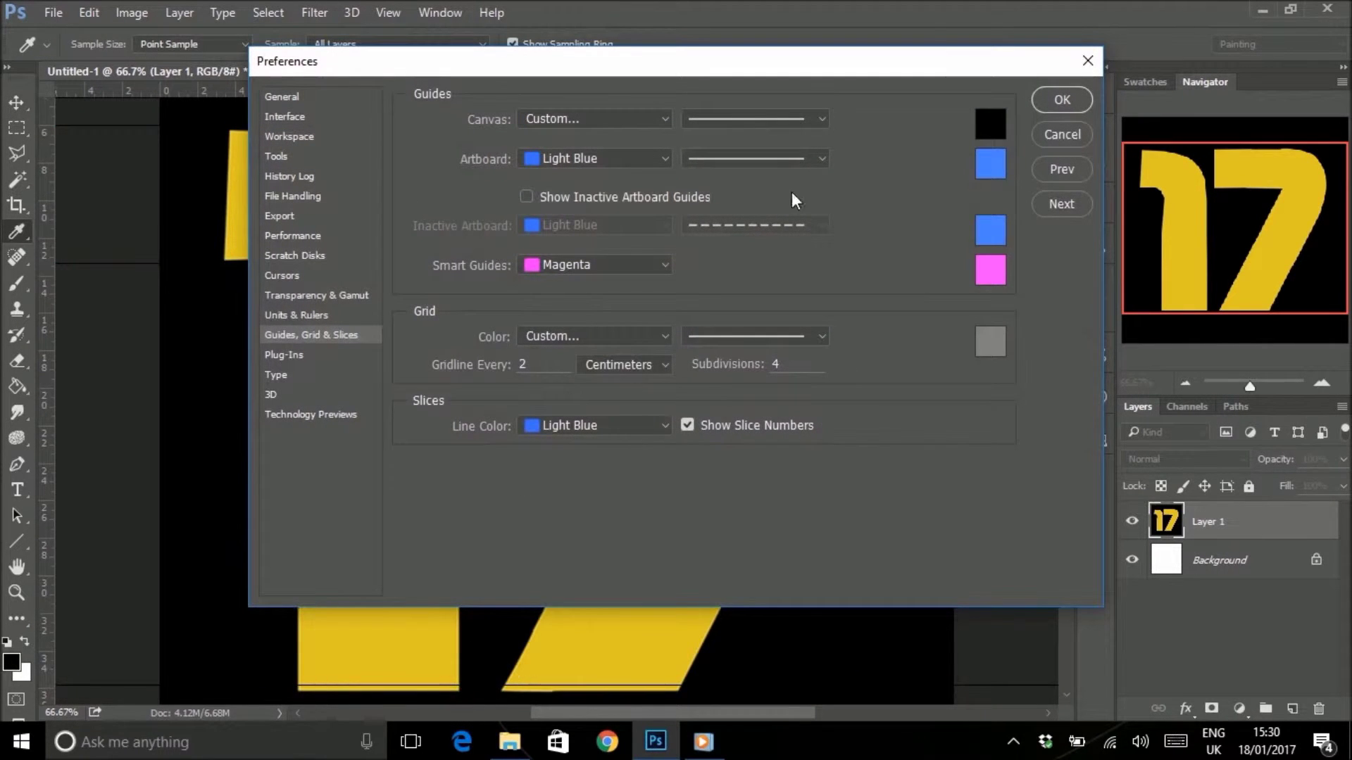
left_click(1062, 134)
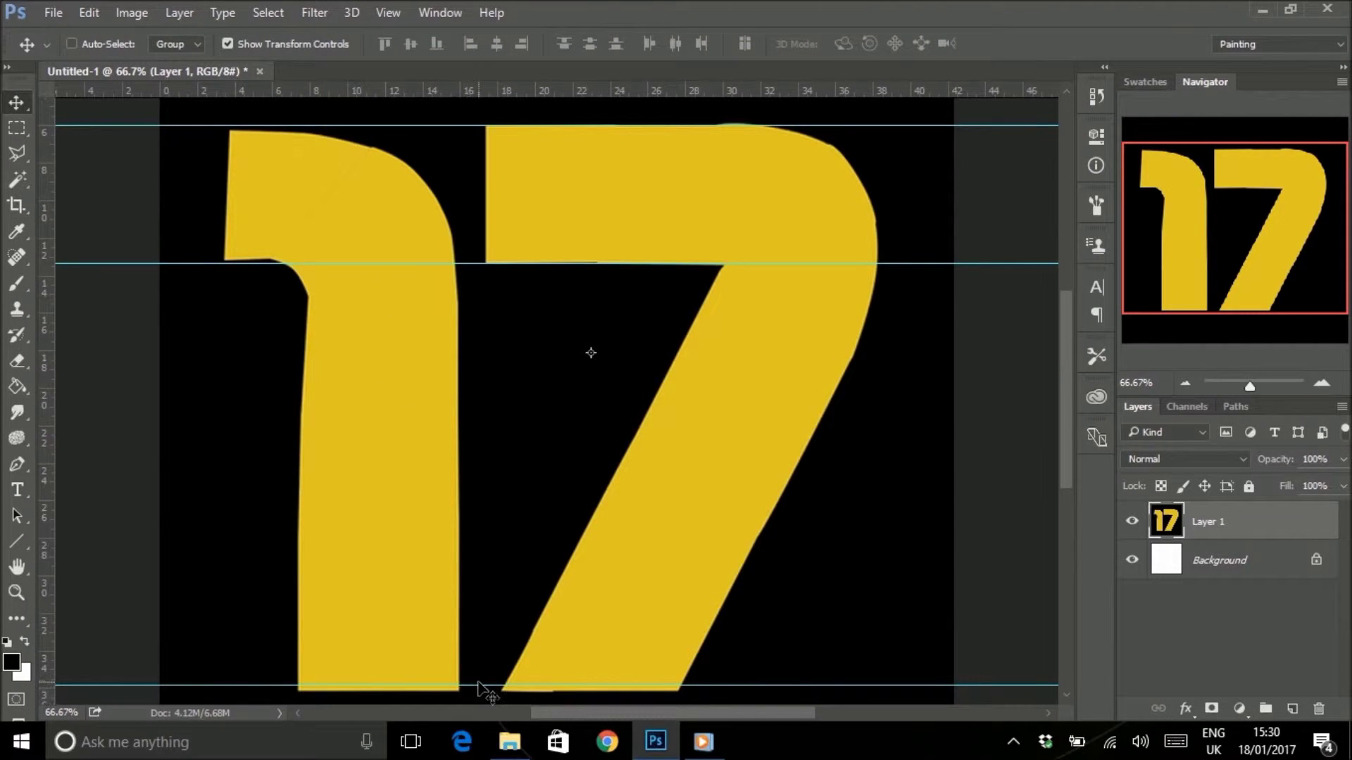
left_click_drag(476, 687, 476, 695)
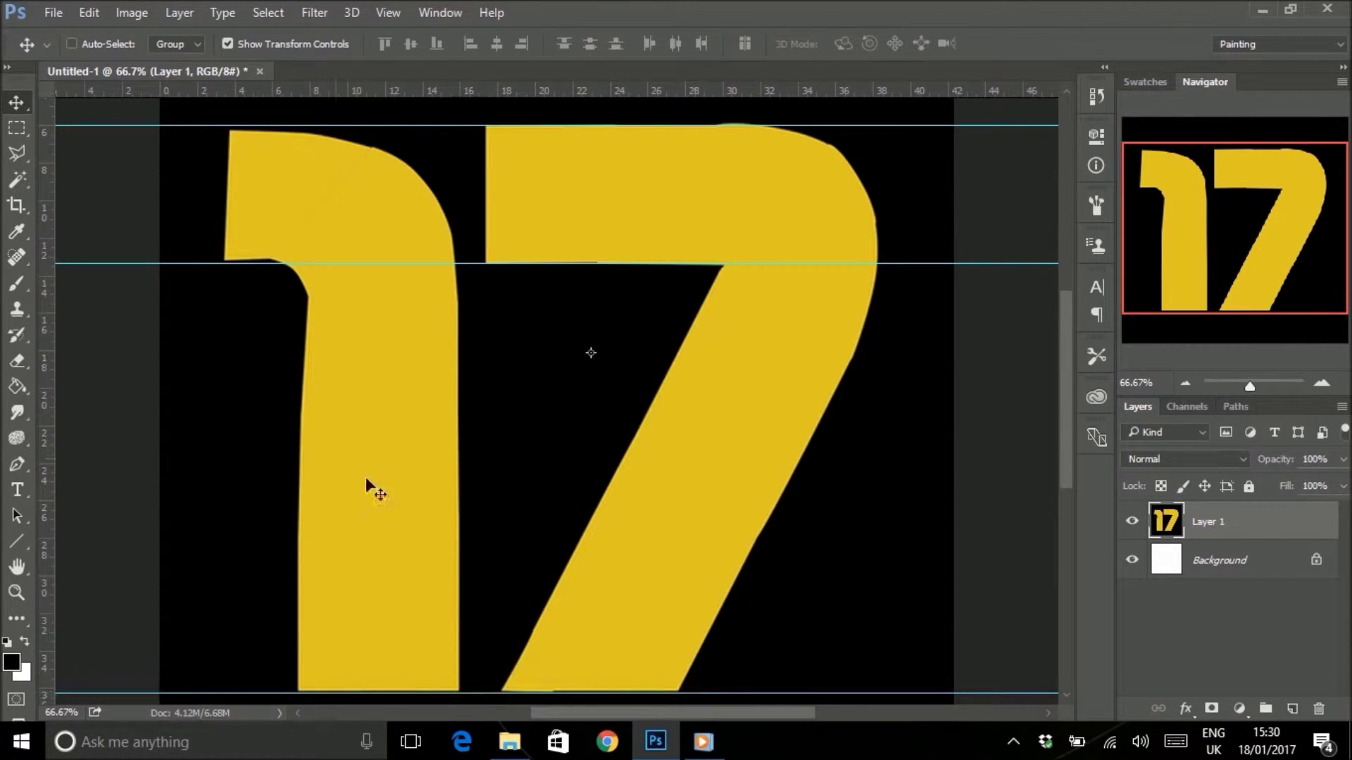
Place vertical guides along both sides of the 1's stem.
left_click(38, 340)
left_click_drag(50, 356, 302, 370)
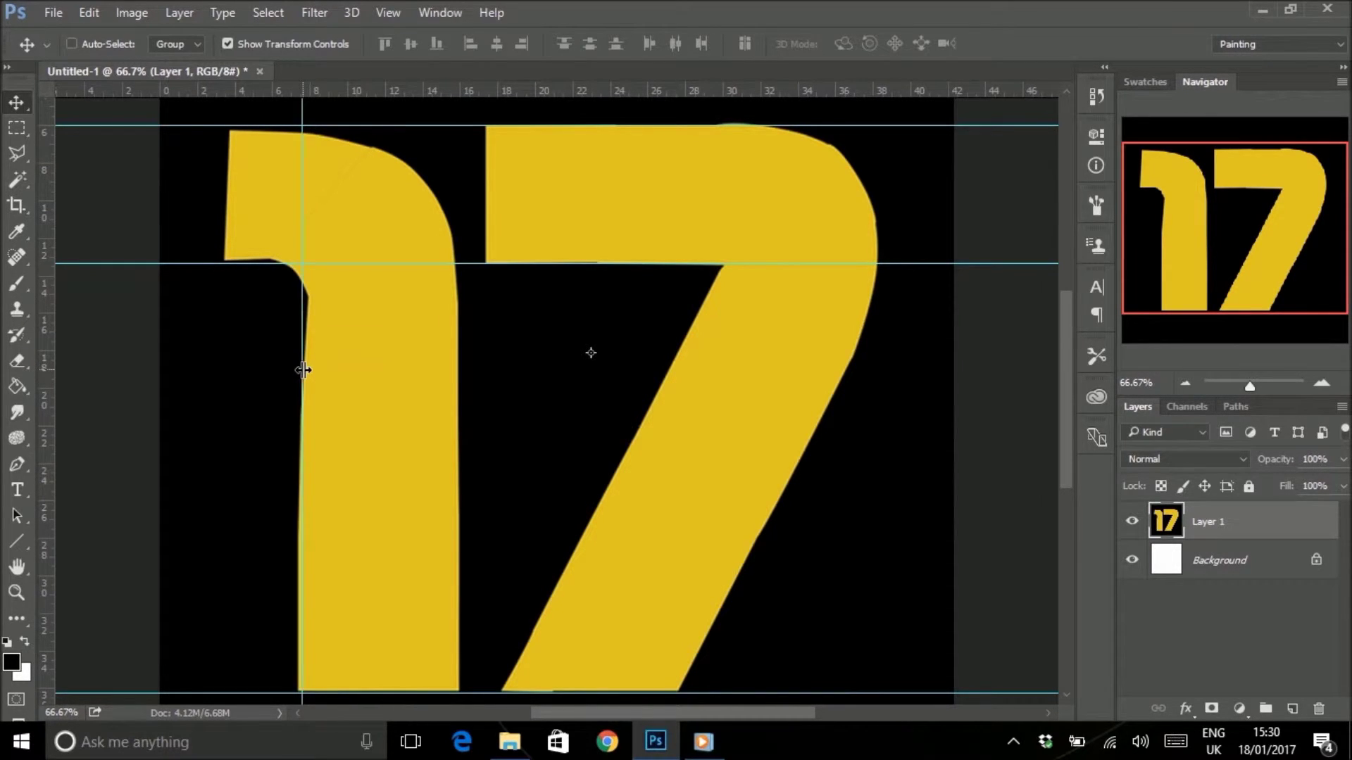
left_click_drag(44, 392, 458, 417)
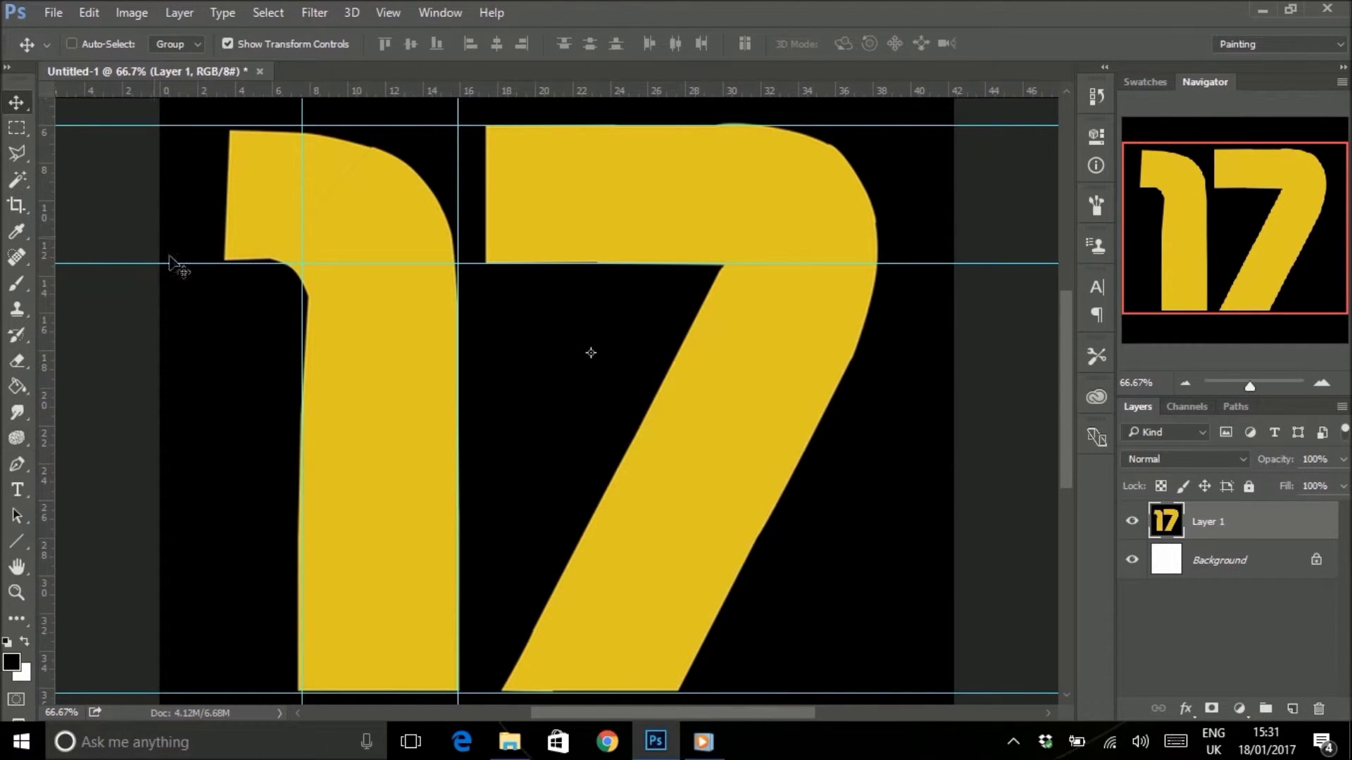
Move the ruler origin onto the 7's slanted stem, about halfway down.
left_click_drag(44, 90, 662, 441)
left_click_drag(662, 441, 730, 495)
key("ctrl+z")
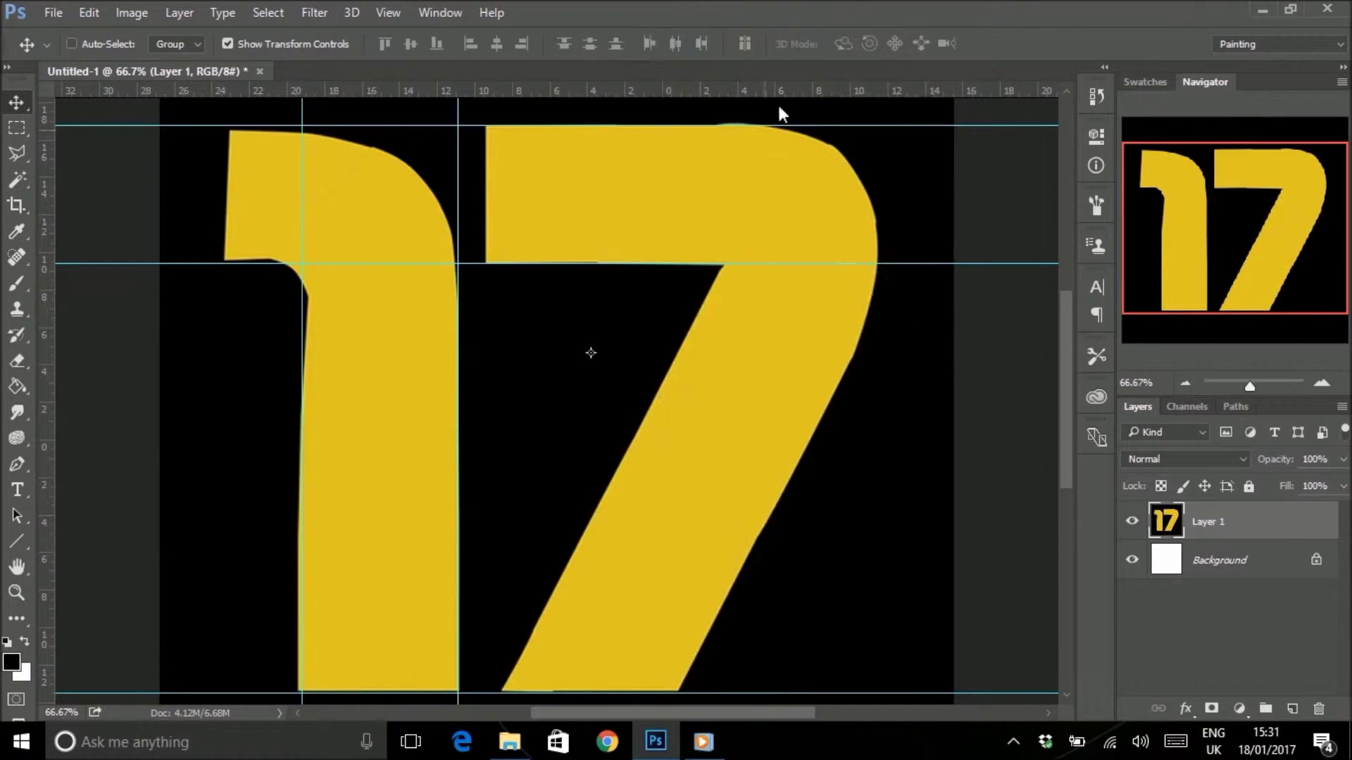
Deselect the layers and set up the Line tool with a light blue fill and a solid stroke style.
left_click(1219, 635)
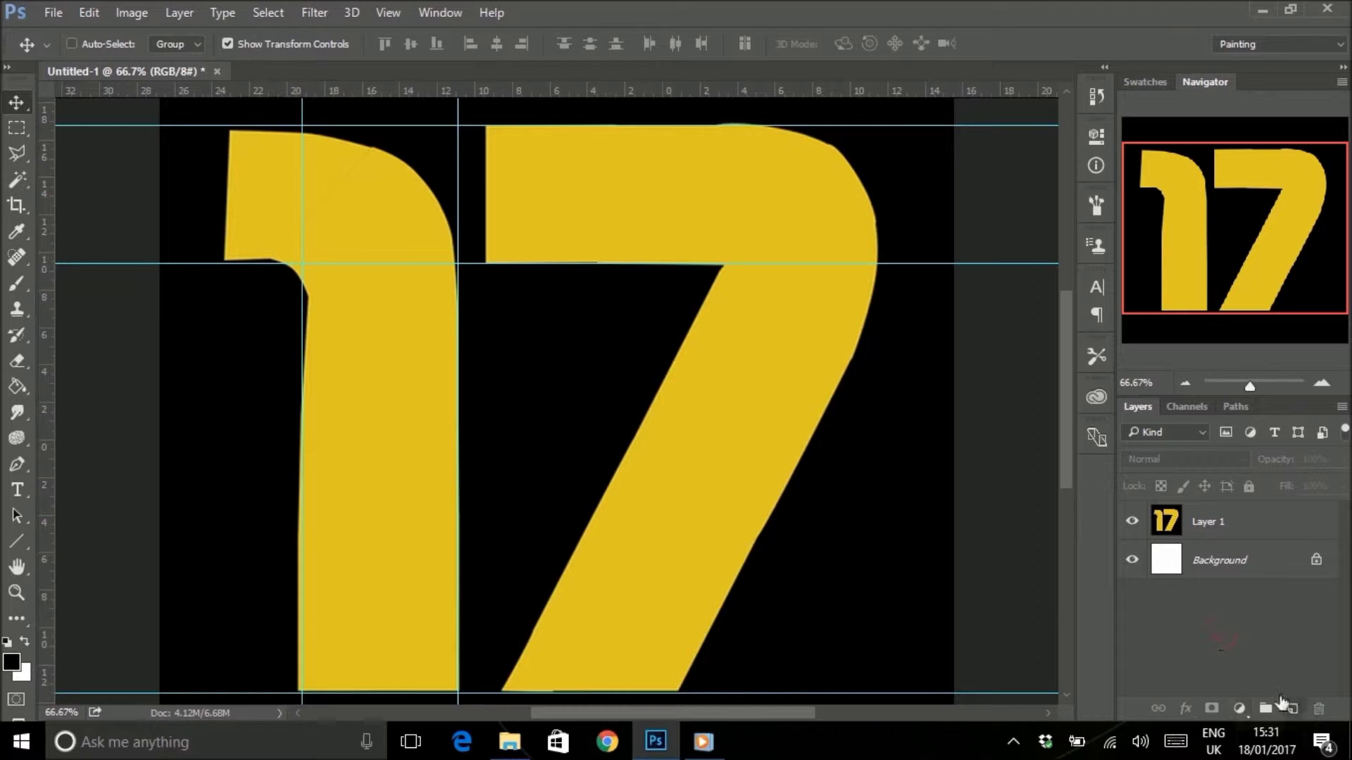
left_click(10, 538)
right_click(28, 549)
left_click(60, 559)
right_click(17, 542)
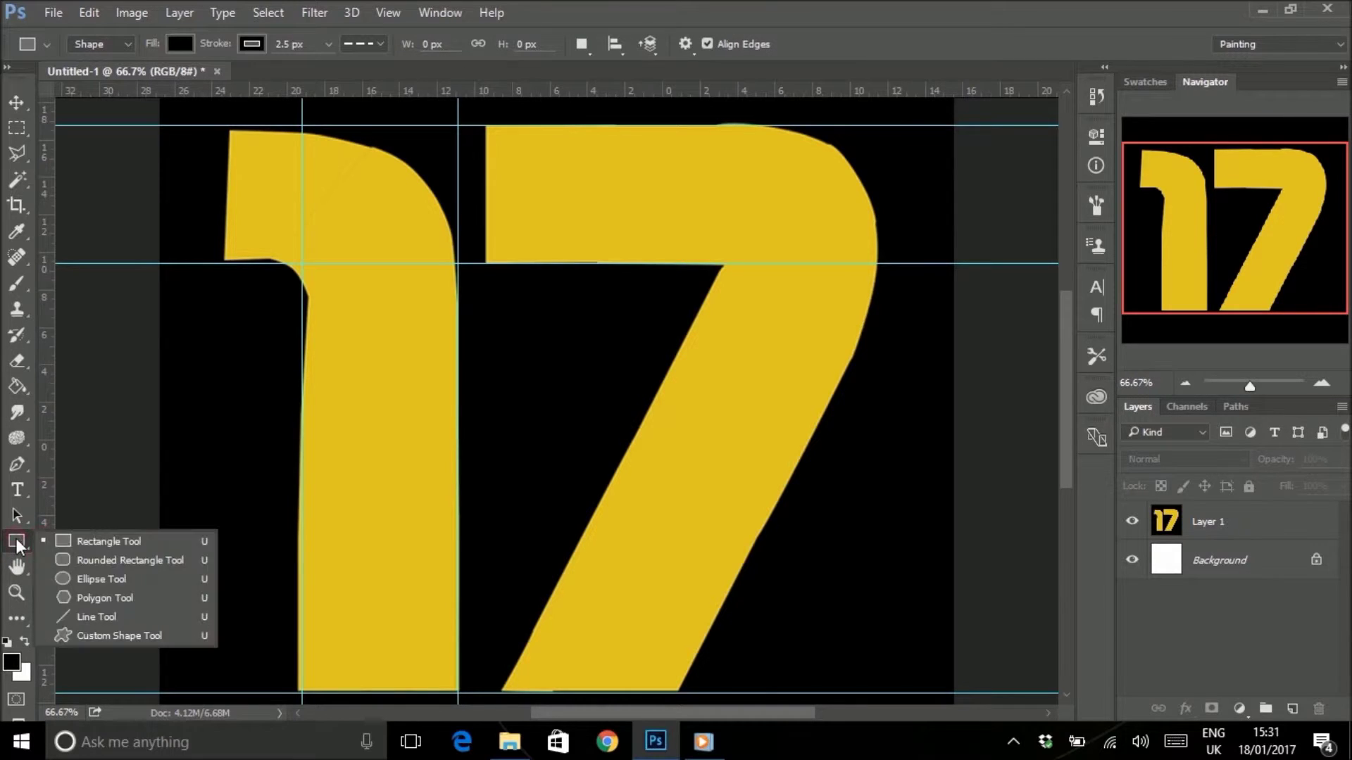
left_click(92, 618)
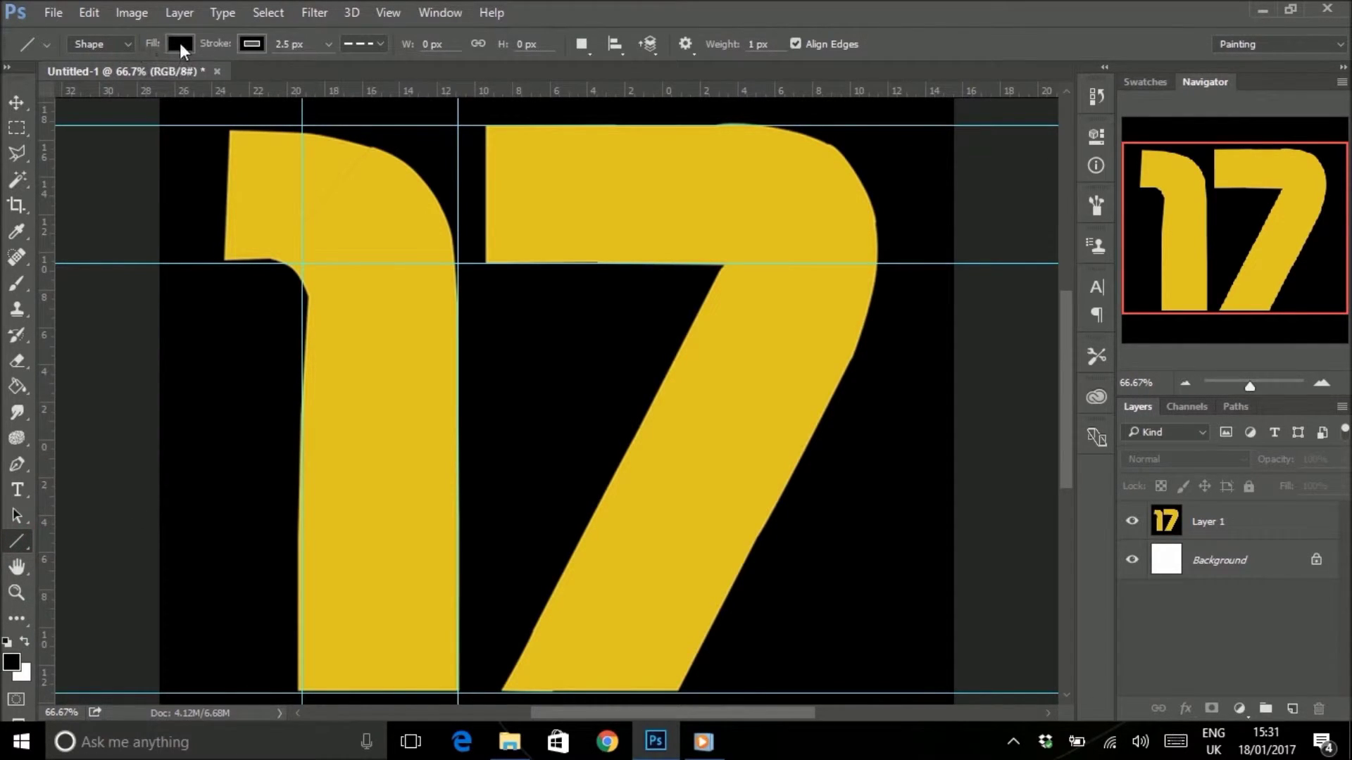
left_click(180, 43)
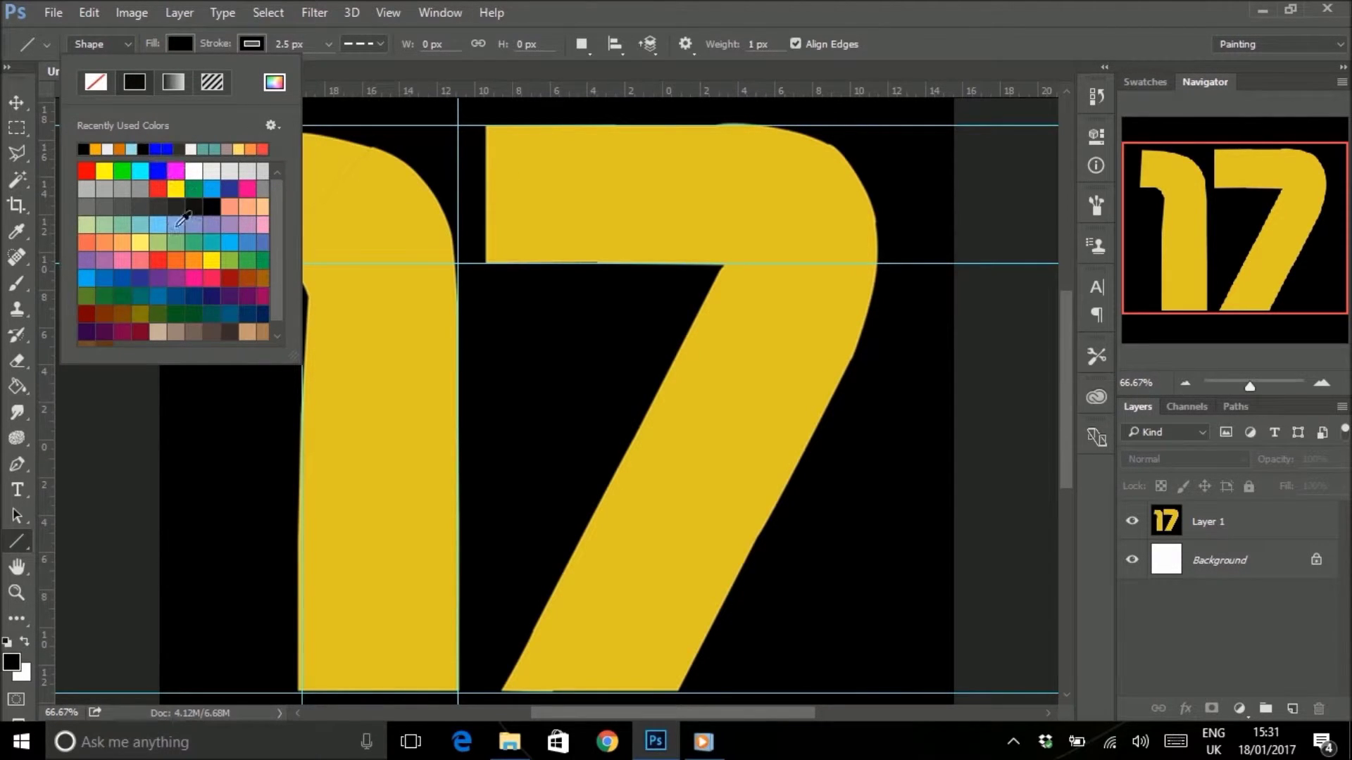
left_click(158, 224)
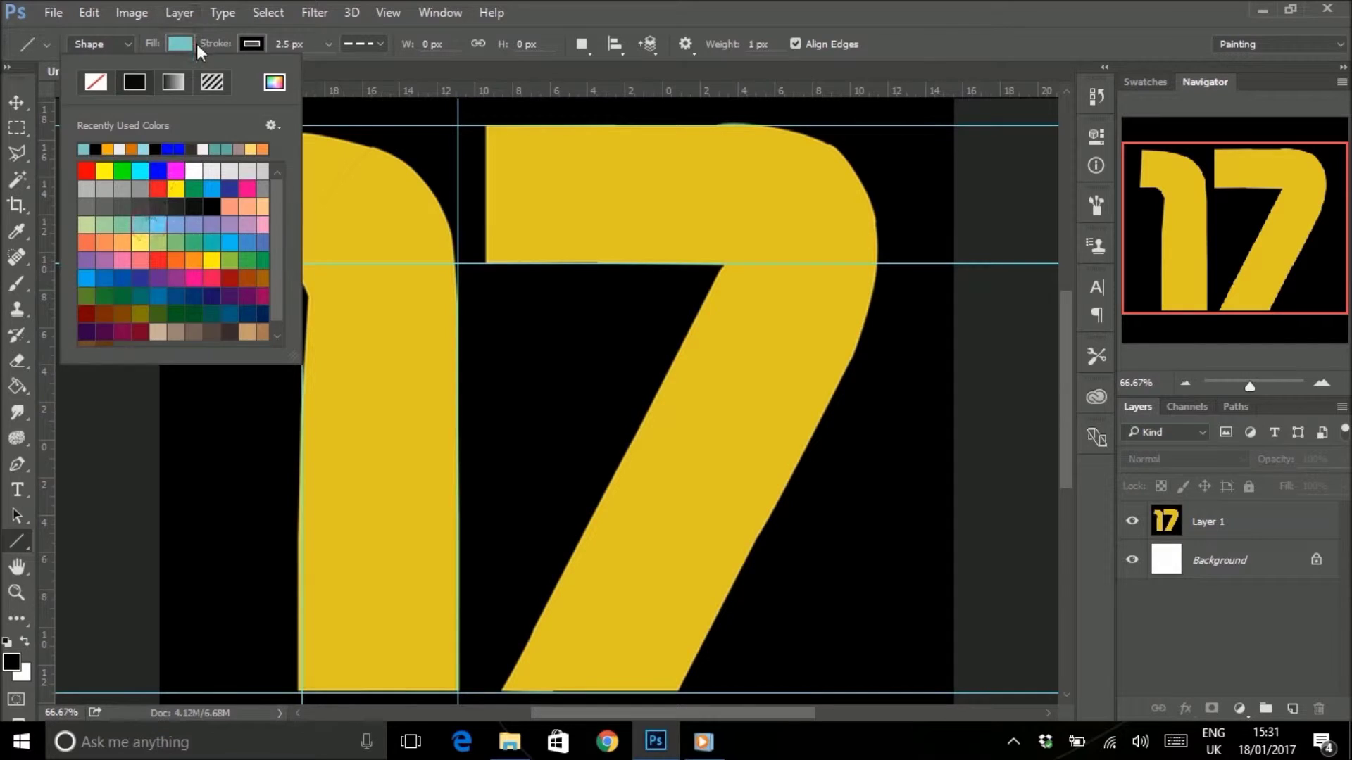
left_click(195, 43)
left_click(383, 43)
left_click(345, 112)
left_click(971, 38)
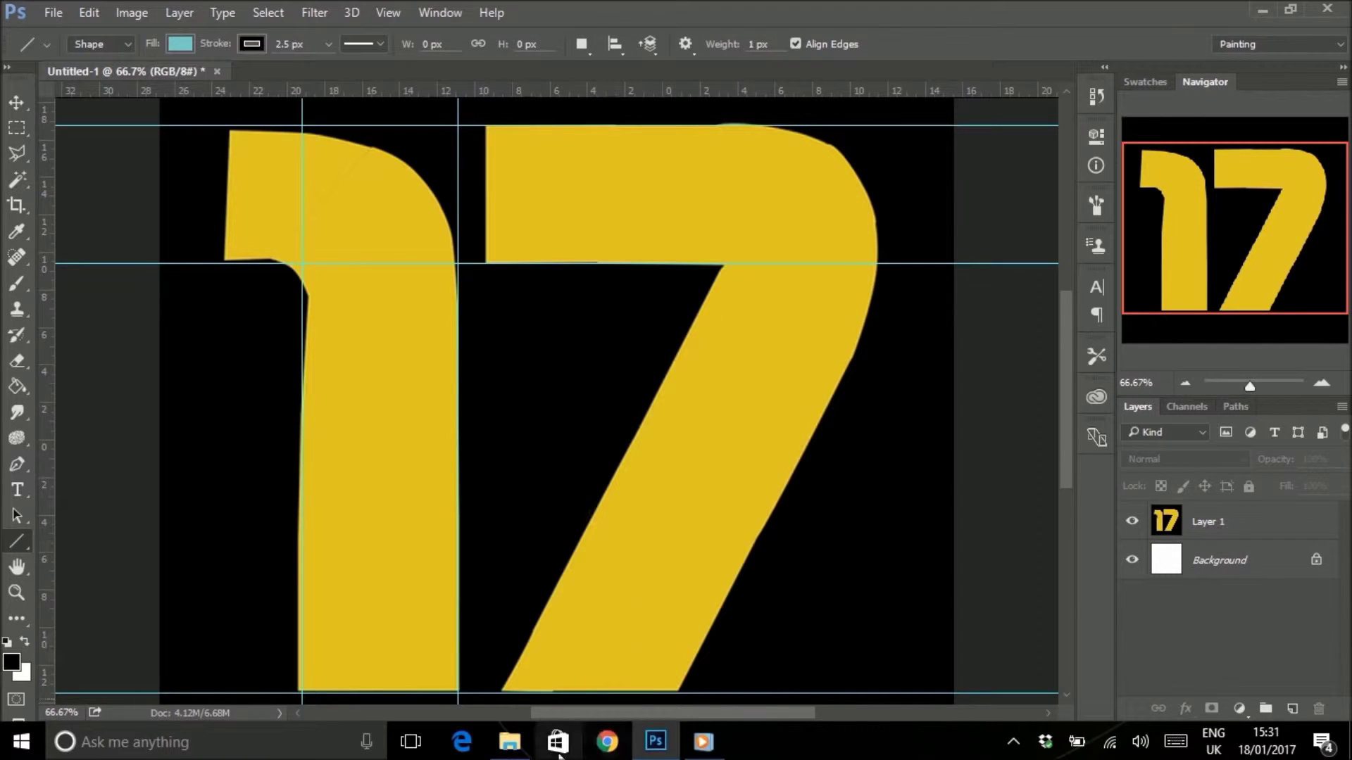
left_click_drag(499, 694, 789, 179)
key("ctrl+z")
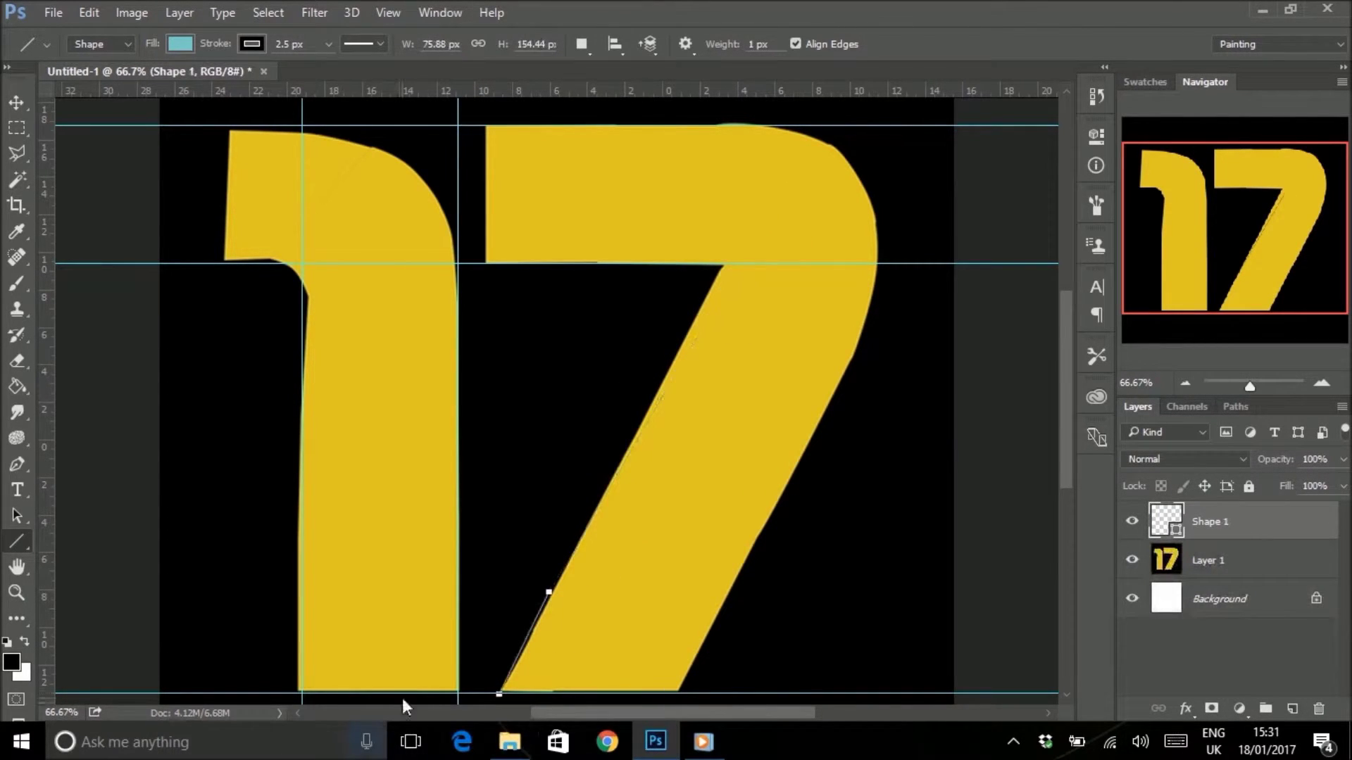
key("ctrl+alt+z")
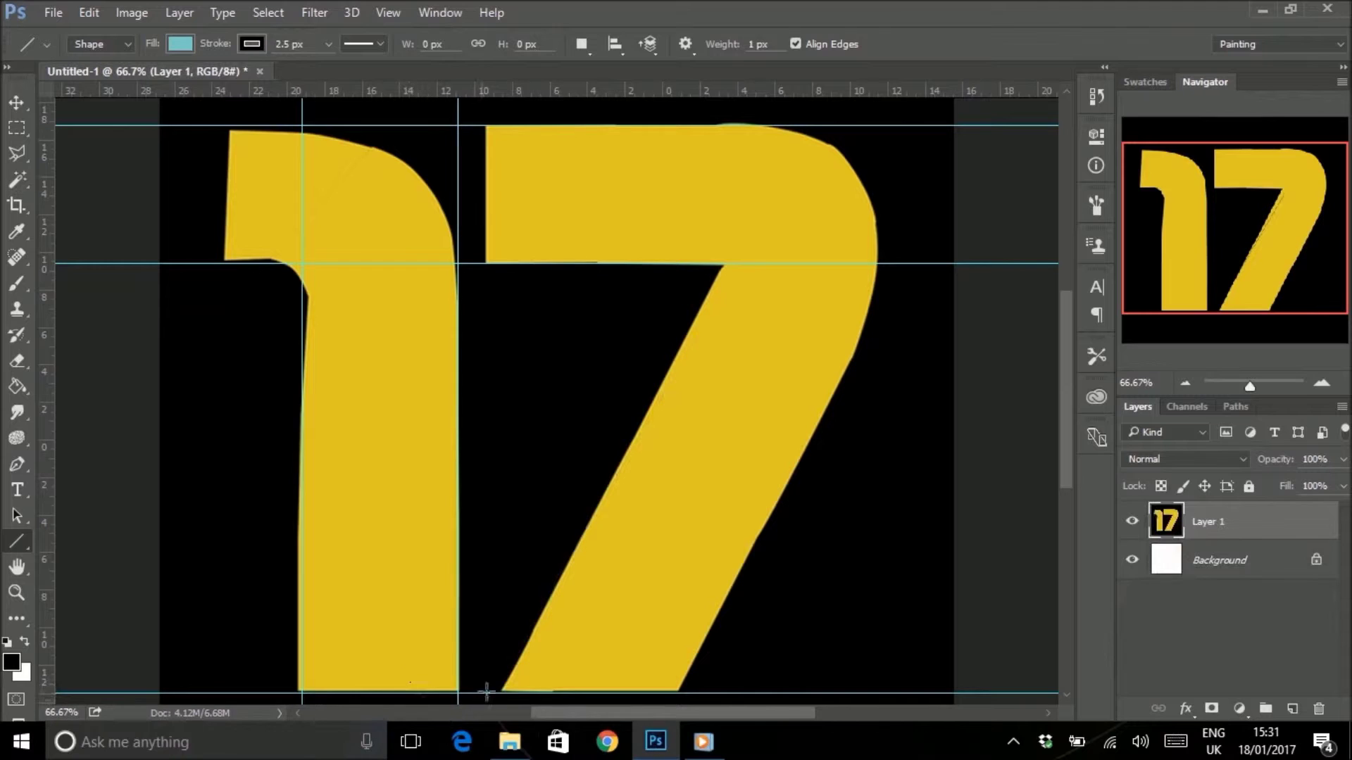
left_click_drag(485, 704, 725, 219)
key("ctrl+z")
key("ctrl+alt+z")
Draw a diagonal line about 502 x 929 px along the 7's inner slanted edge, extending past both ends of the digit.
scroll(549, 531, "down", 1)
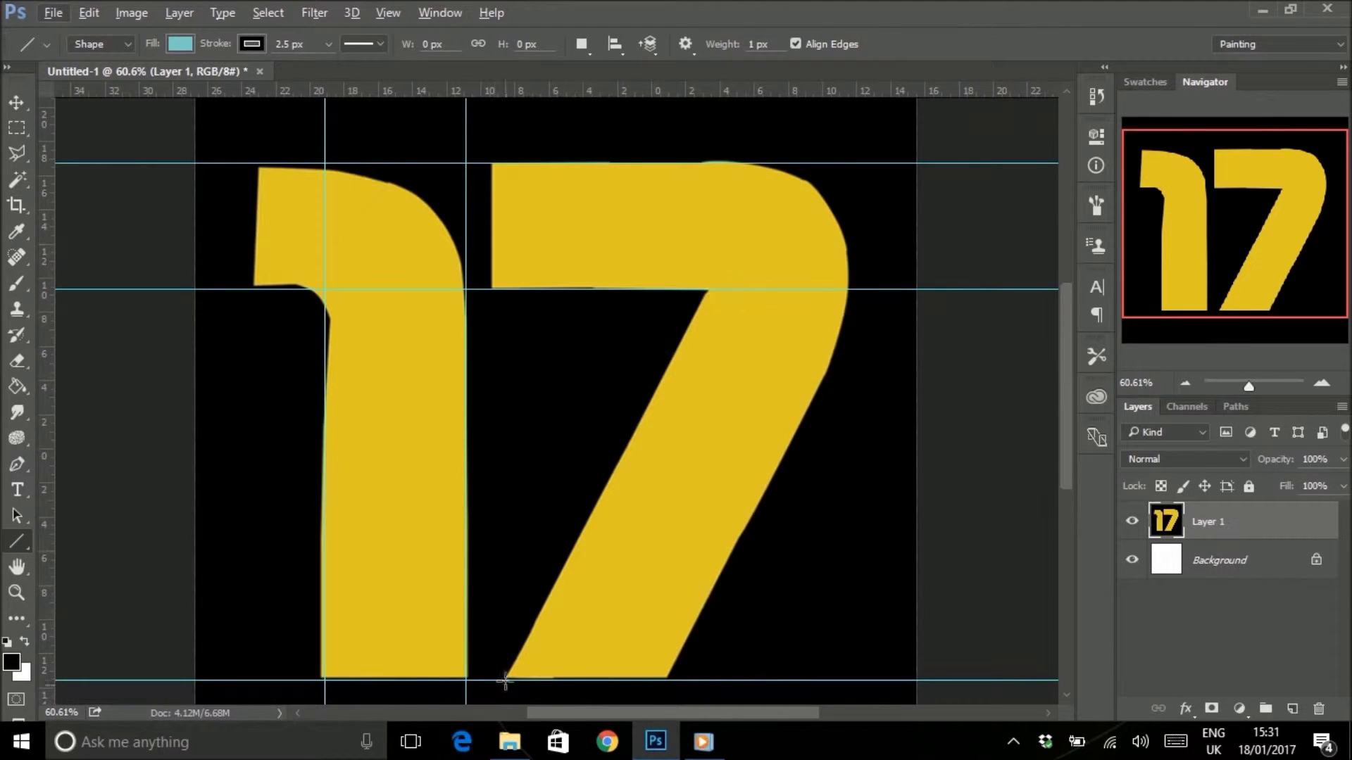
left_click_drag(482, 703, 783, 145)
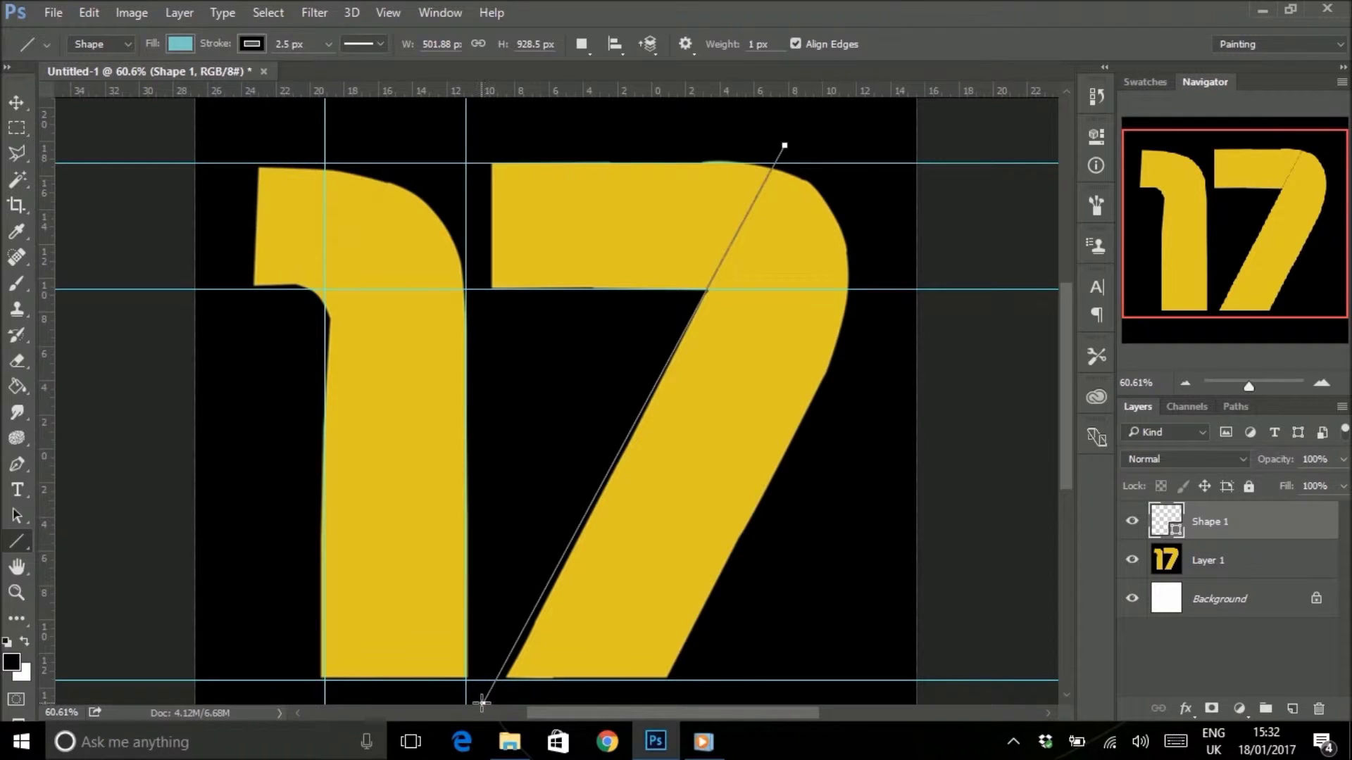
Try to shift the diagonal line closer to the 7's inner edge, declining its conversion to a regular path.
left_click_drag(483, 708, 495, 702)
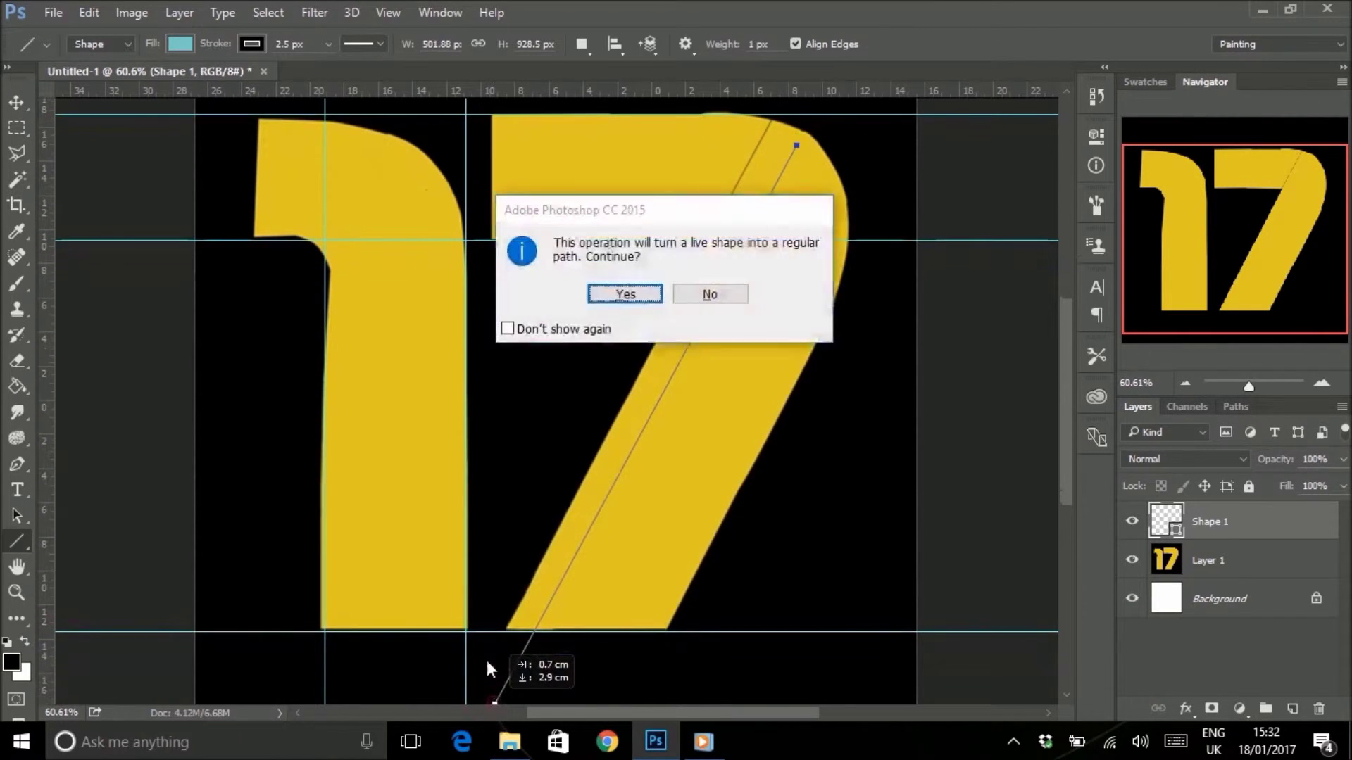
left_click(719, 293)
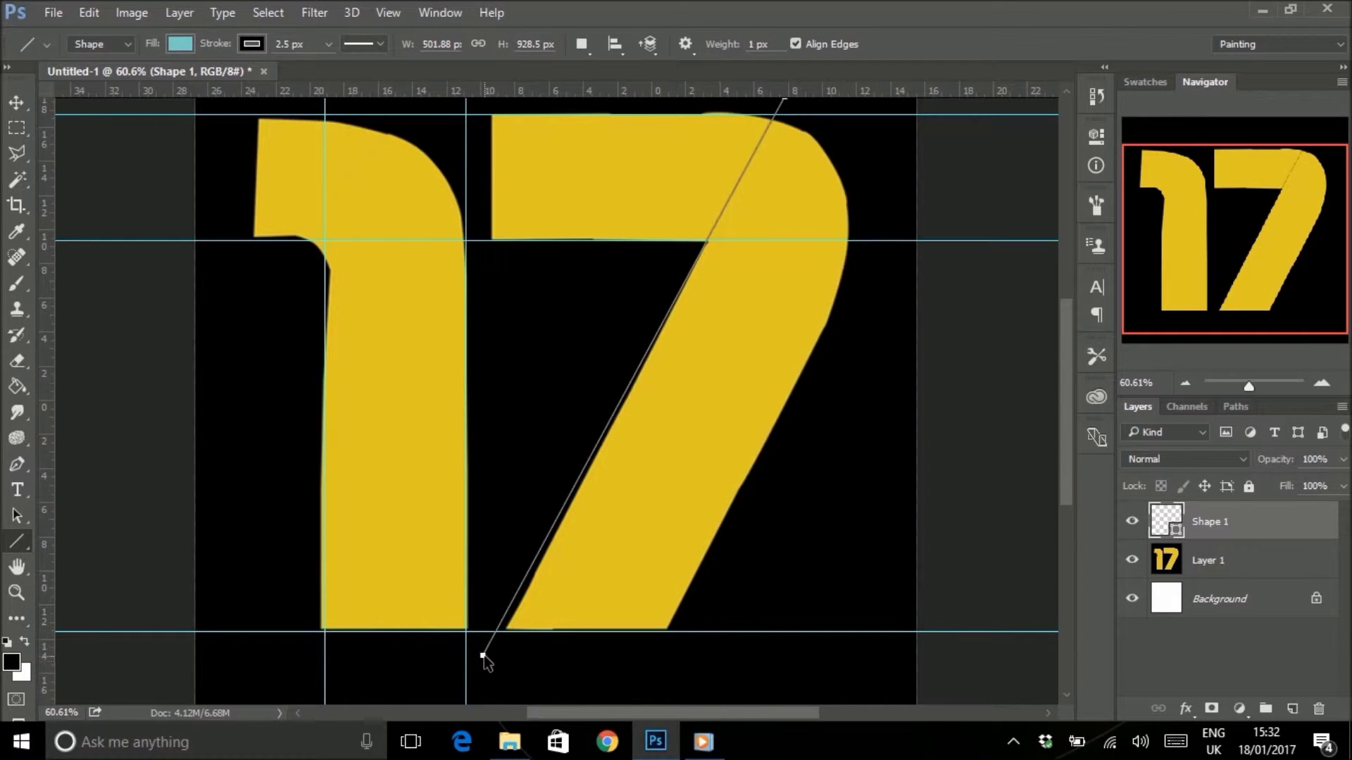
left_click_drag(483, 656, 497, 657)
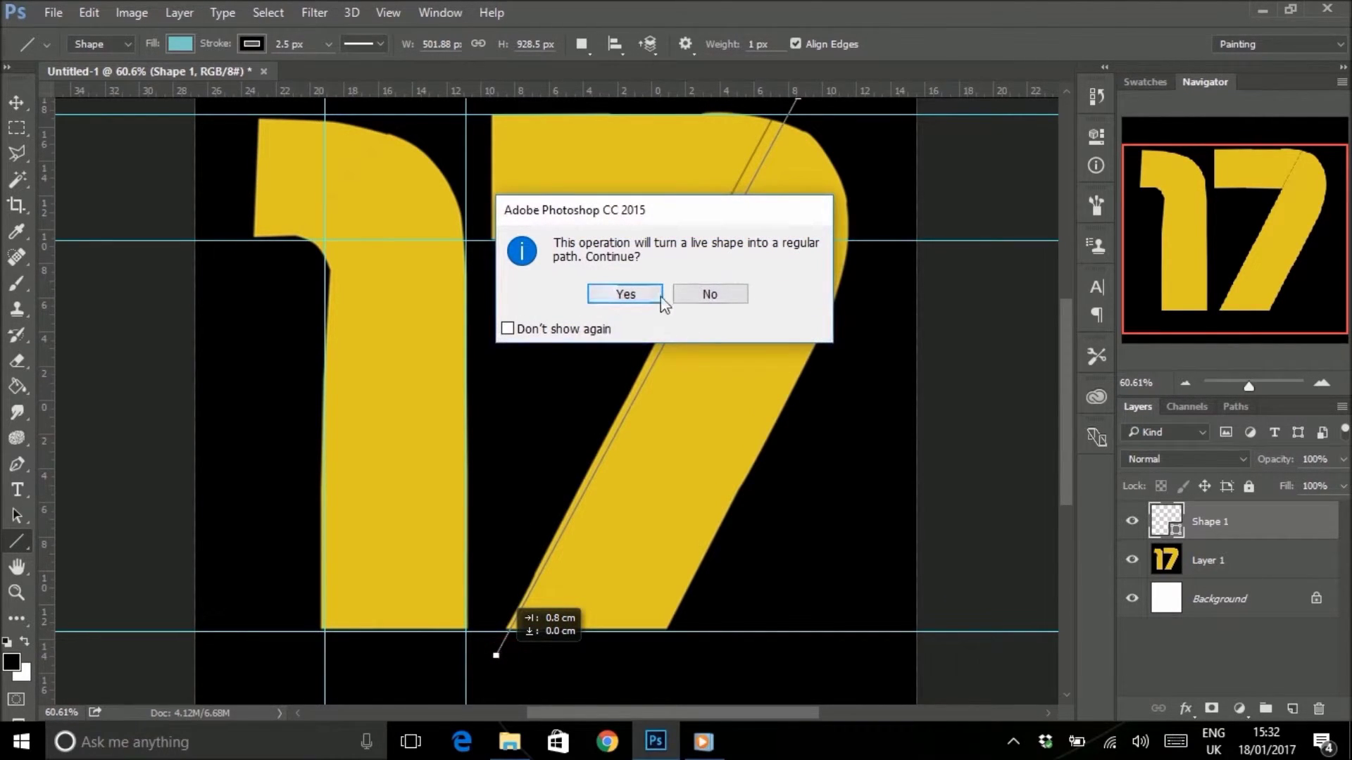
left_click(710, 294)
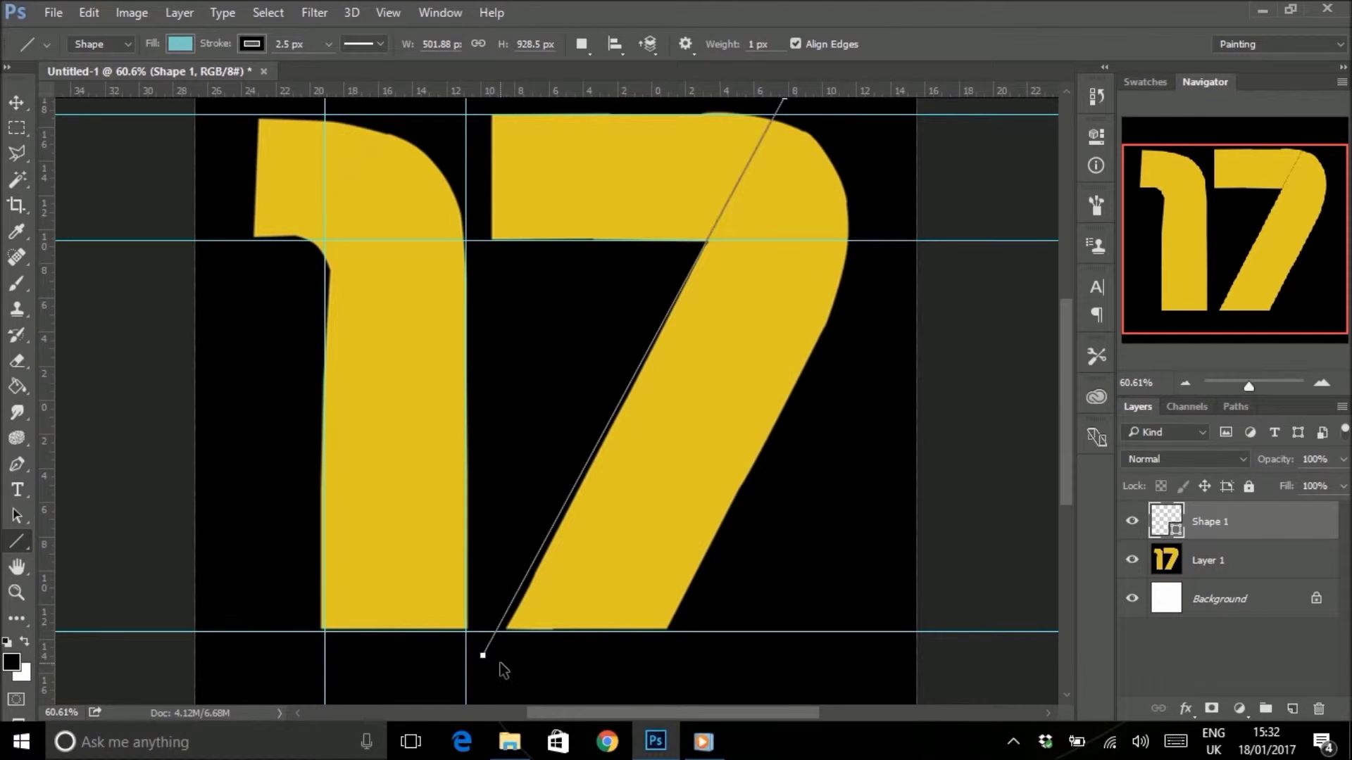
left_click_drag(484, 657, 487, 654)
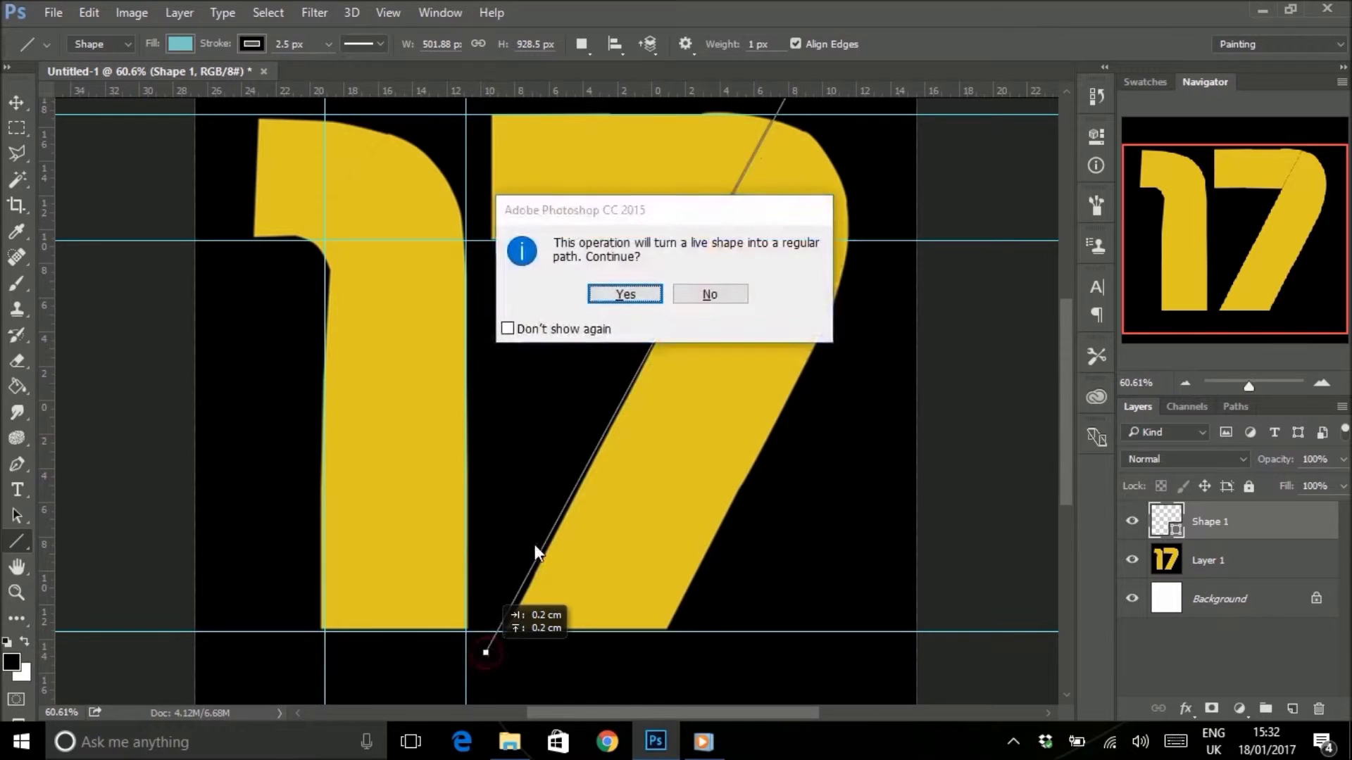
left_click(708, 313)
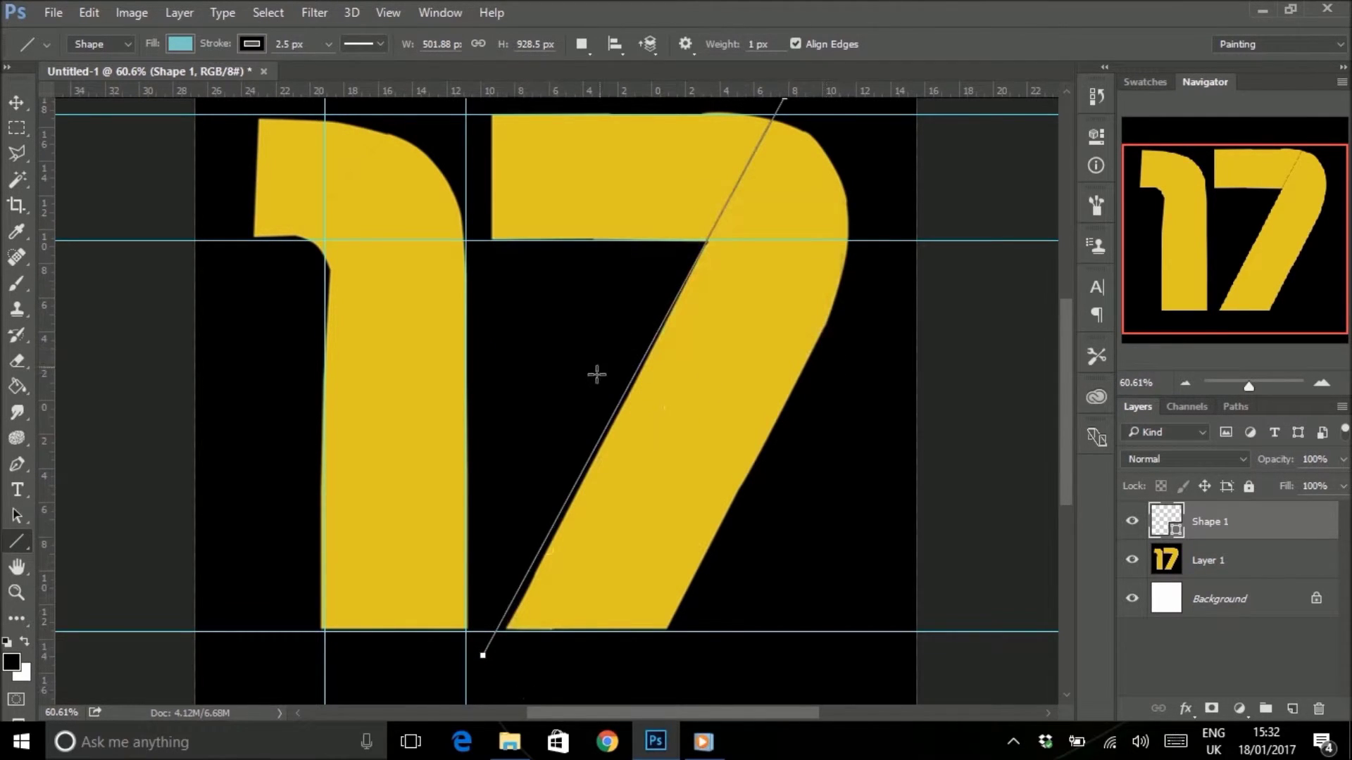
Try to duplicate the diagonal line towards the 7's outer edge with the Move tool, and undo the stray copies.
left_click(28, 104)
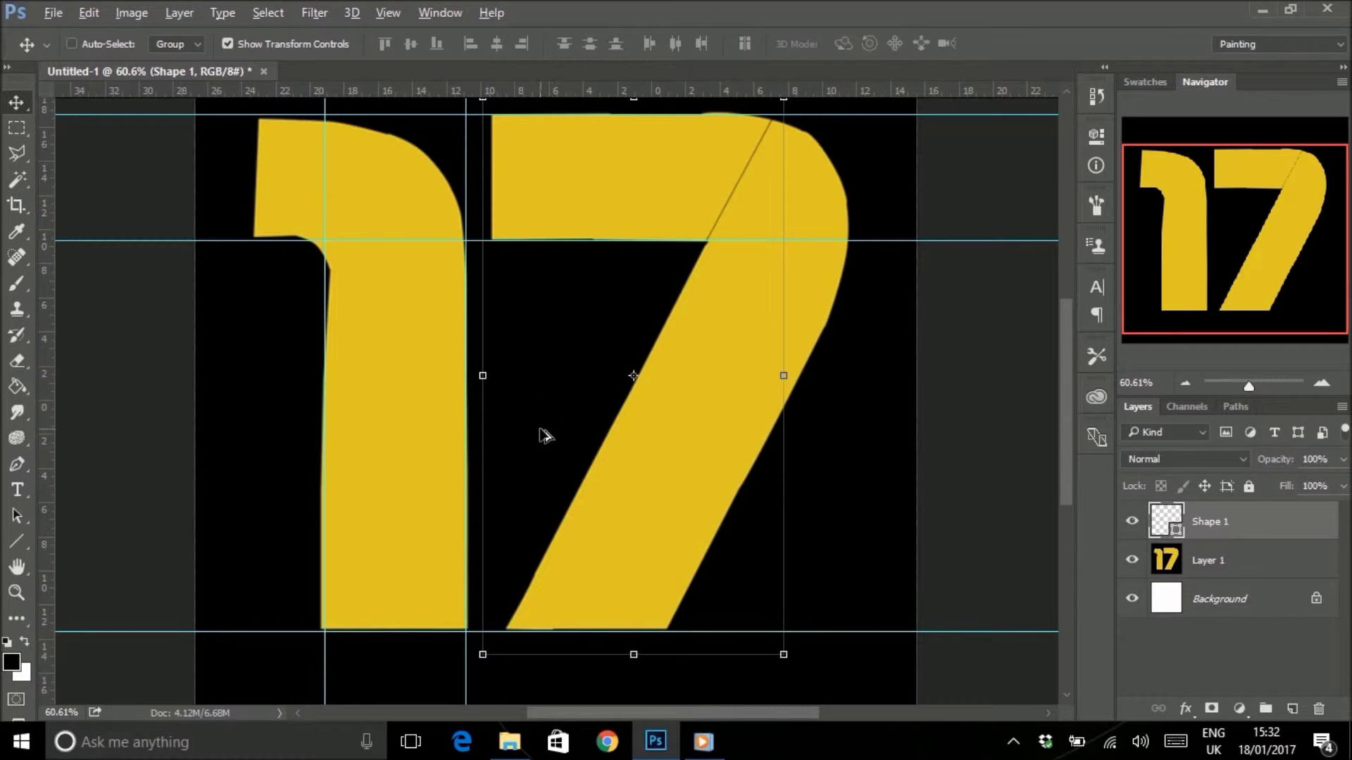
left_click_drag(516, 416, 674, 431)
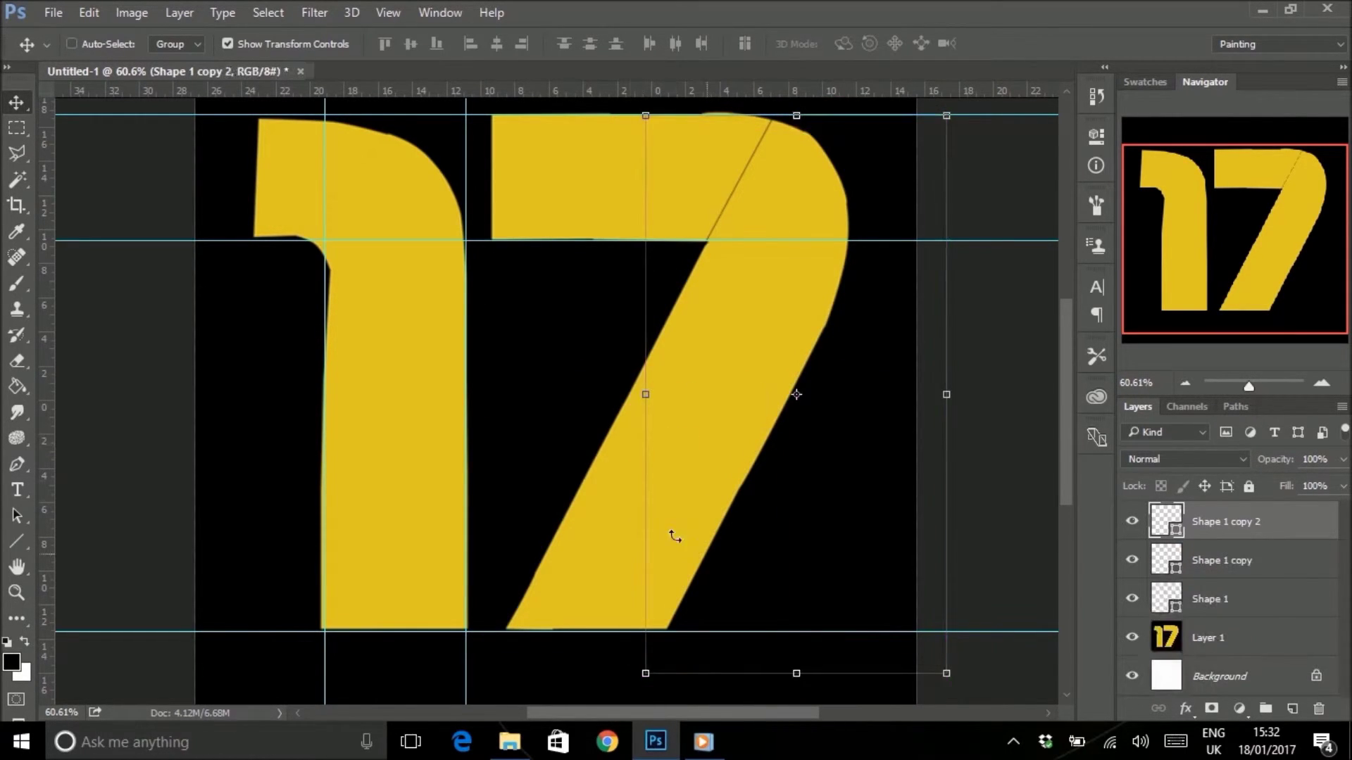
key("ctrl+z")
key("ctrl+z")
key("ctrl+alt+z")
key("ctrl+alt+z")
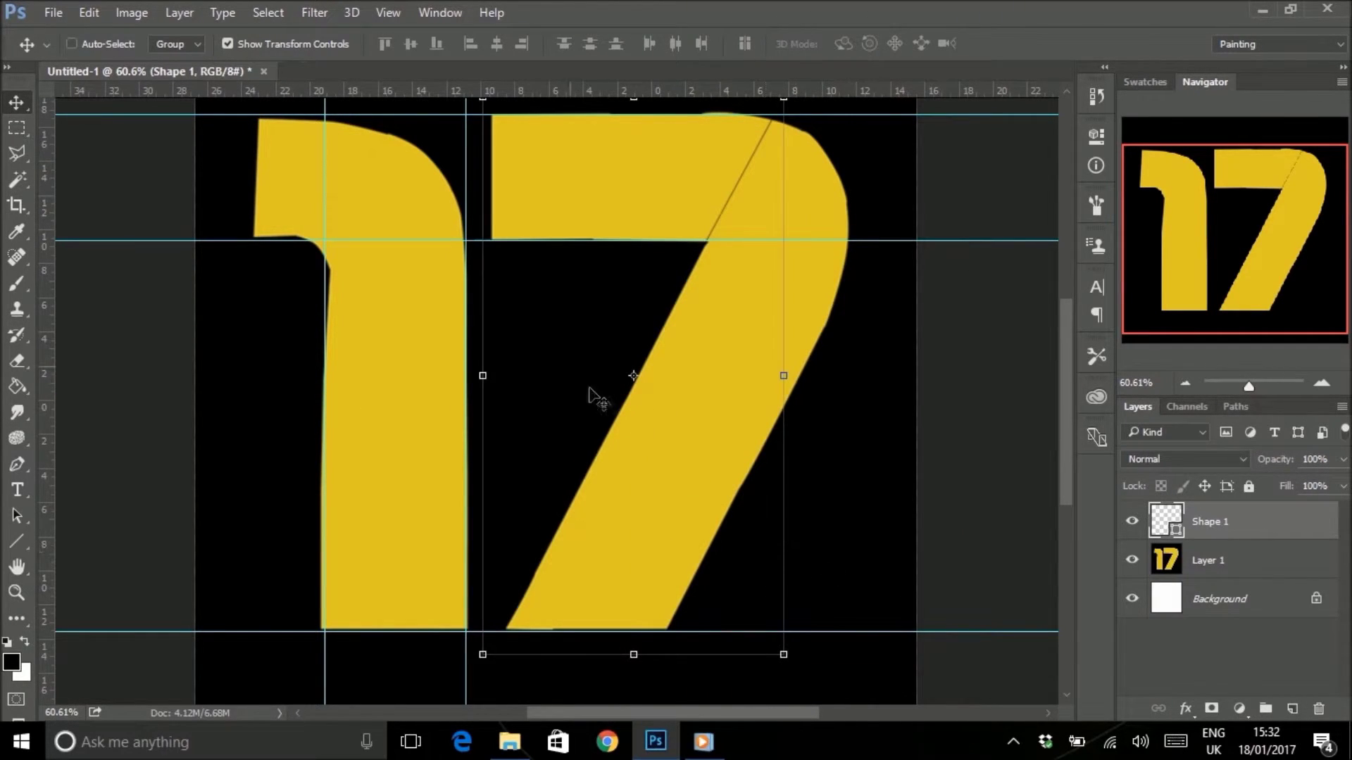
Duplicate the diagonal line straight across and place the copy along the 7's outer slanted edge.
left_click_drag(542, 405, 704, 396)
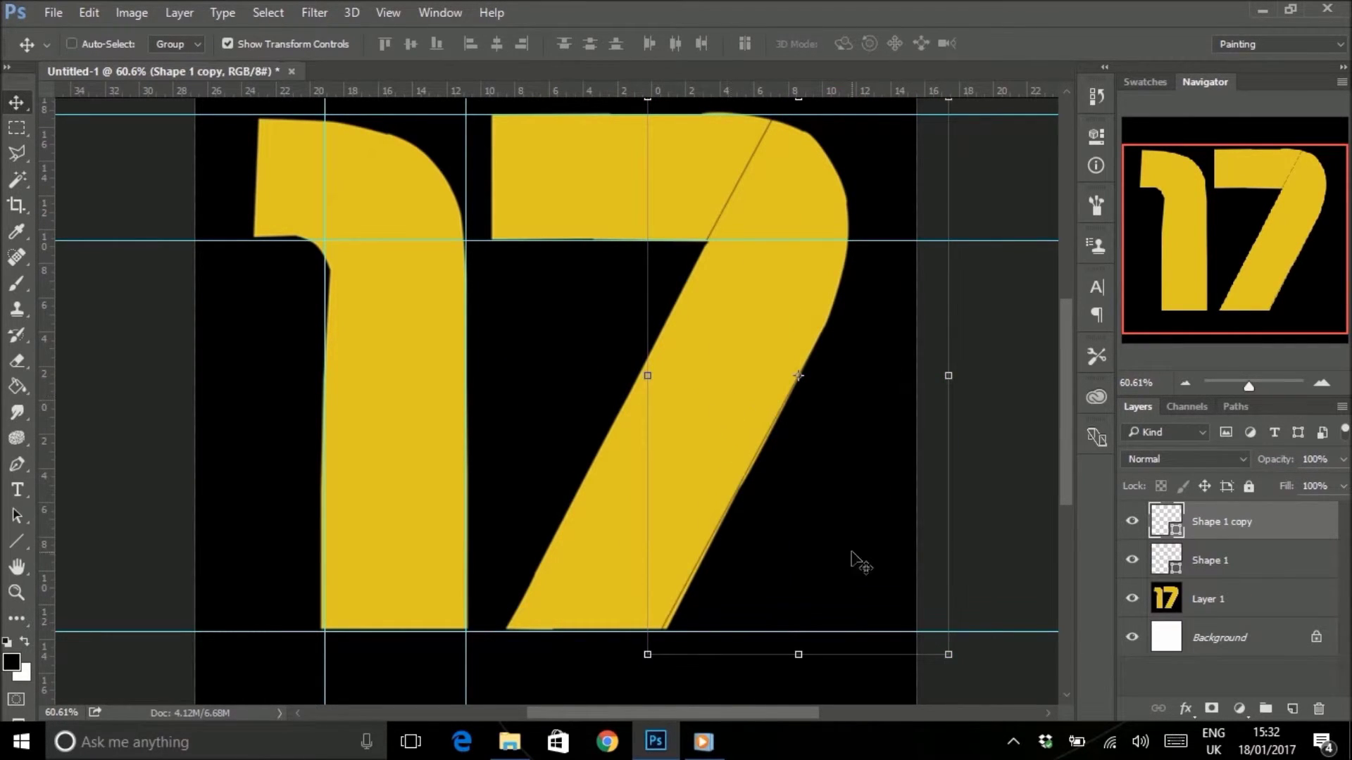
Lower the 17 reference layer's opacity to 29% and select the copied line's layer.
left_click(1235, 617)
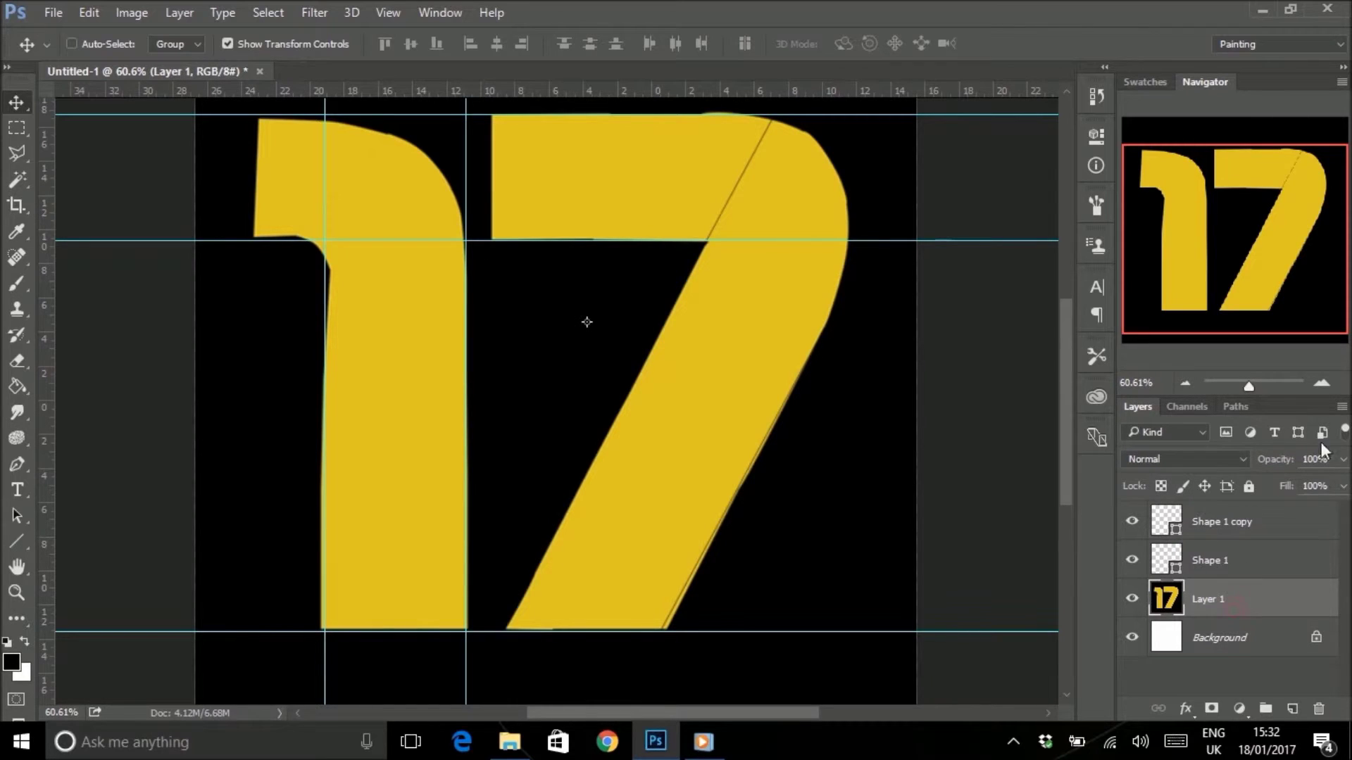
left_click(1342, 460)
left_click_drag(1341, 498, 1274, 483)
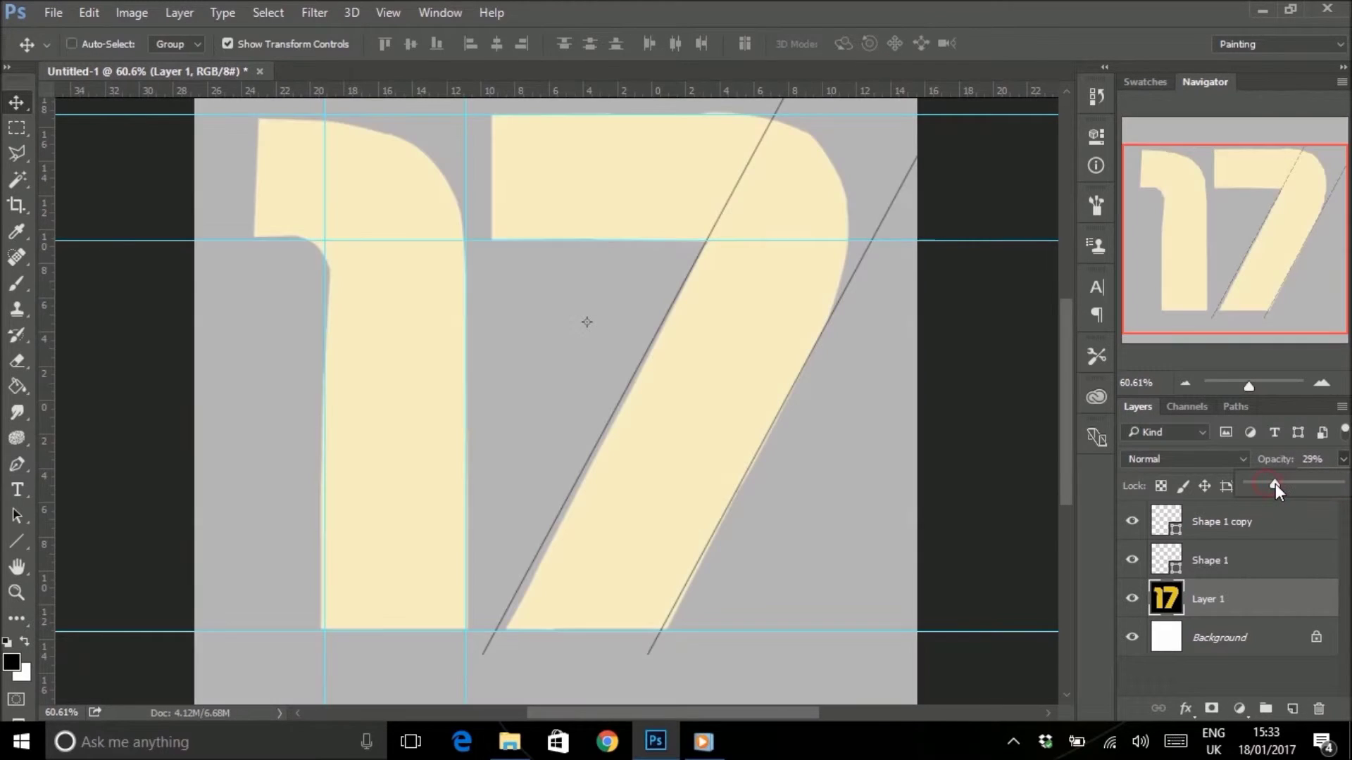
left_click(1207, 508)
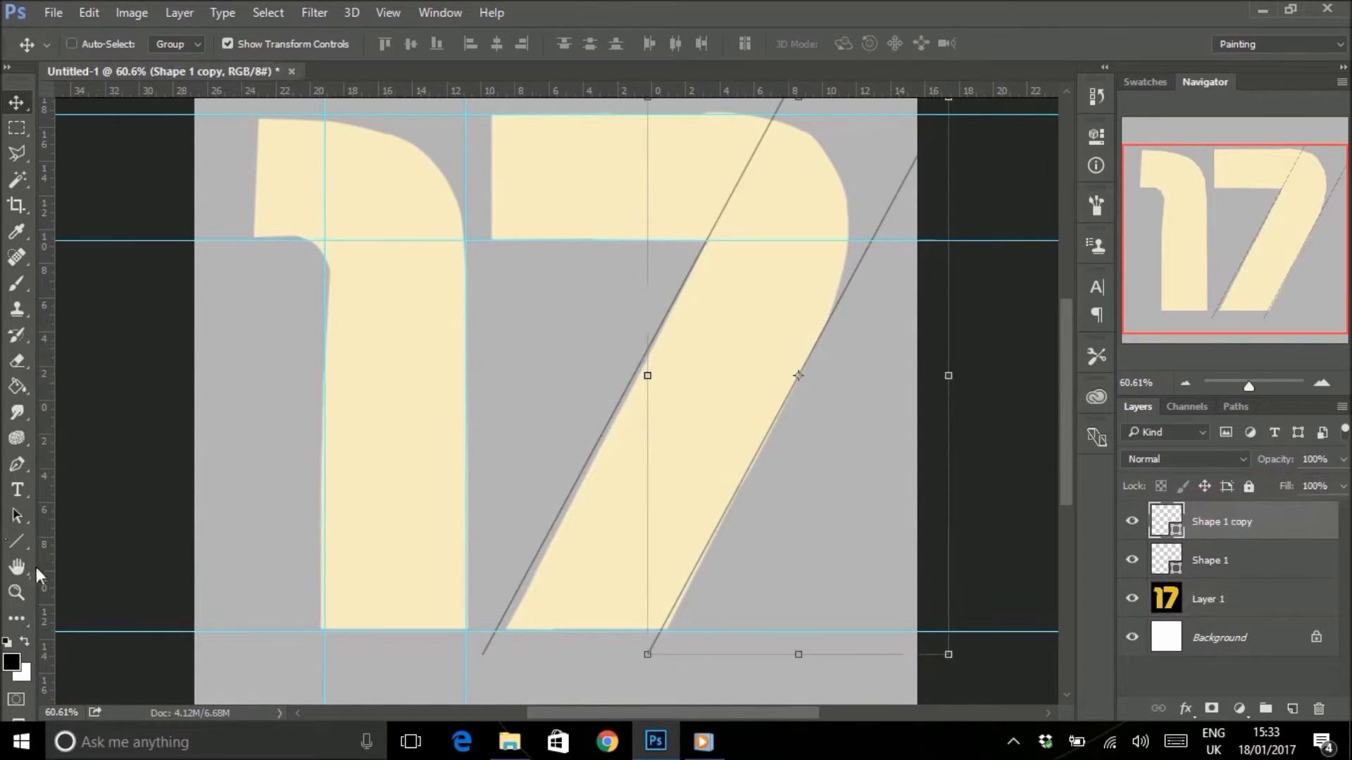
Set the copied diagonal line's stroke colour to black with a width of 2.51 px.
left_click(16, 540)
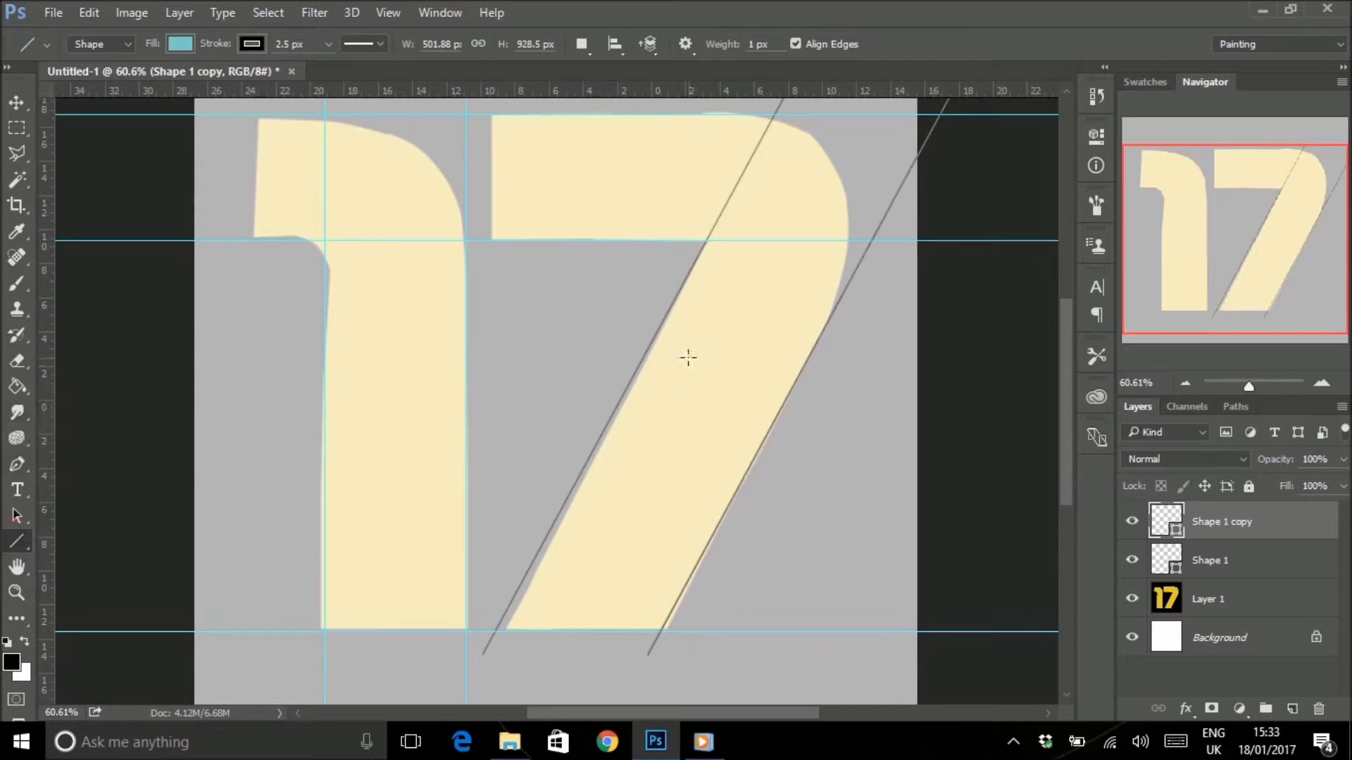
left_click(328, 44)
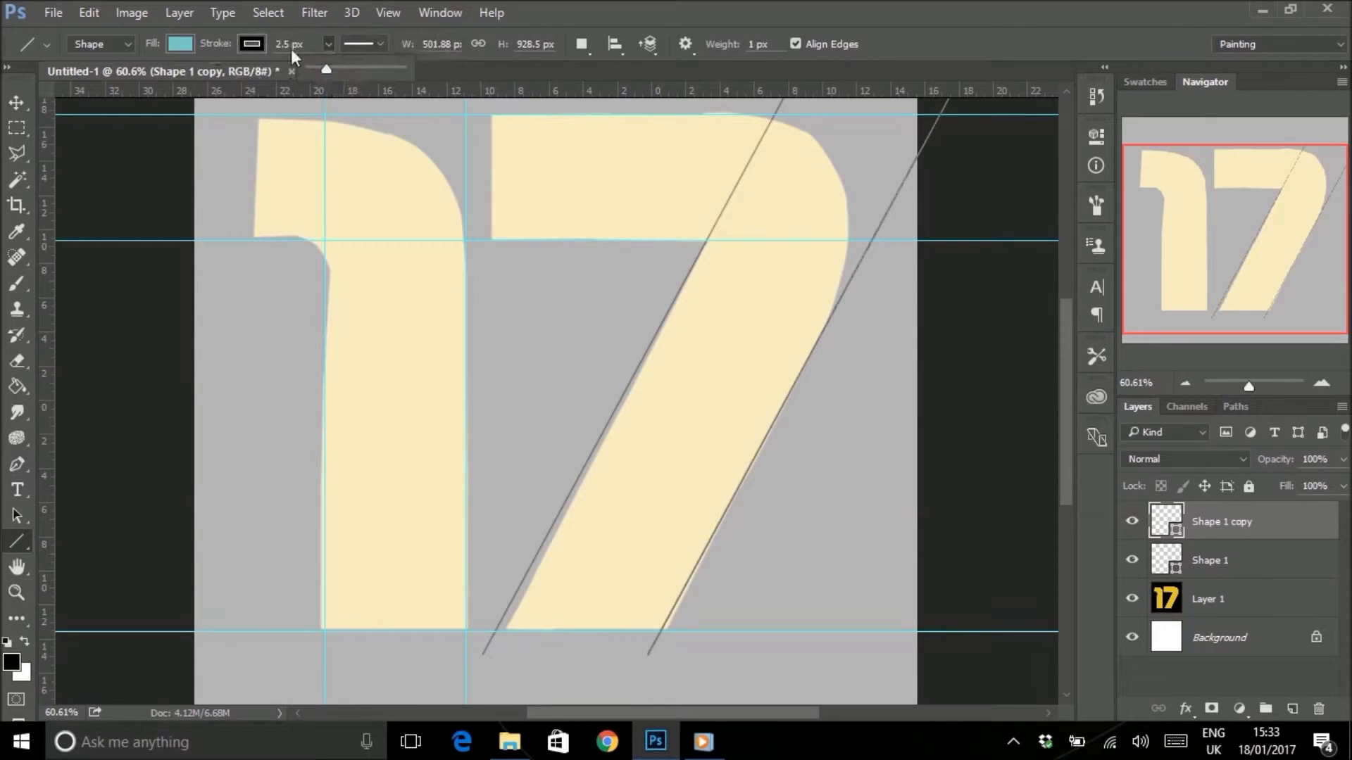
left_click(251, 45)
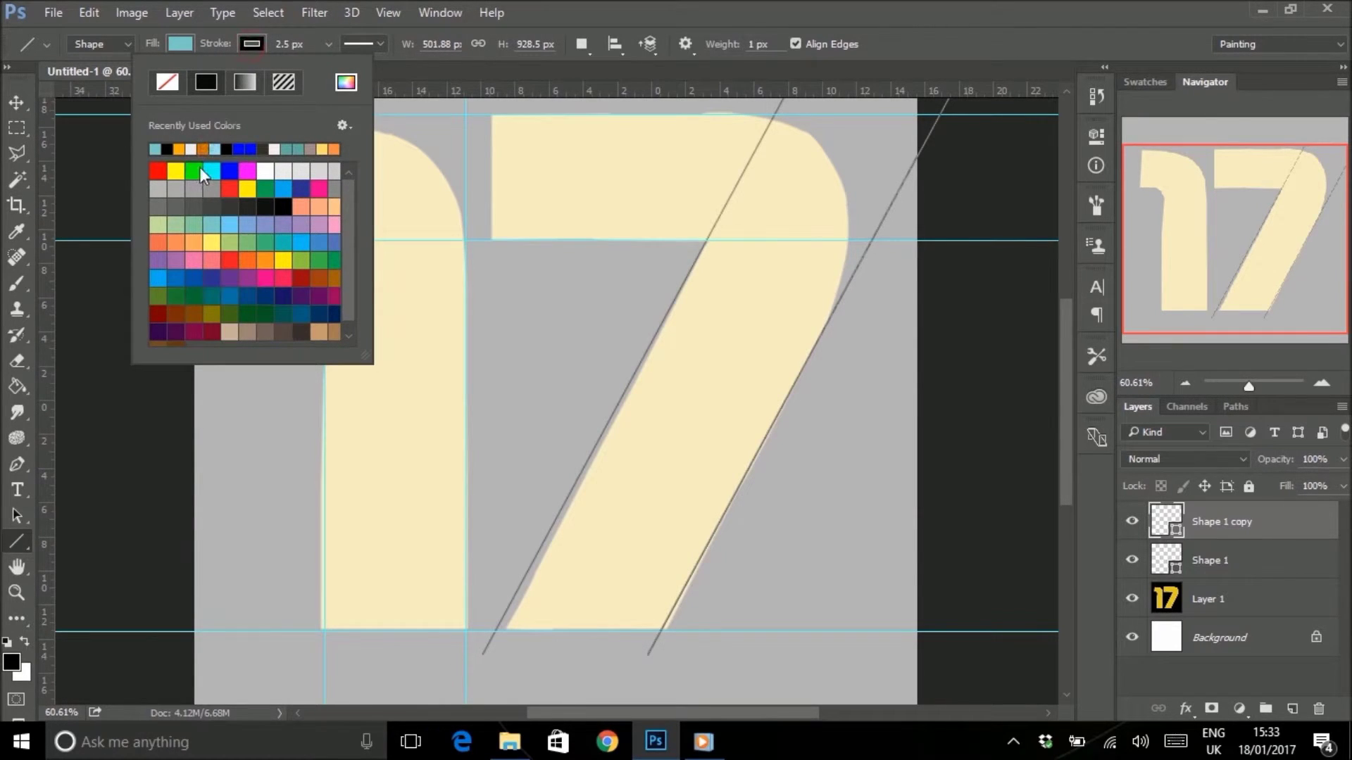
left_click(164, 145)
left_click(167, 149)
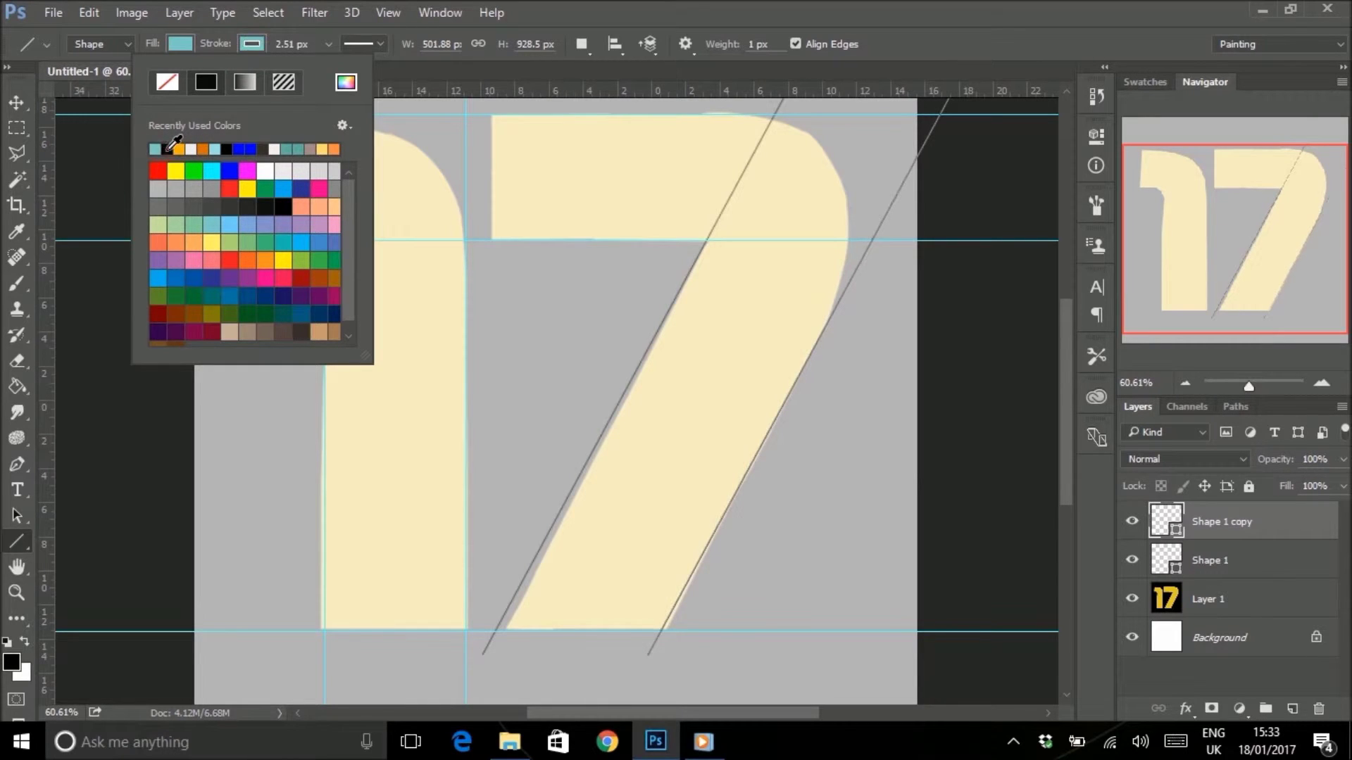
left_click(1041, 58)
Merge the two diagonal line layers, Shape 1 and Shape 1 copy, into a single shape layer.
left_click(1255, 558)
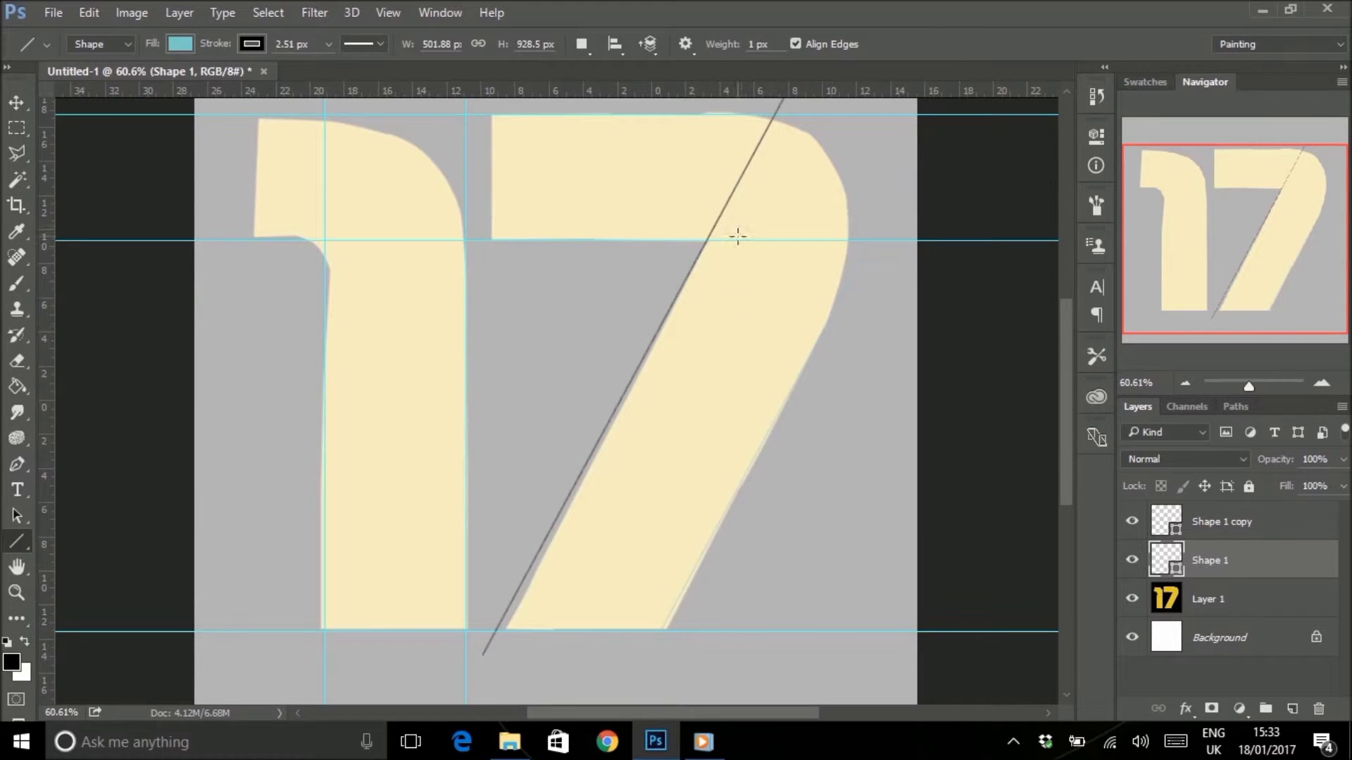
key("ctrl+z")
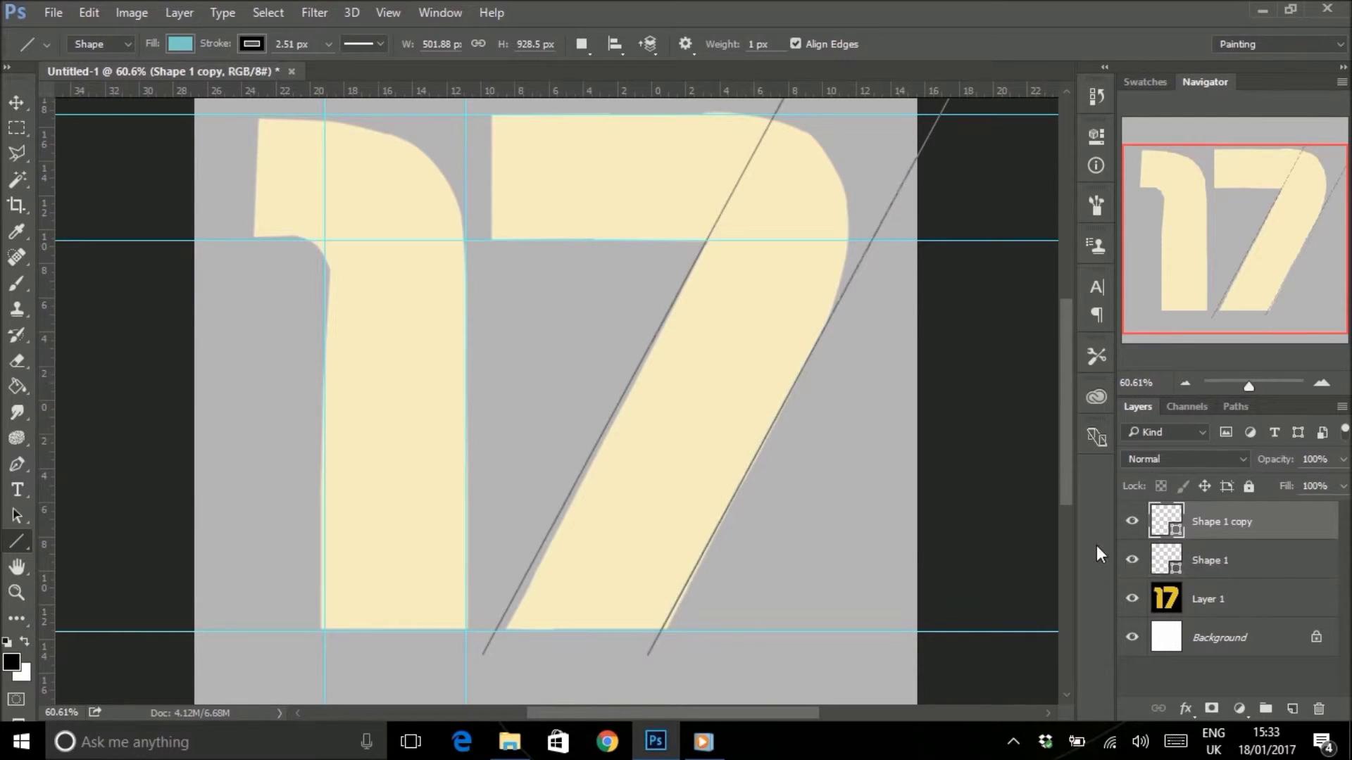
left_click(1260, 562)
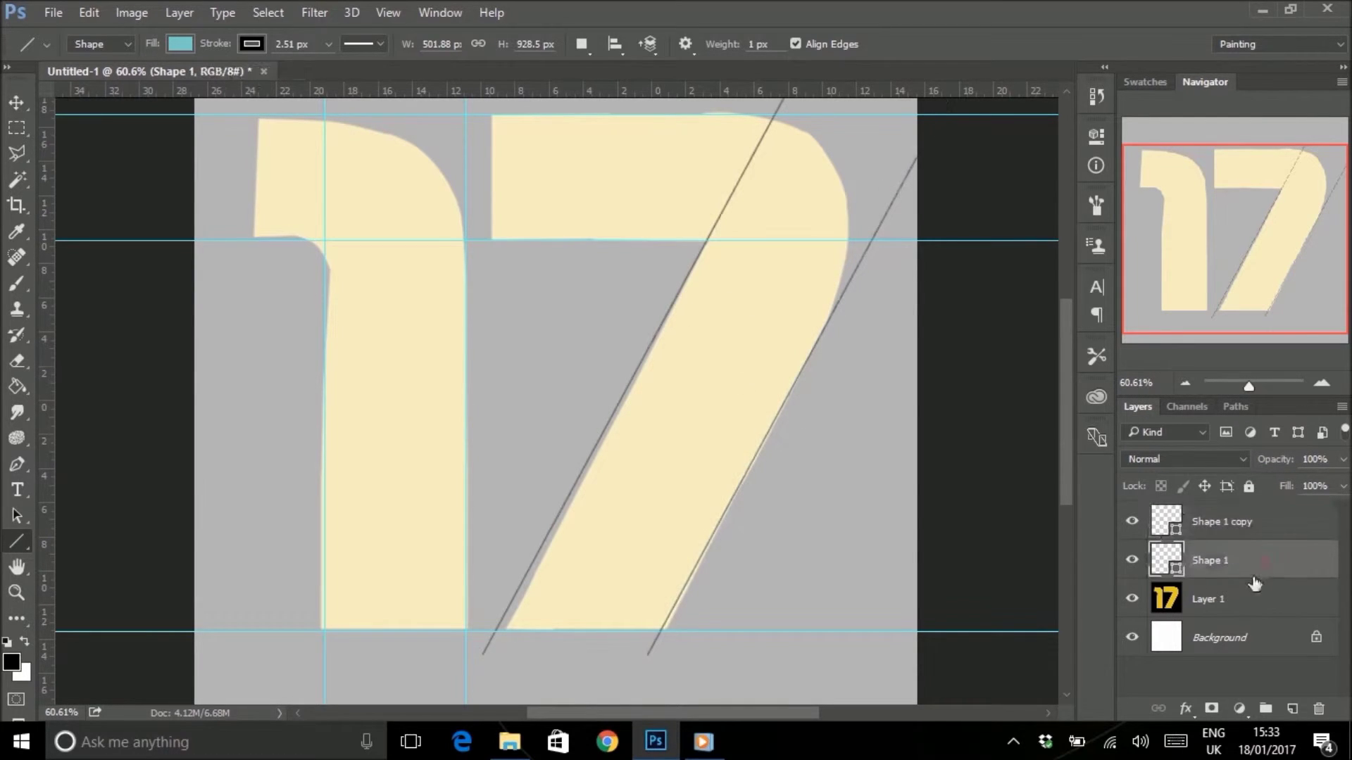
left_click(1239, 525, "shift")
right_click(1240, 534)
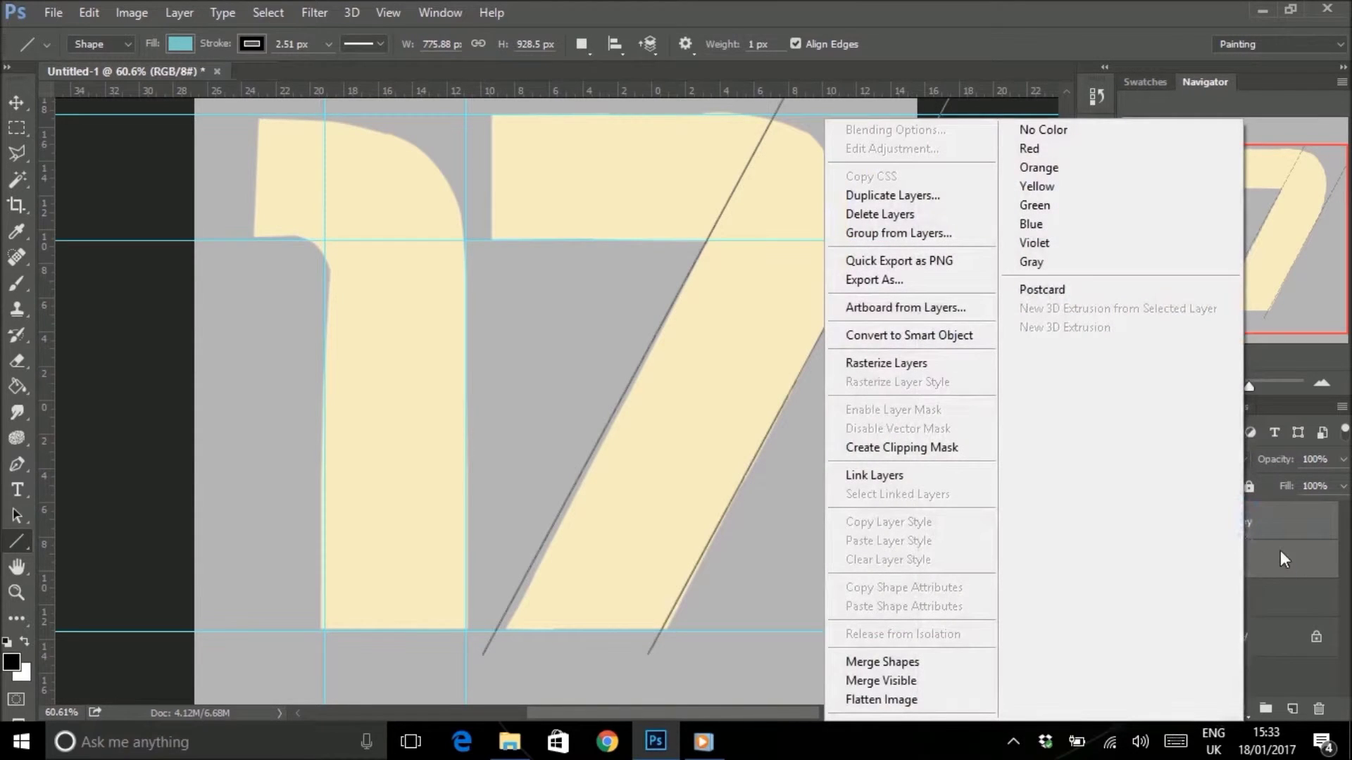
left_click(1280, 551)
right_click(1237, 553)
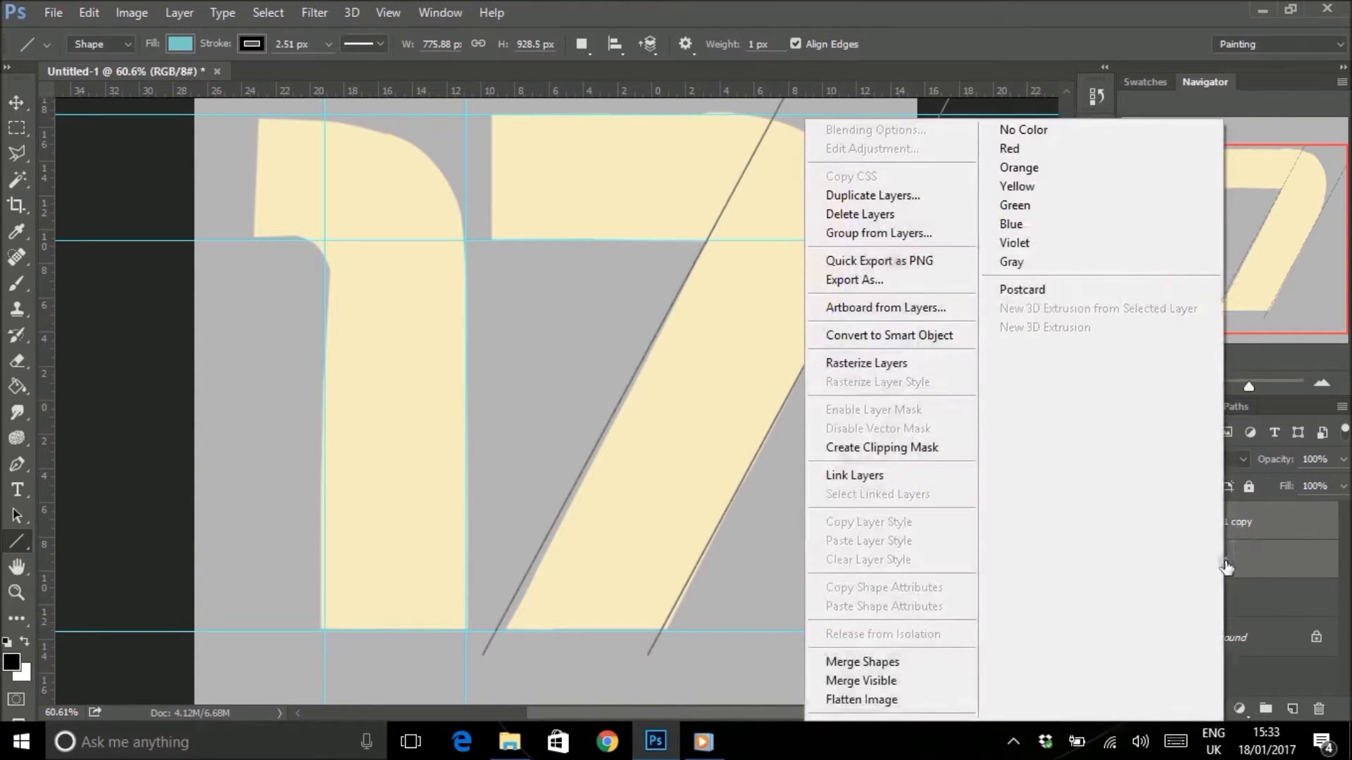
left_click(852, 662)
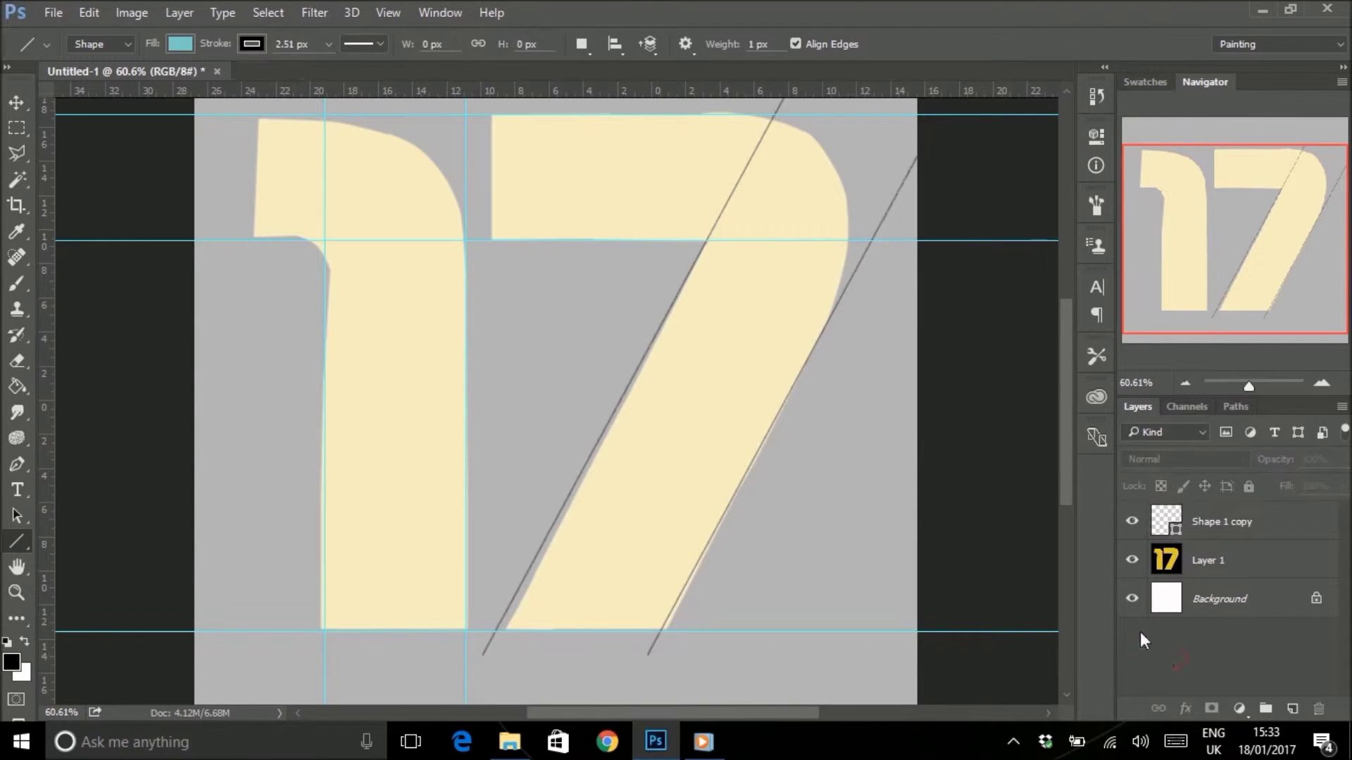
Raise the 17 reference layer's opacity to 52% and deselect the layer.
left_click(1274, 567)
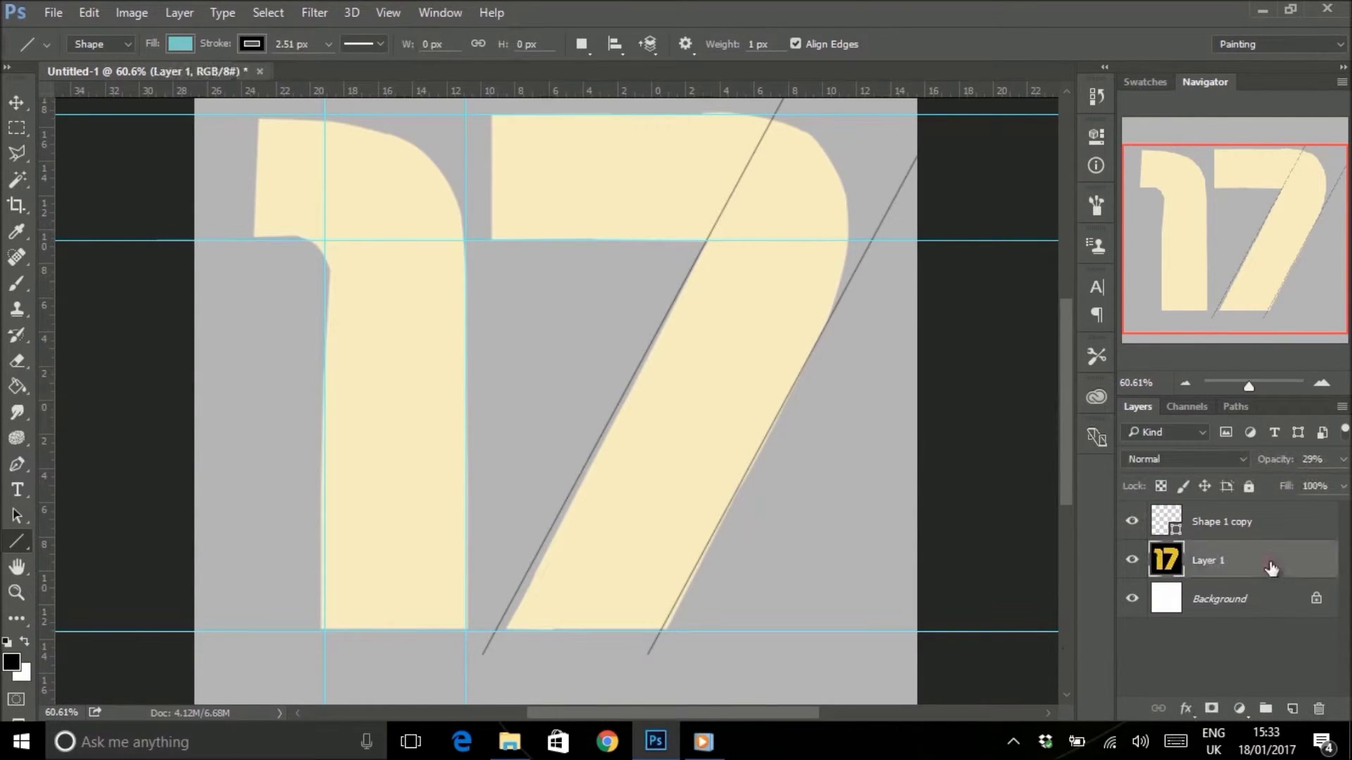
left_click(1343, 459)
mouse_move(1275, 487)
left_mouse_down()
mouse_move(1316, 485)
mouse_move(1296, 484)
left_mouse_up()
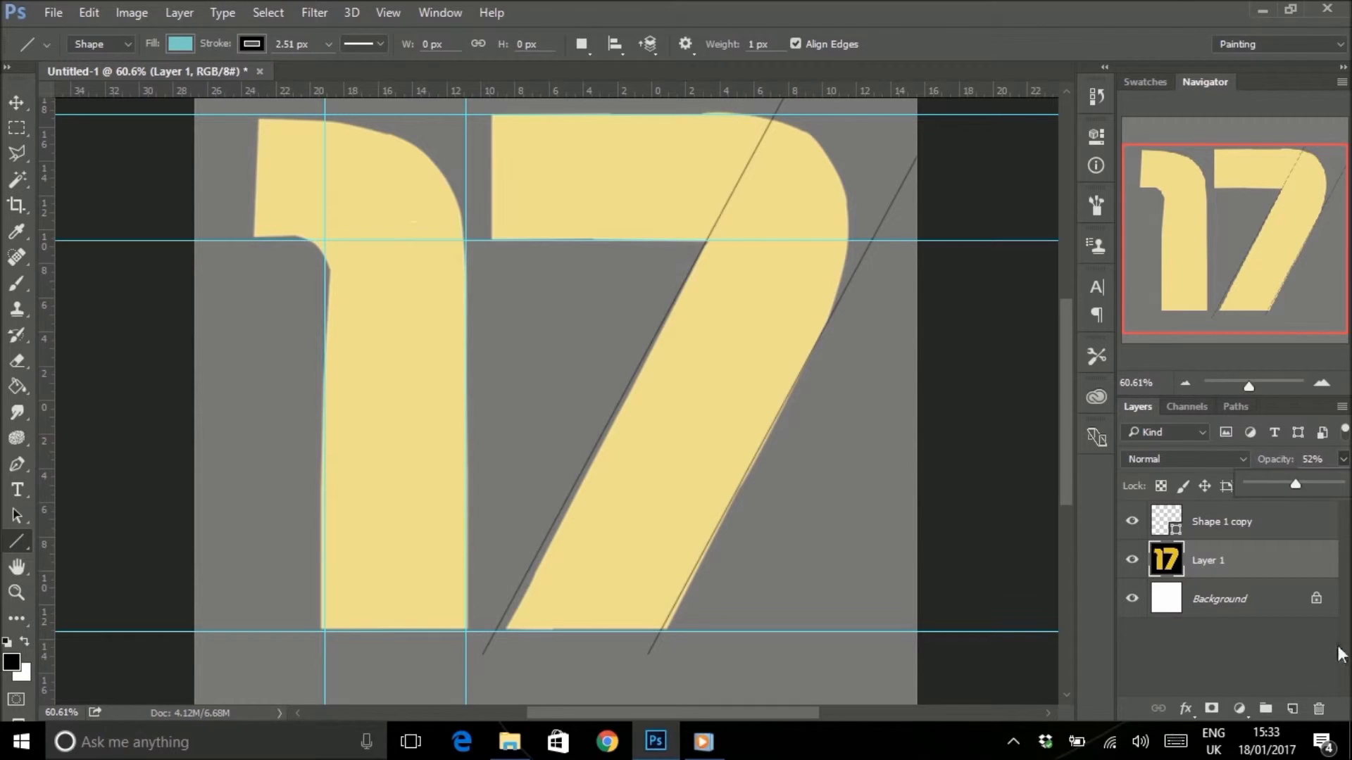
left_click(1280, 665)
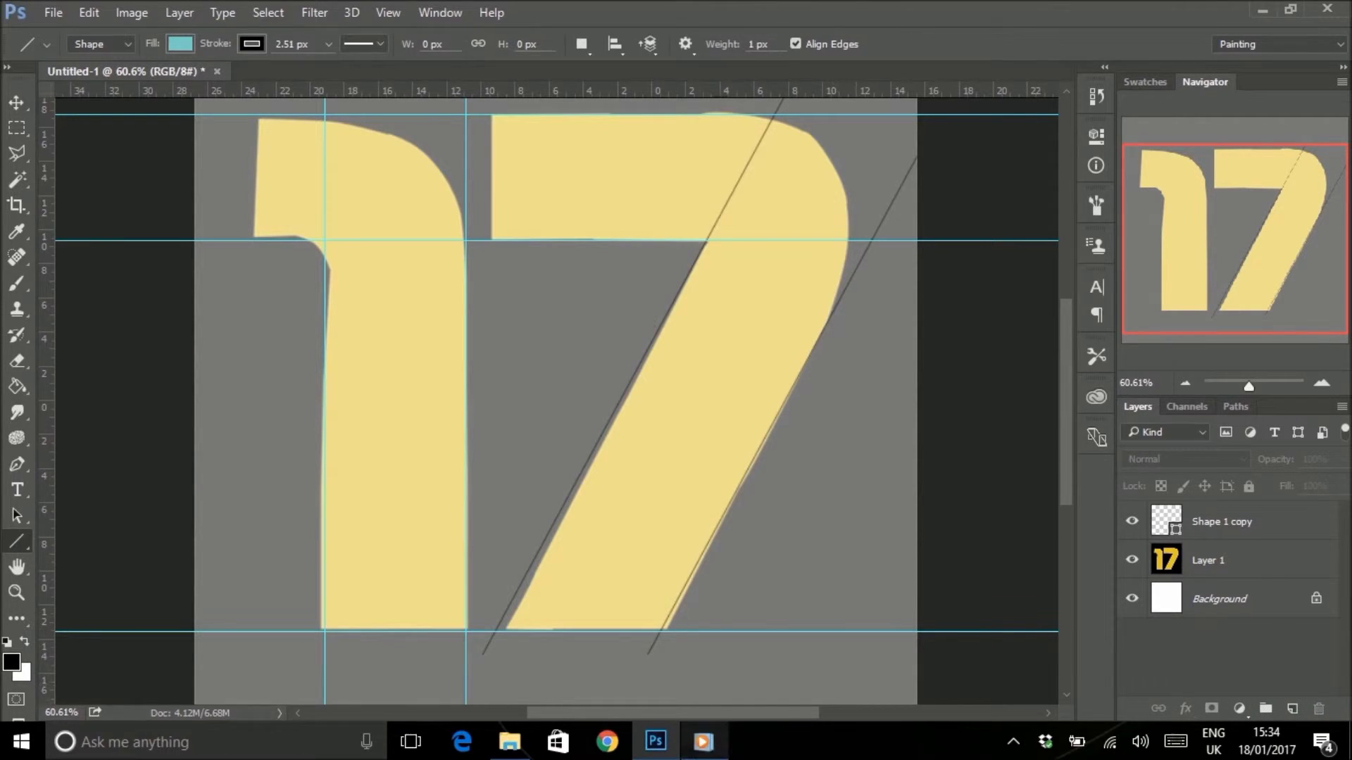
Switch to the media player, play and pause the Fifa 17 logo2 clip to examine the 17's animation, and return to Photoshop.
left_click(697, 741)
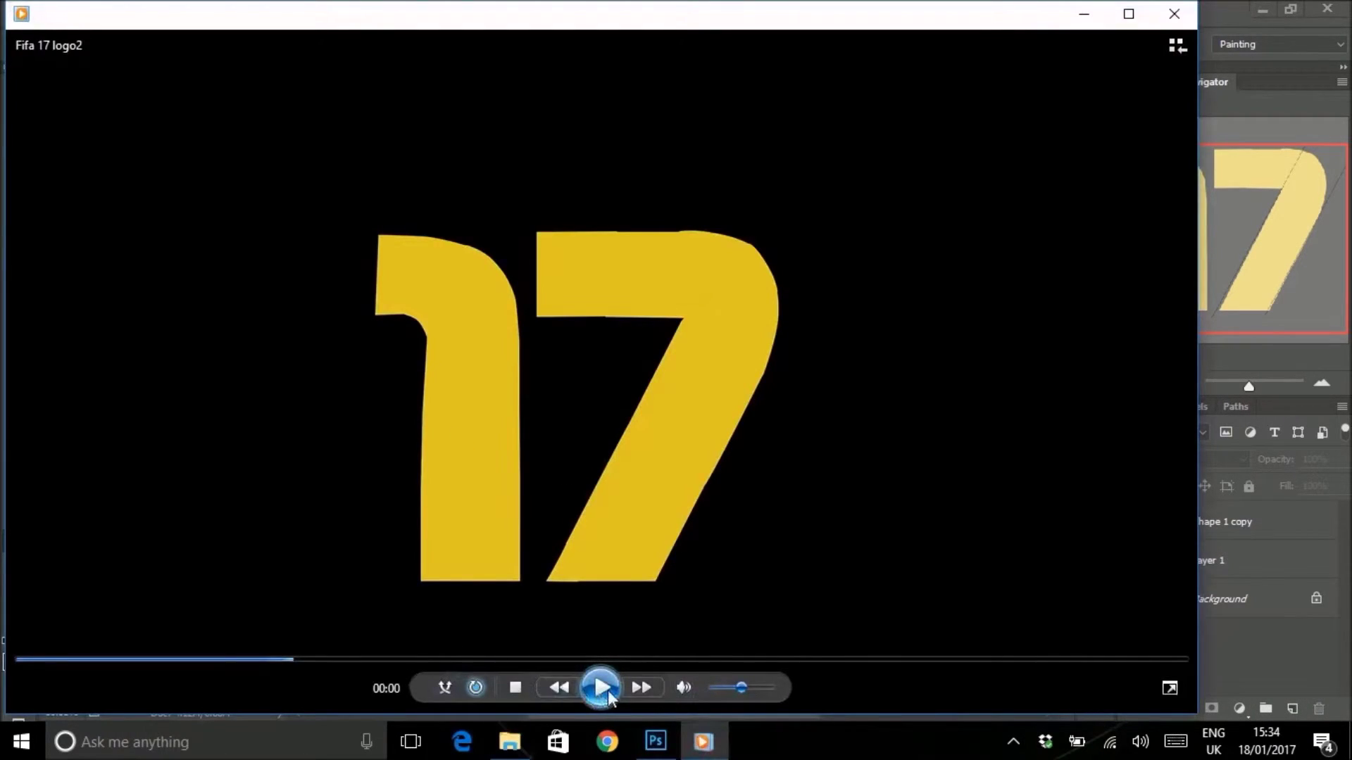
left_click(607, 690)
left_click(607, 690)
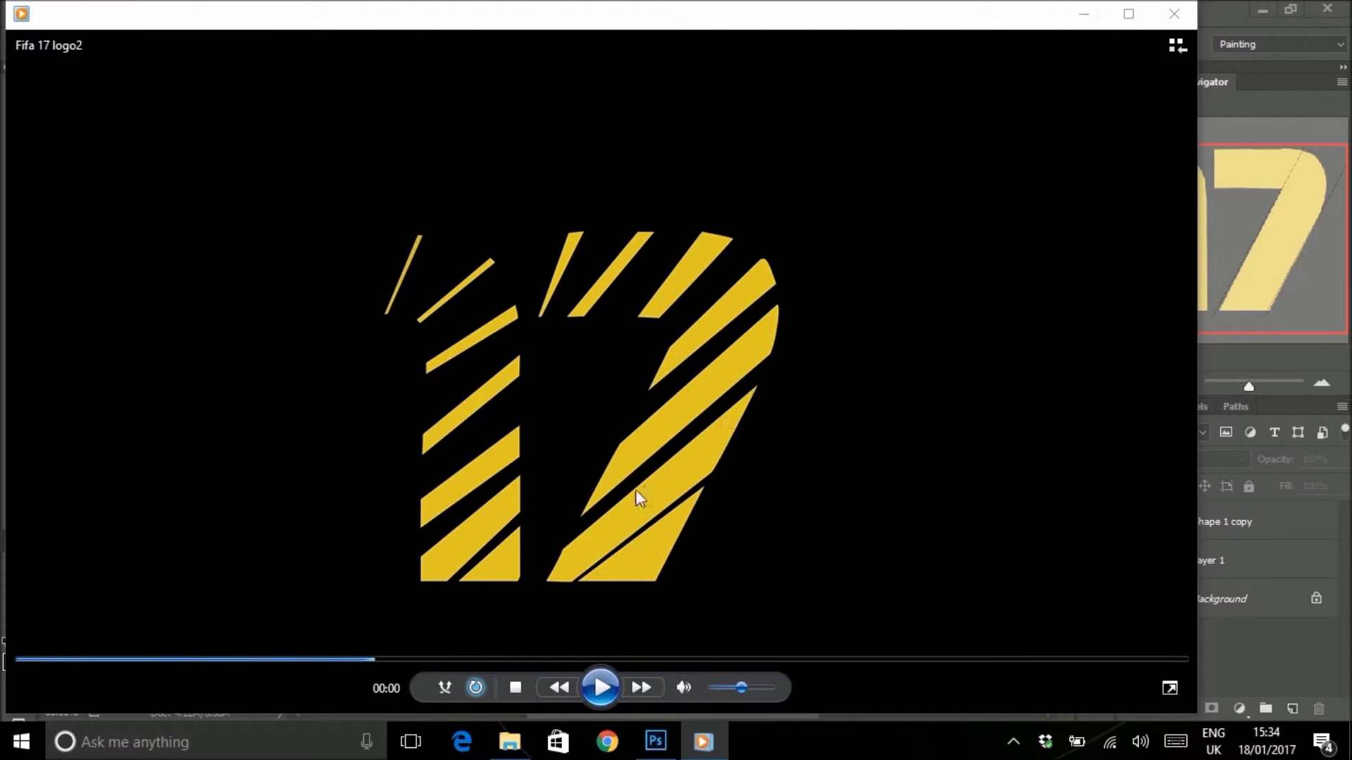
left_click(668, 746)
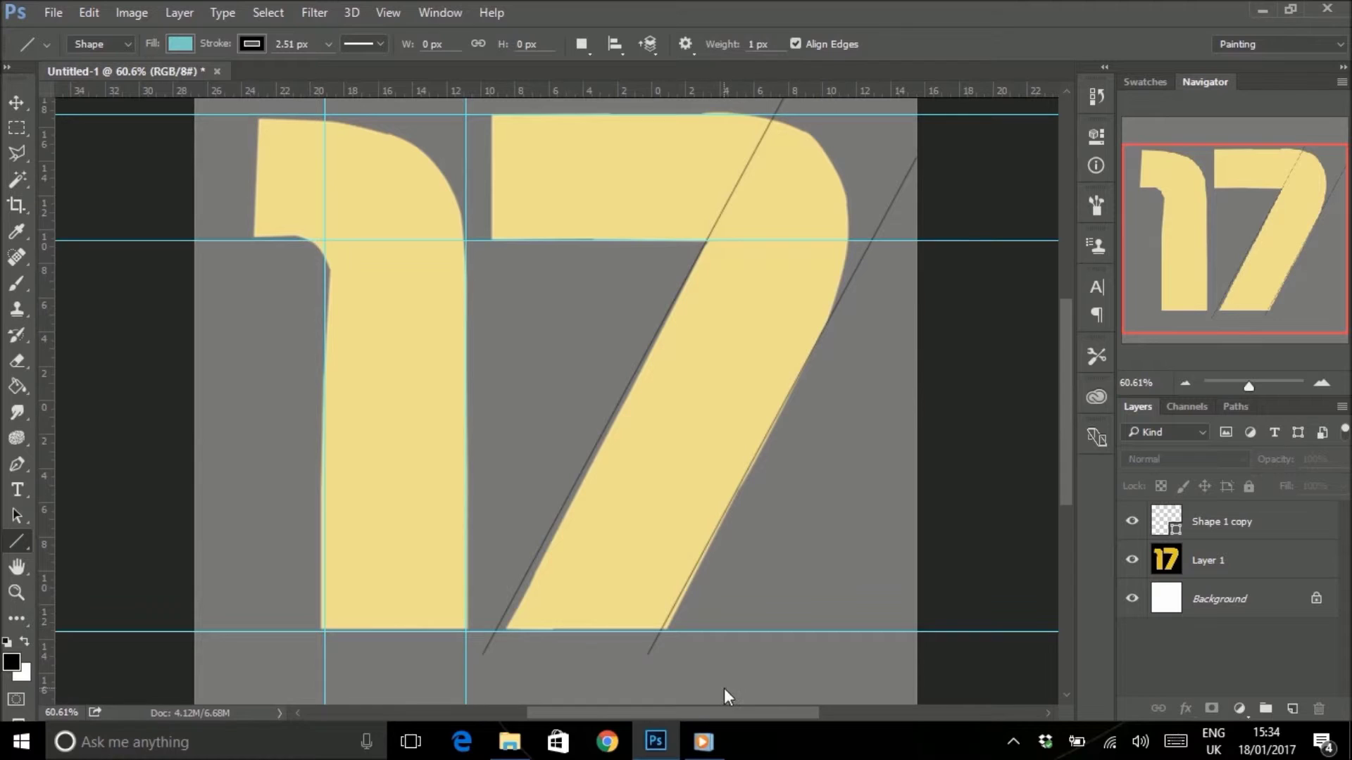
Add a new layer above the merged lines and set the Pen tool to Shape mode.
left_click(1293, 712)
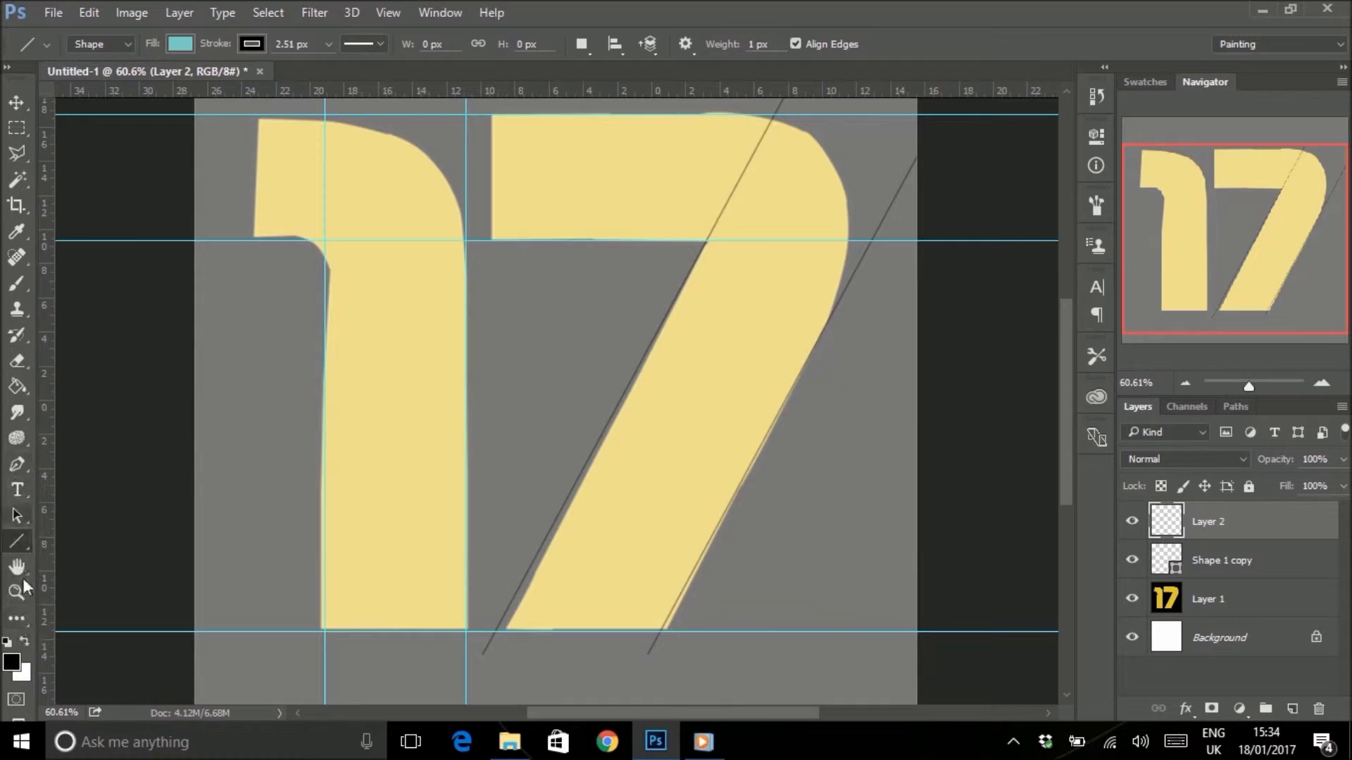
left_click(15, 465)
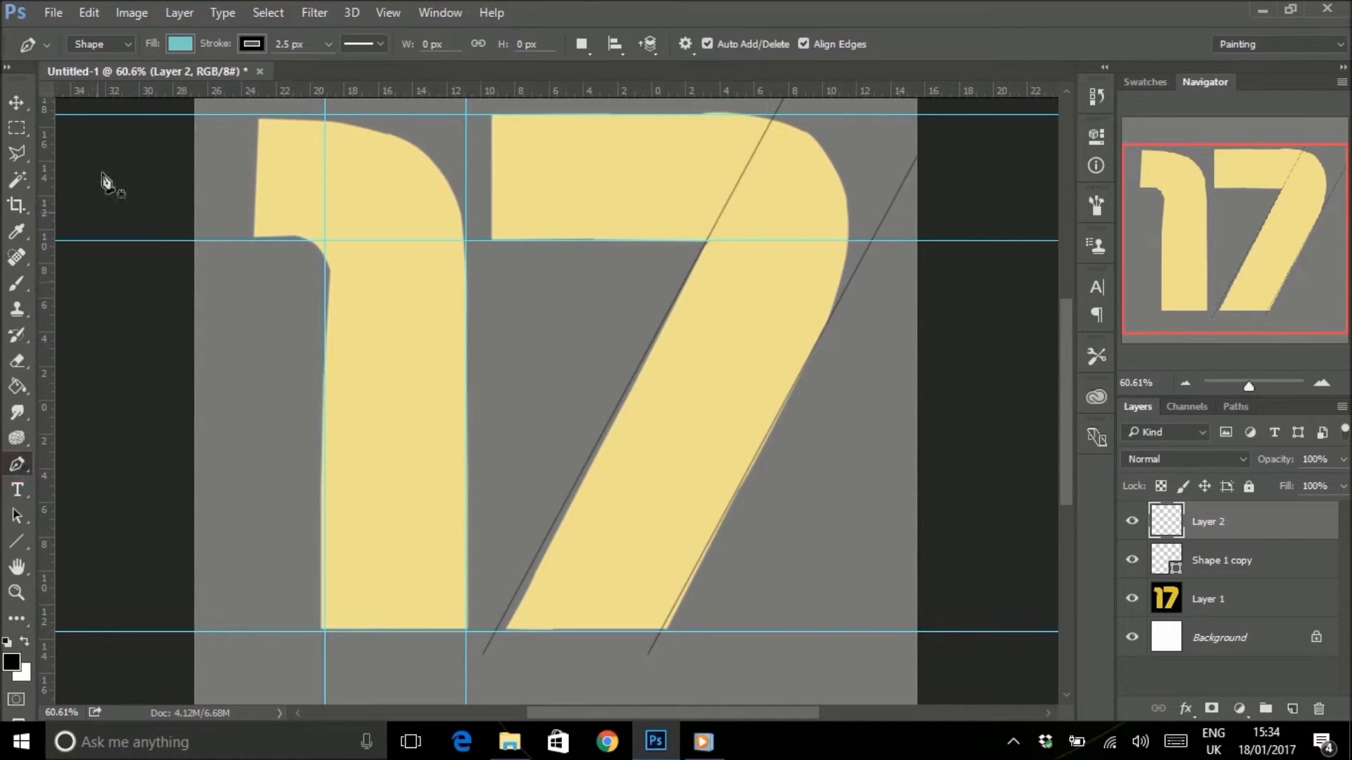
left_click(127, 45)
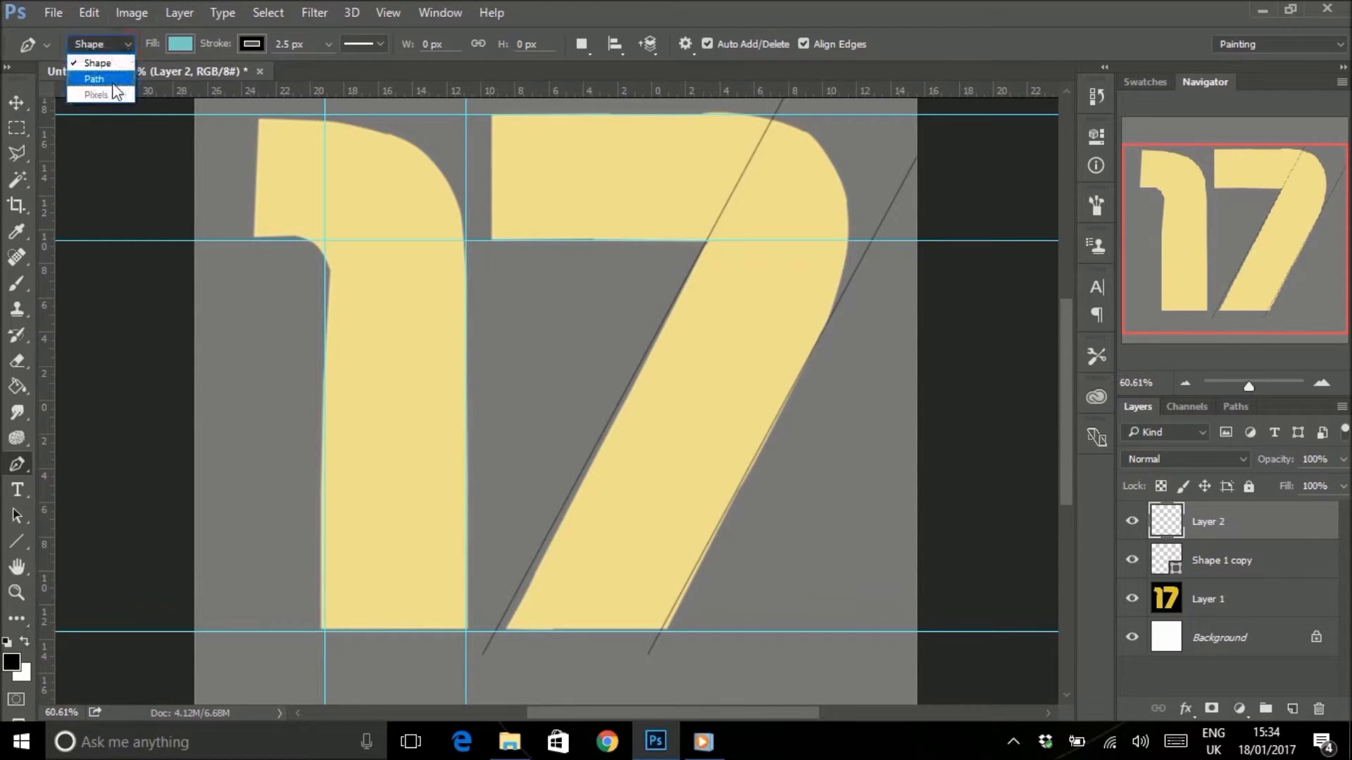
left_click(97, 62)
left_click(111, 40)
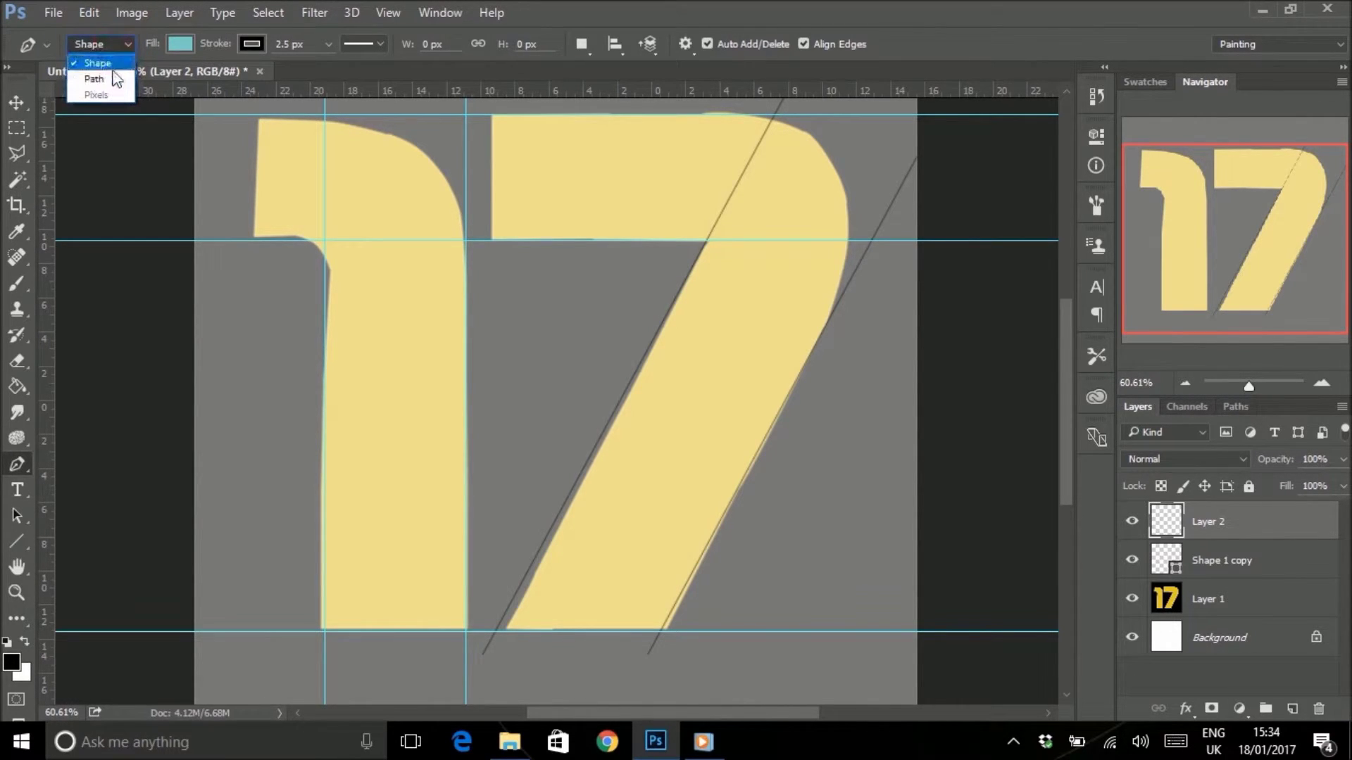
left_click(113, 67)
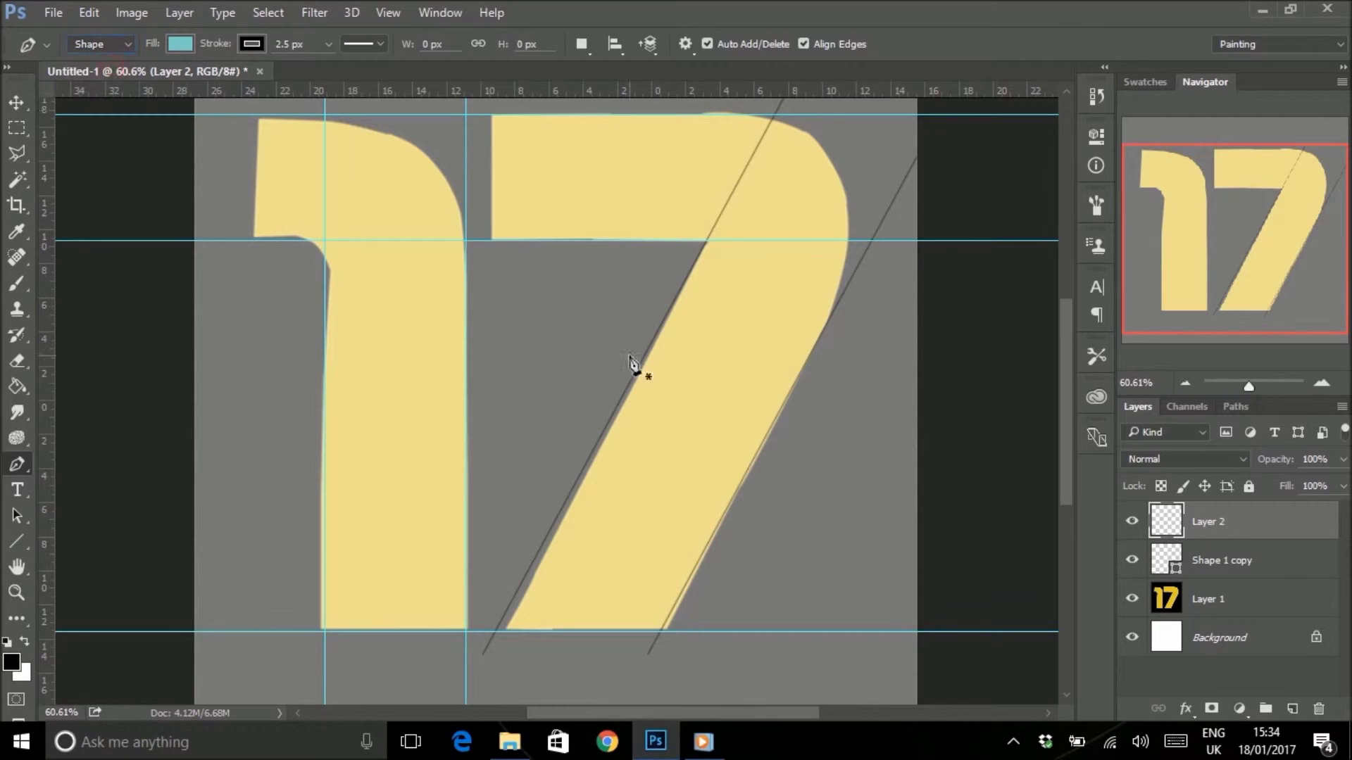
Restore the 17 reference layer to 100% opacity and set the Pen tool's fill to yellow #dfc723 sampled from the 1.
left_click(1260, 612)
key("5")
key("2")
left_click(1339, 459)
left_click_drag(1294, 488, 1345, 485)
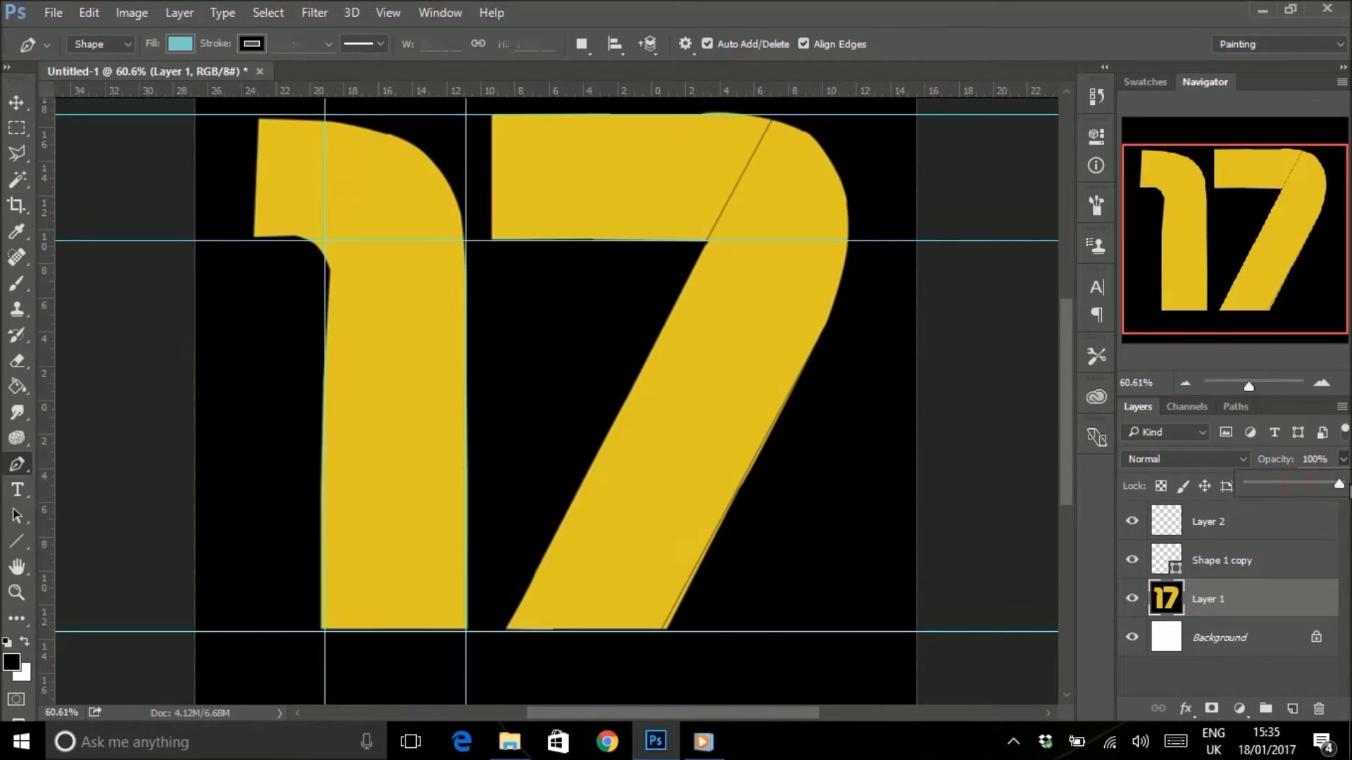
left_click(181, 44)
left_click(274, 83)
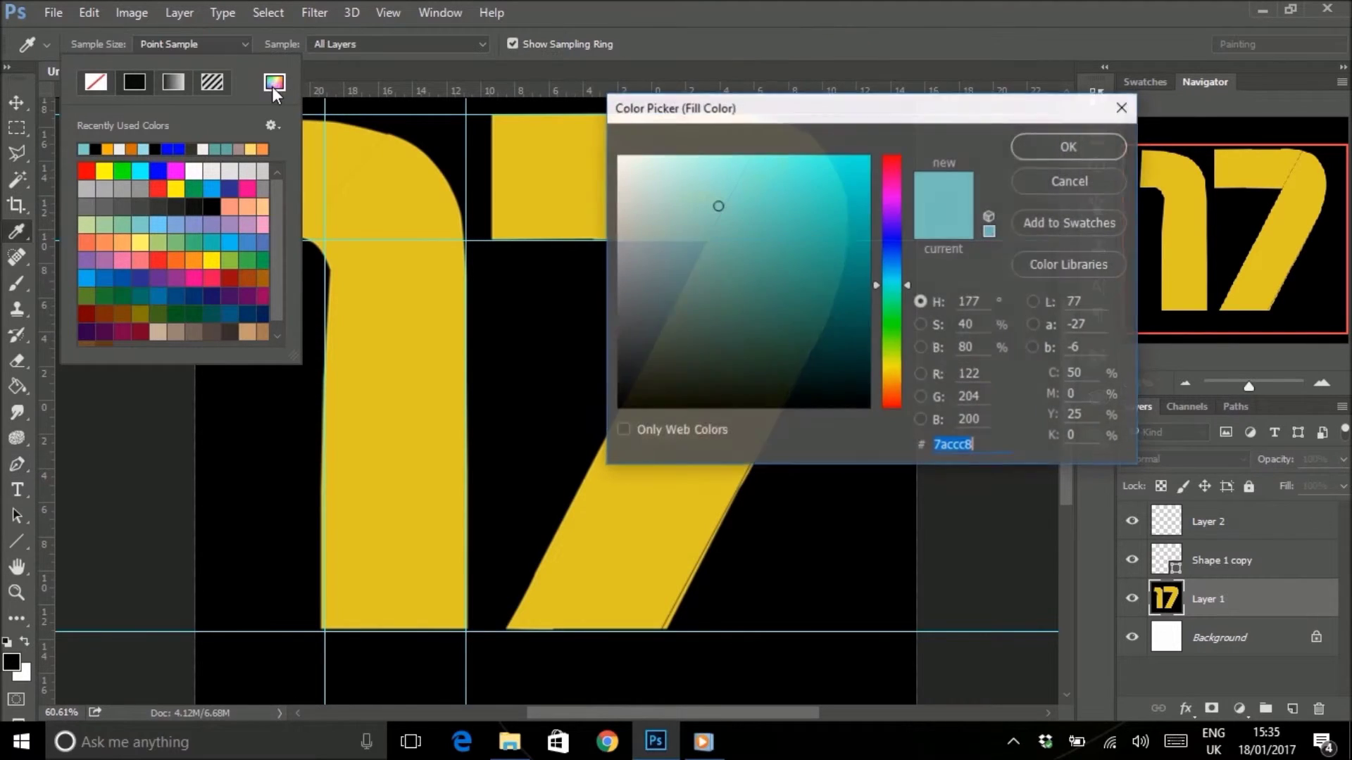
left_click(427, 420)
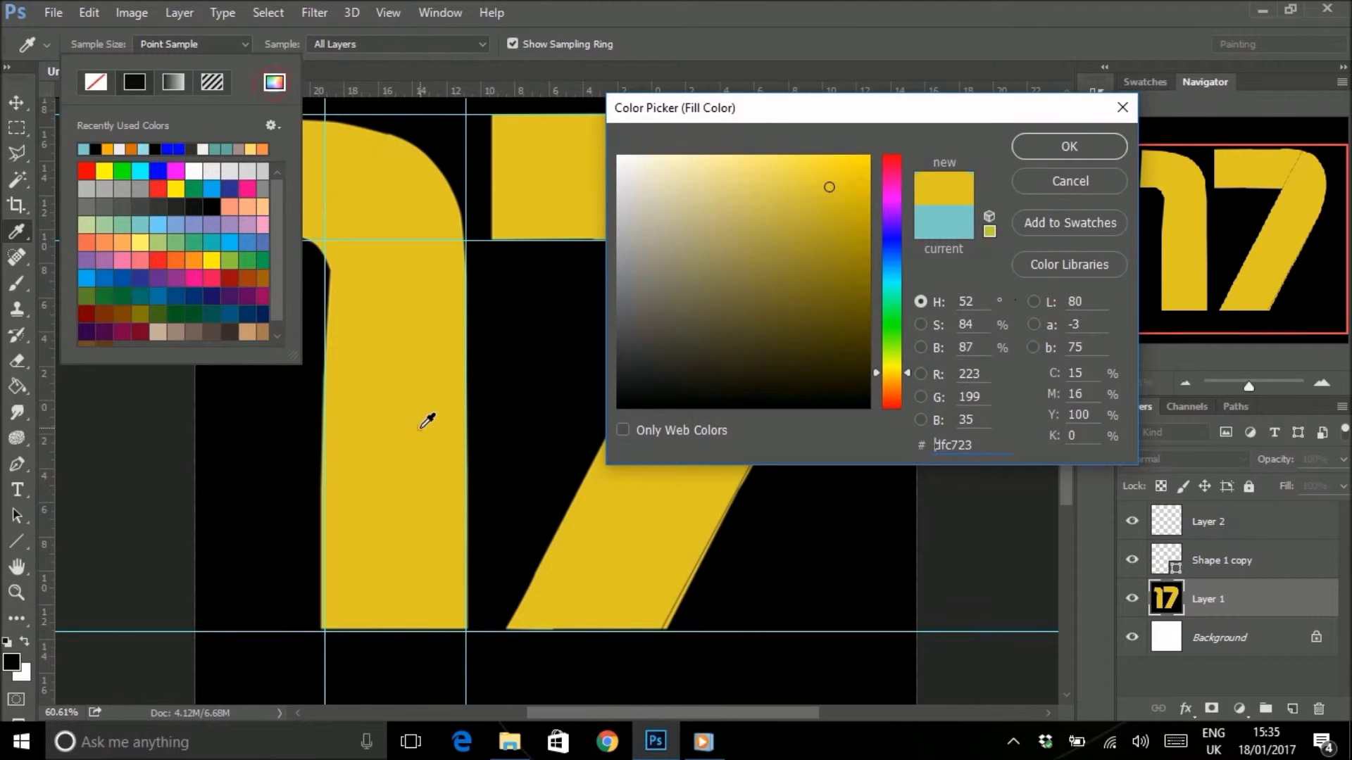
left_click(1066, 148)
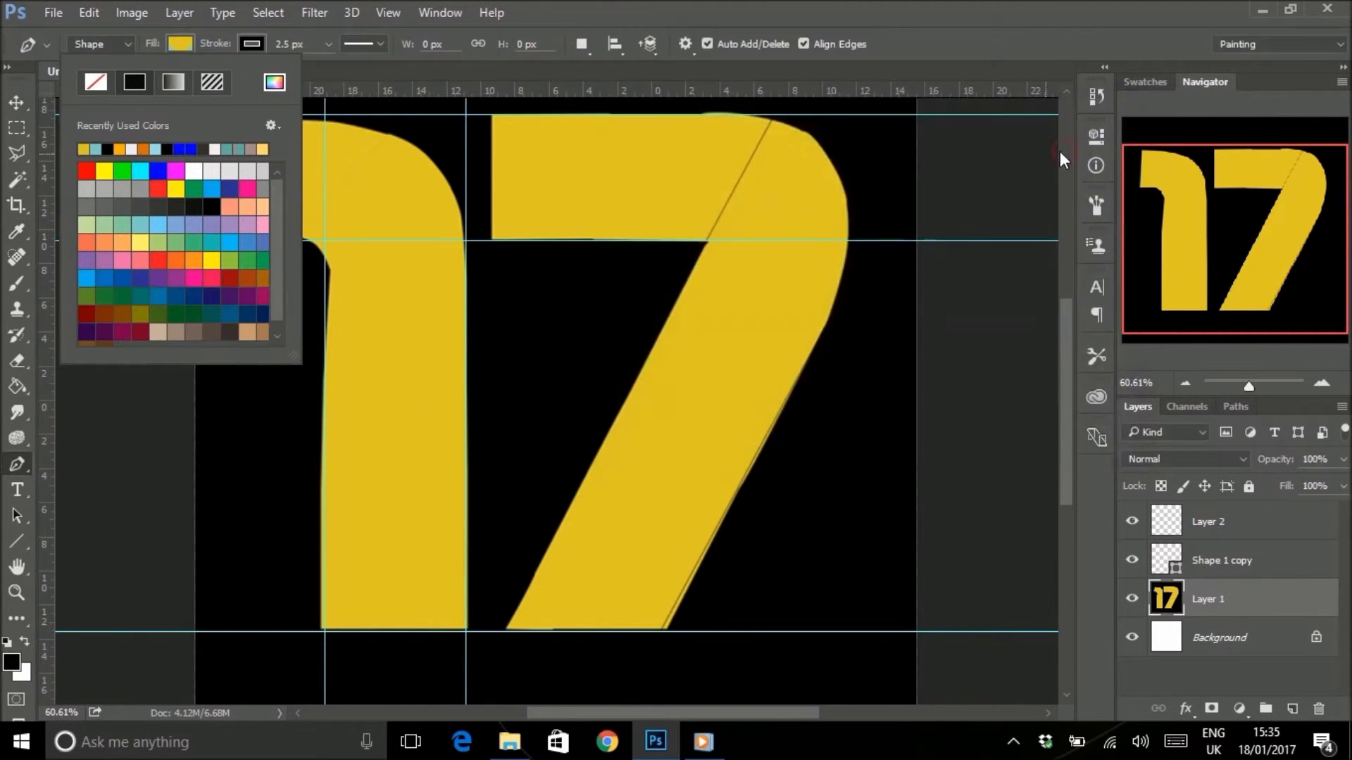
left_click(171, 43)
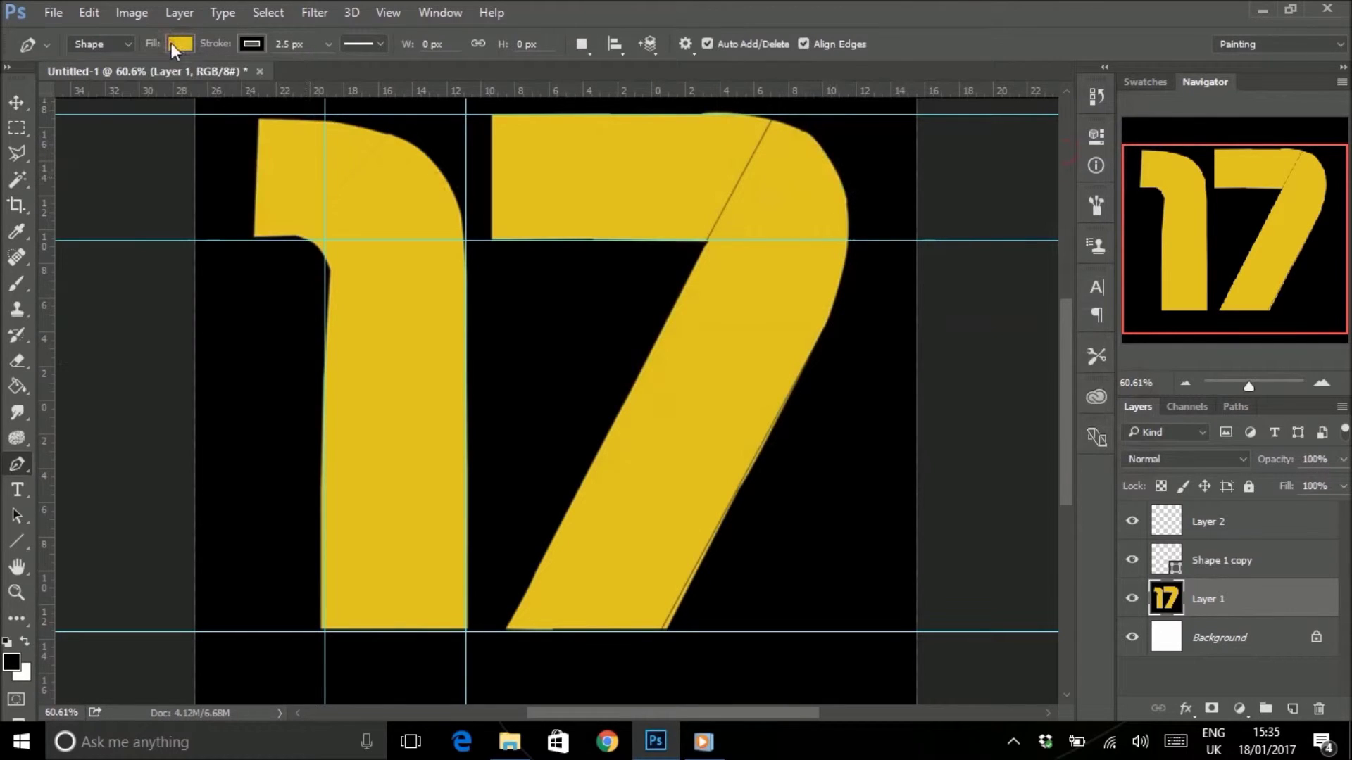
Lower the 17 reference layer's opacity to 45% and select the empty Layer 2 for drawing.
left_click(1244, 522)
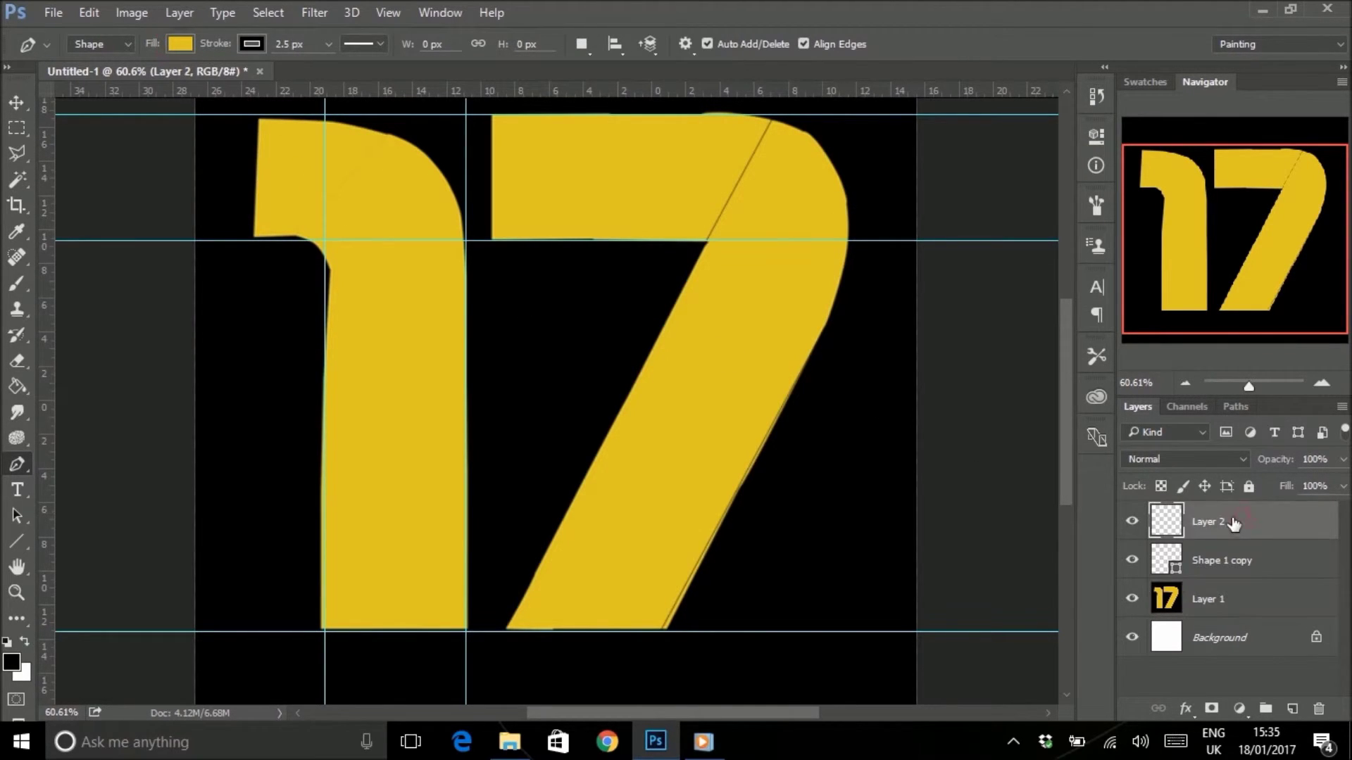
left_click(1223, 608)
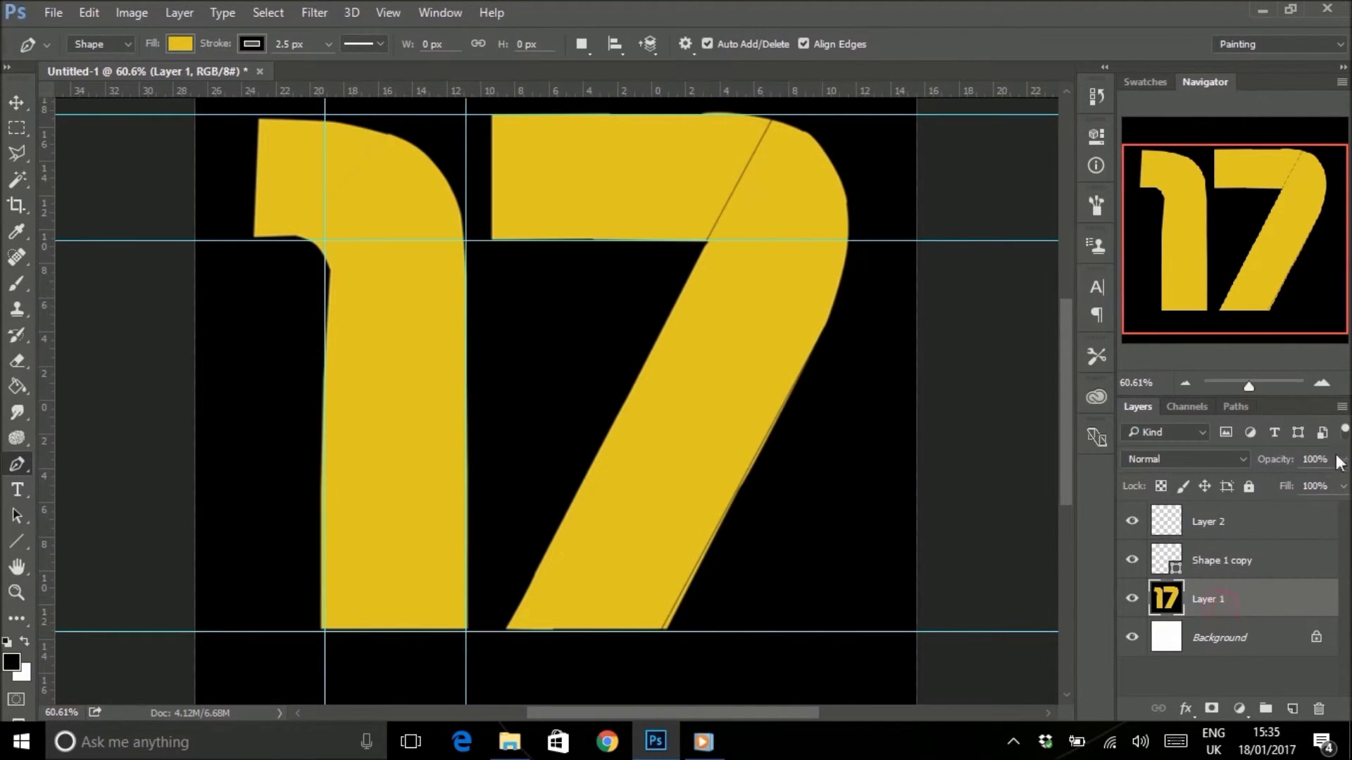
left_click(1343, 459)
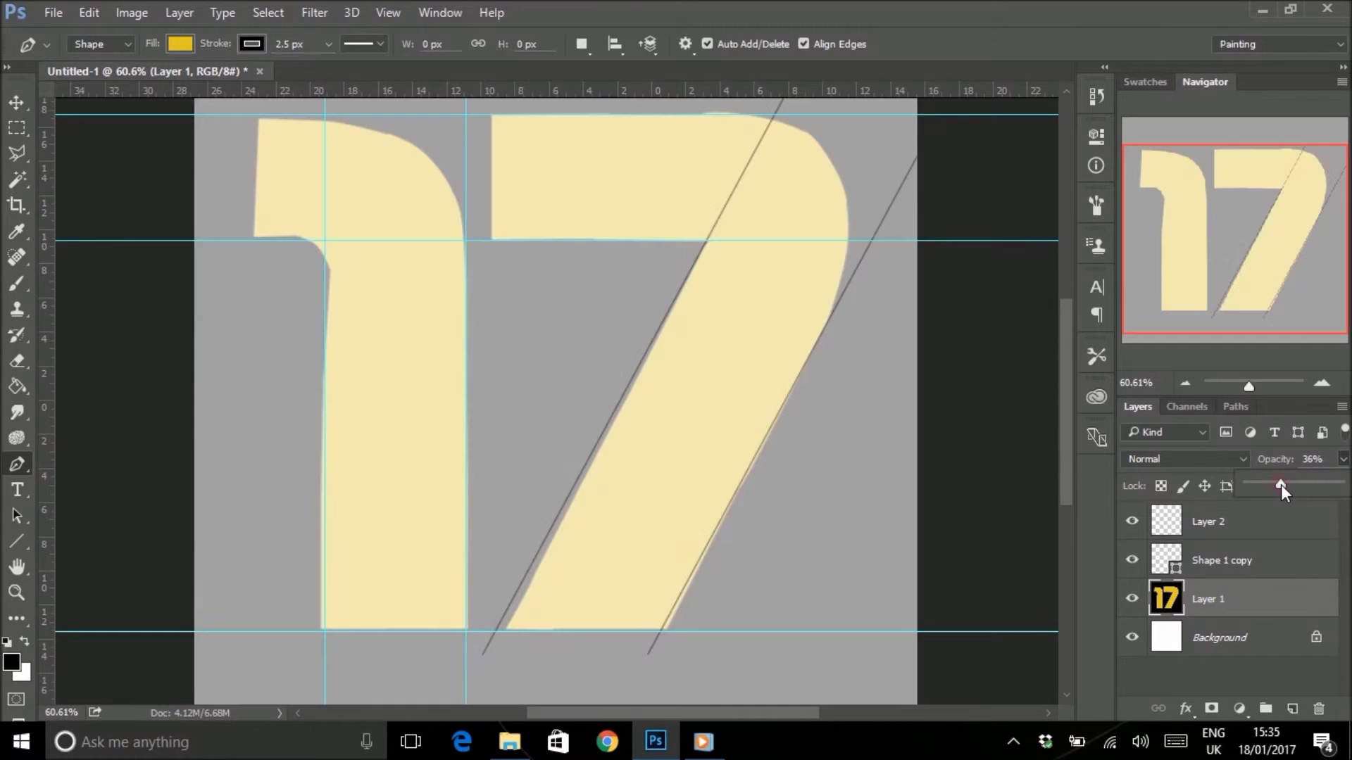
left_click_drag(1281, 484, 1287, 483)
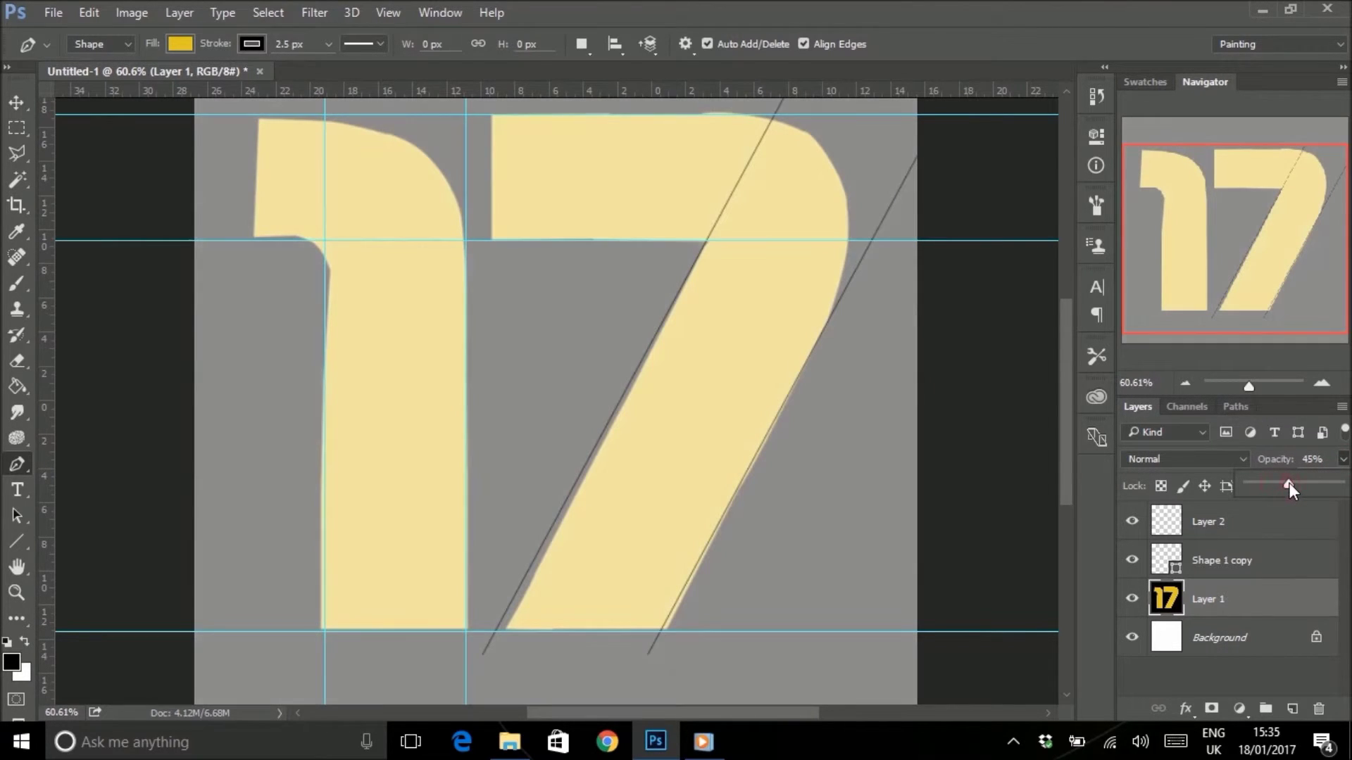
left_click(1244, 523)
left_click(1220, 523)
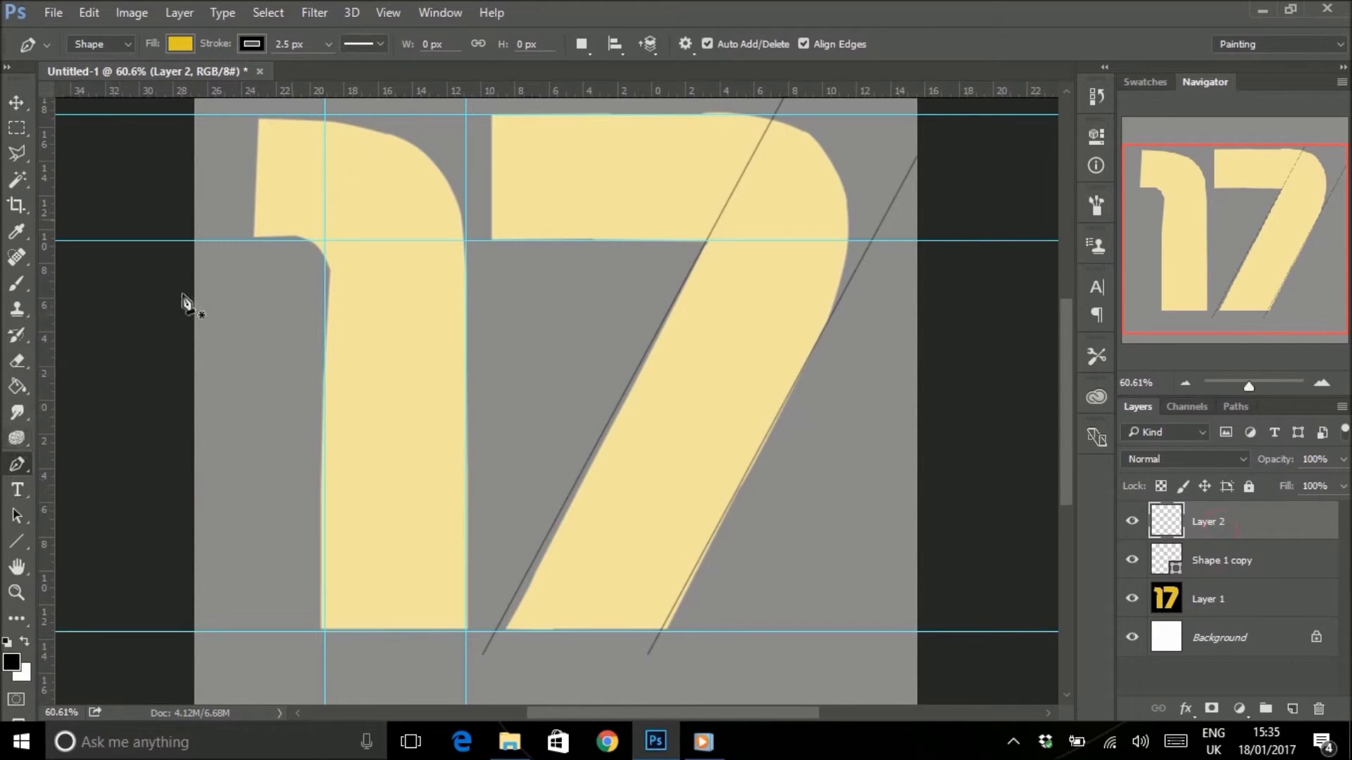
Start a Pen tool shape by drawing the 1's left edge about 208 px tall between the two upper horizontal guides.
scroll(280, 354, "up", 1)
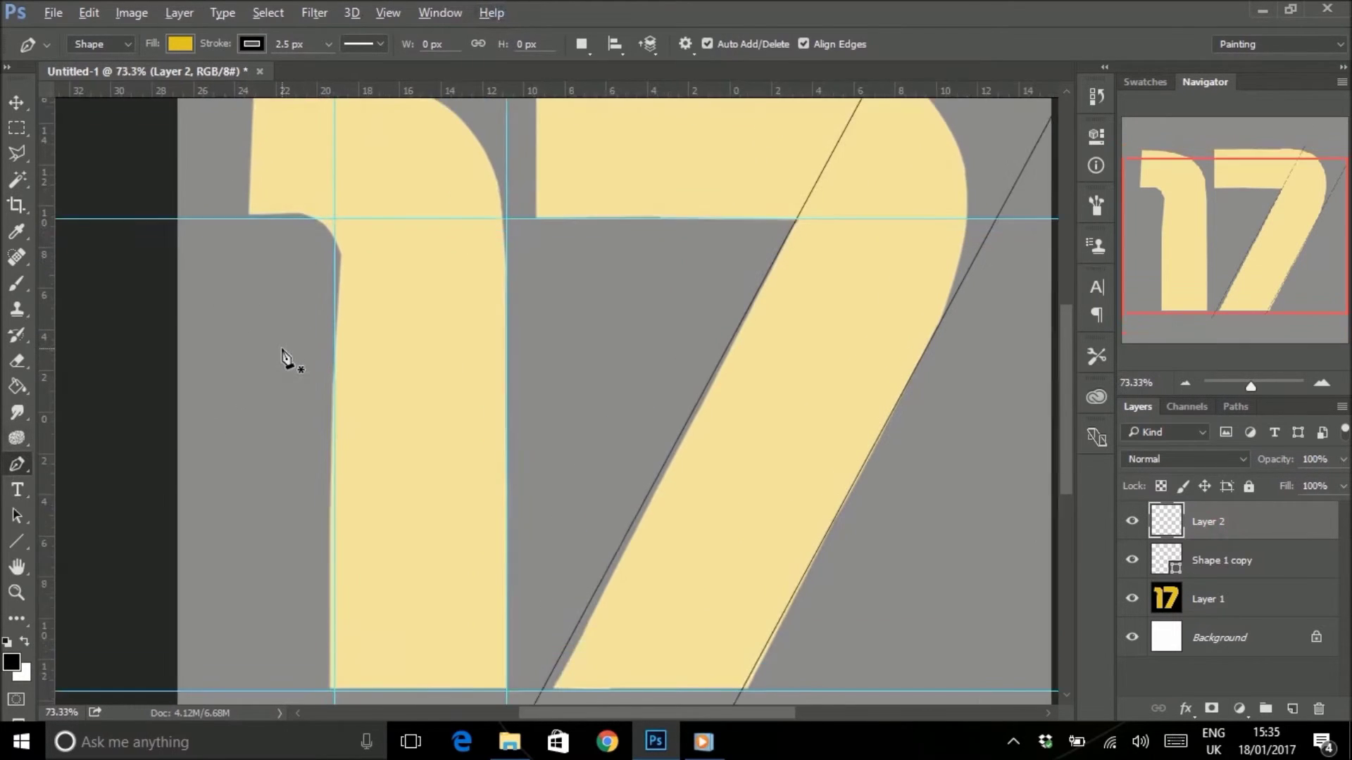
scroll(285, 361, "up", 2)
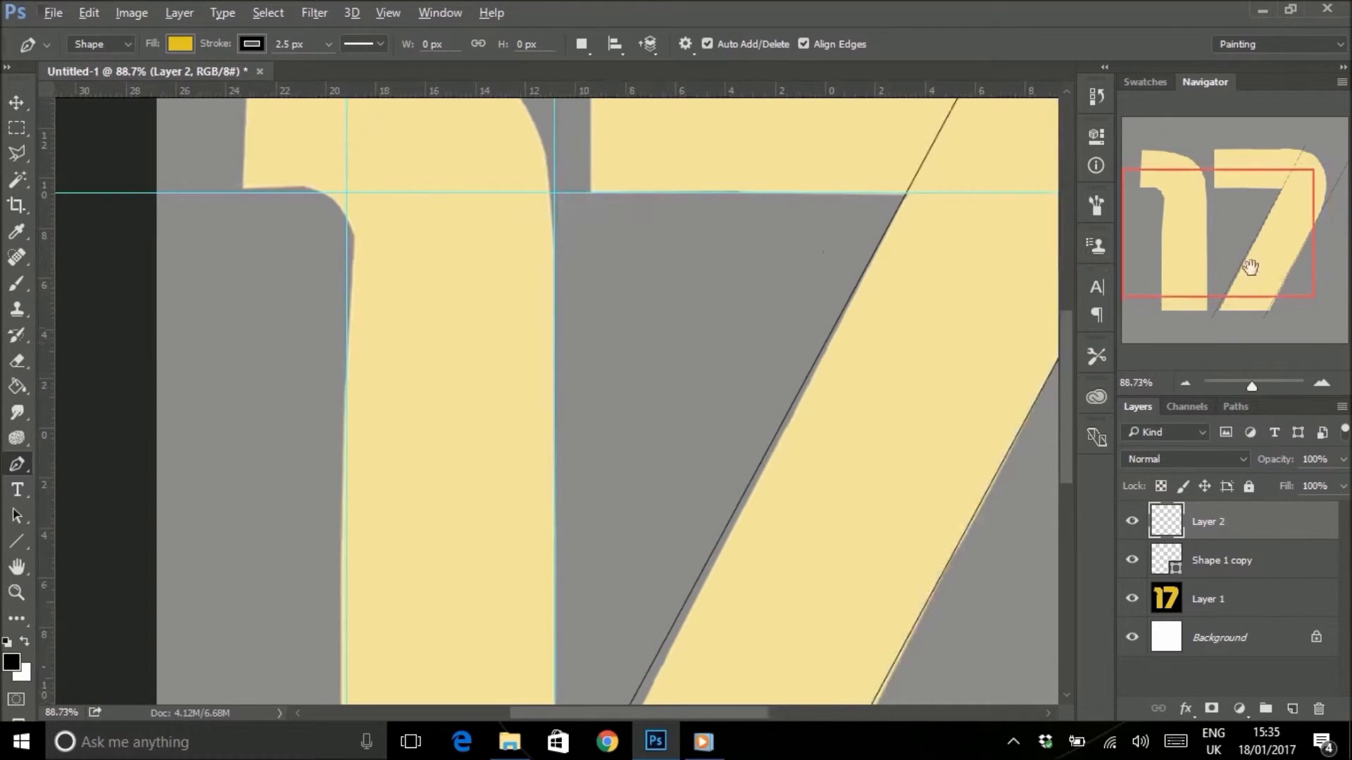
left_click_drag(1251, 267, 1262, 223)
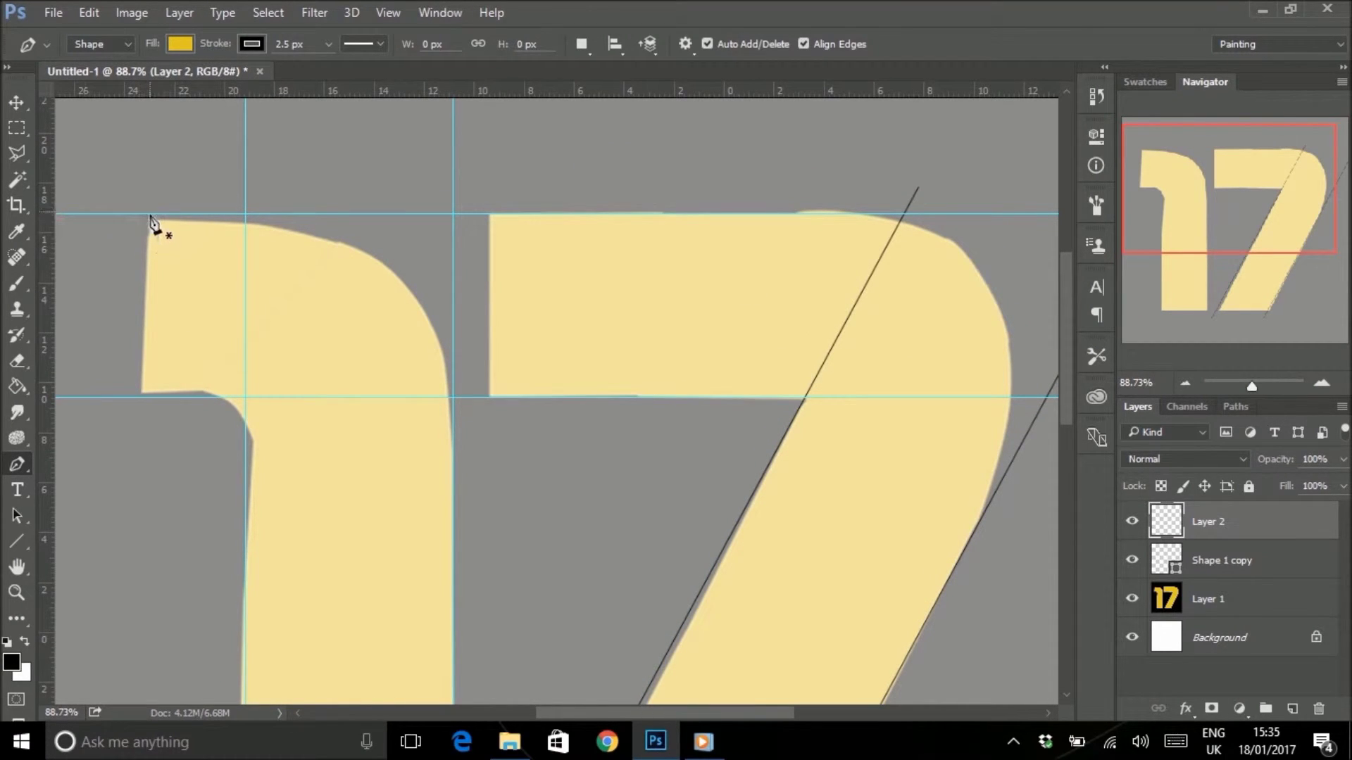
left_click(145, 216)
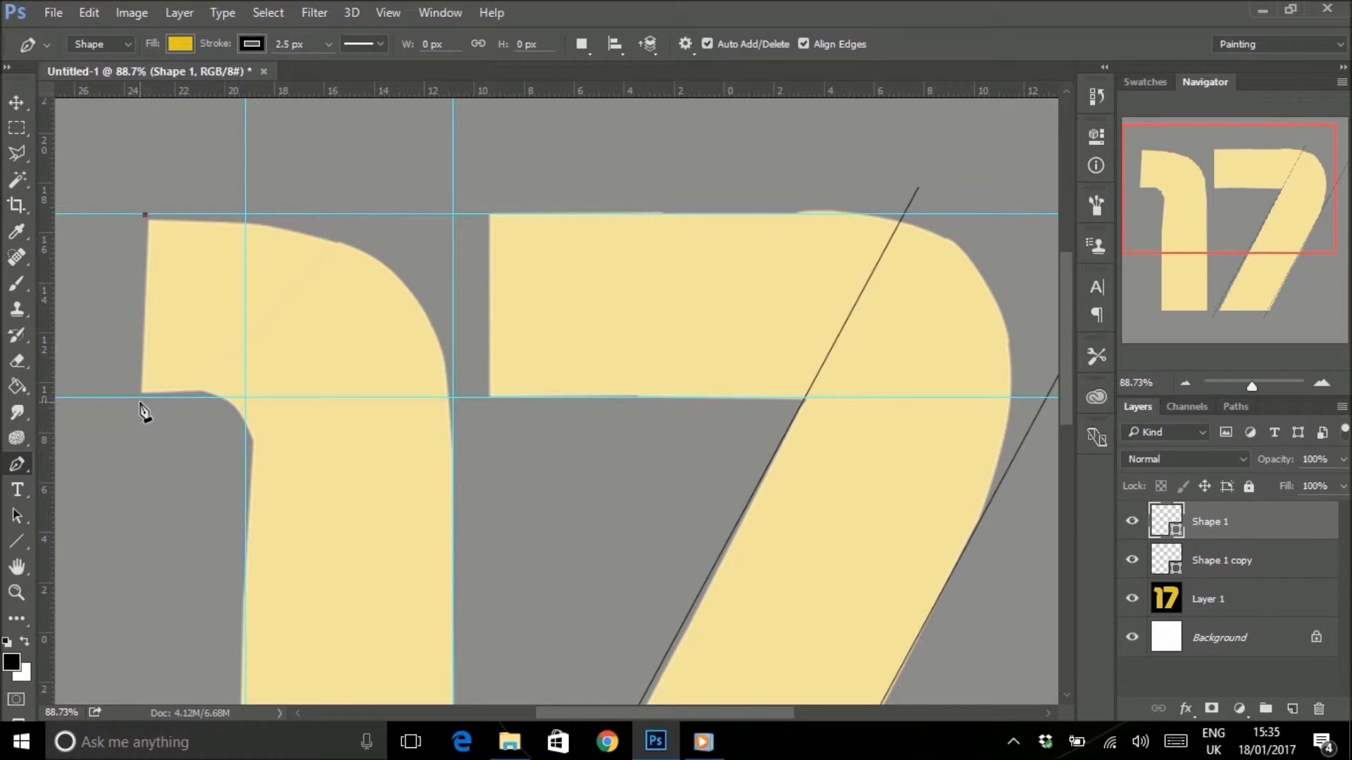
left_click(141, 395)
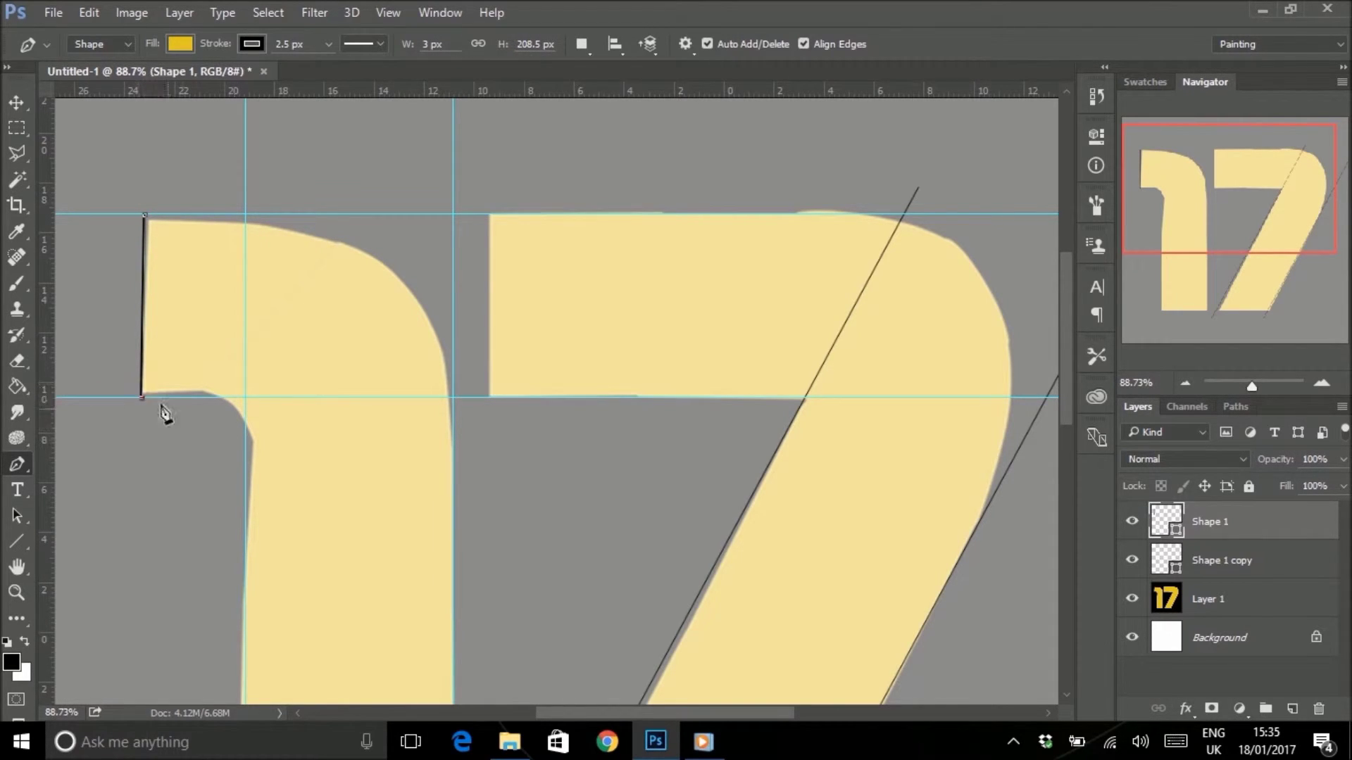
Extend the path into a rough closed polygon about 484 by 439 px around the top of the 1.
left_click(206, 424)
left_click(333, 516)
left_click(522, 447)
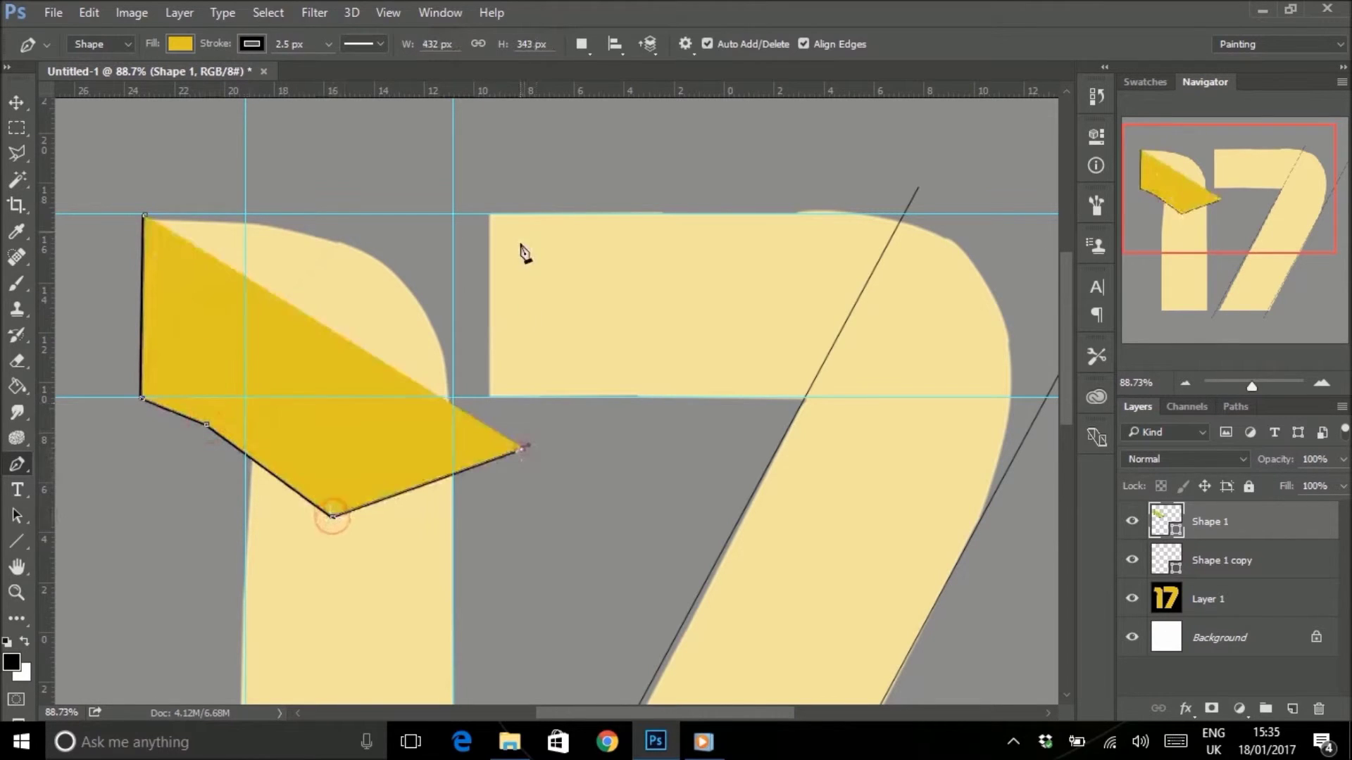
left_click(521, 231)
left_click(395, 130)
left_click(195, 133)
left_click(98, 152)
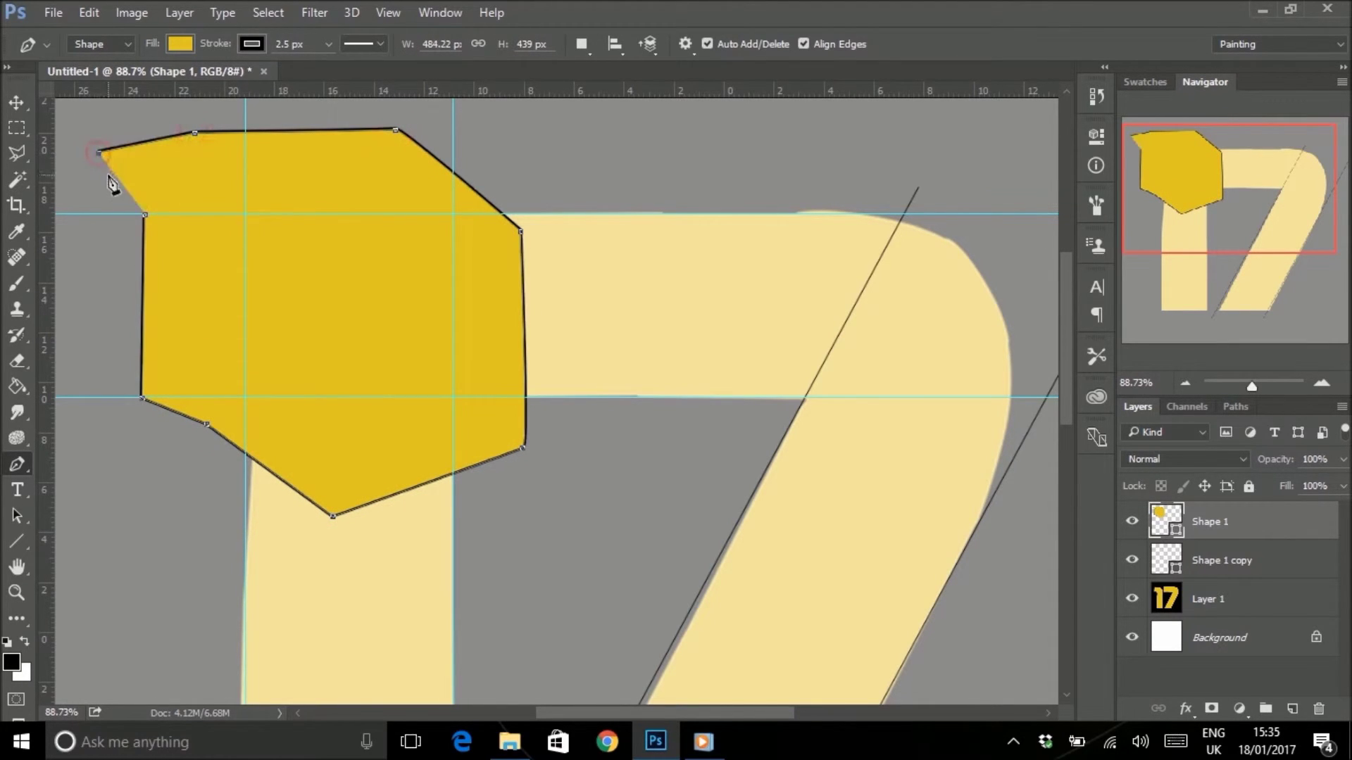
left_click(145, 214)
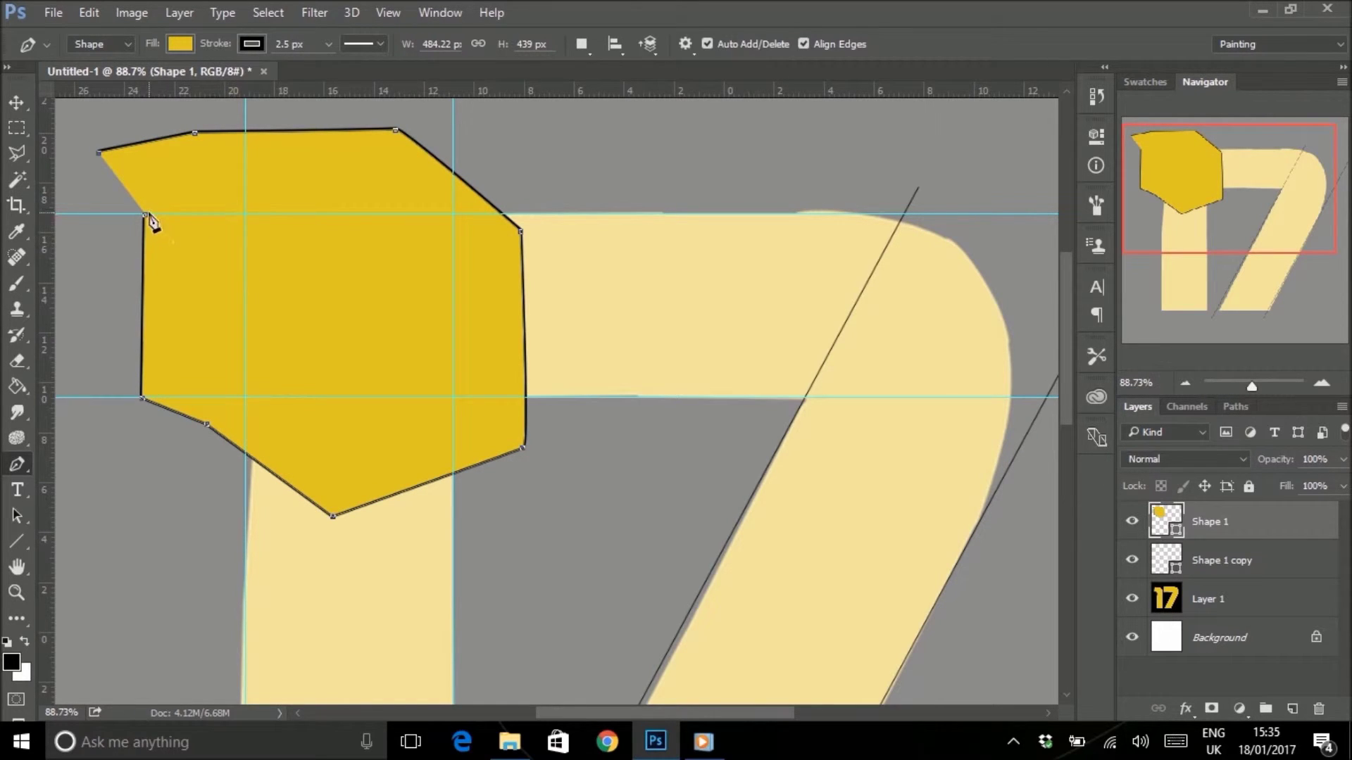
Pull the polygon's upper corner point inward and convert its upper-right corner into a smooth curve.
left_click(396, 130, "ctrl")
left_click_drag(398, 135, 255, 295)
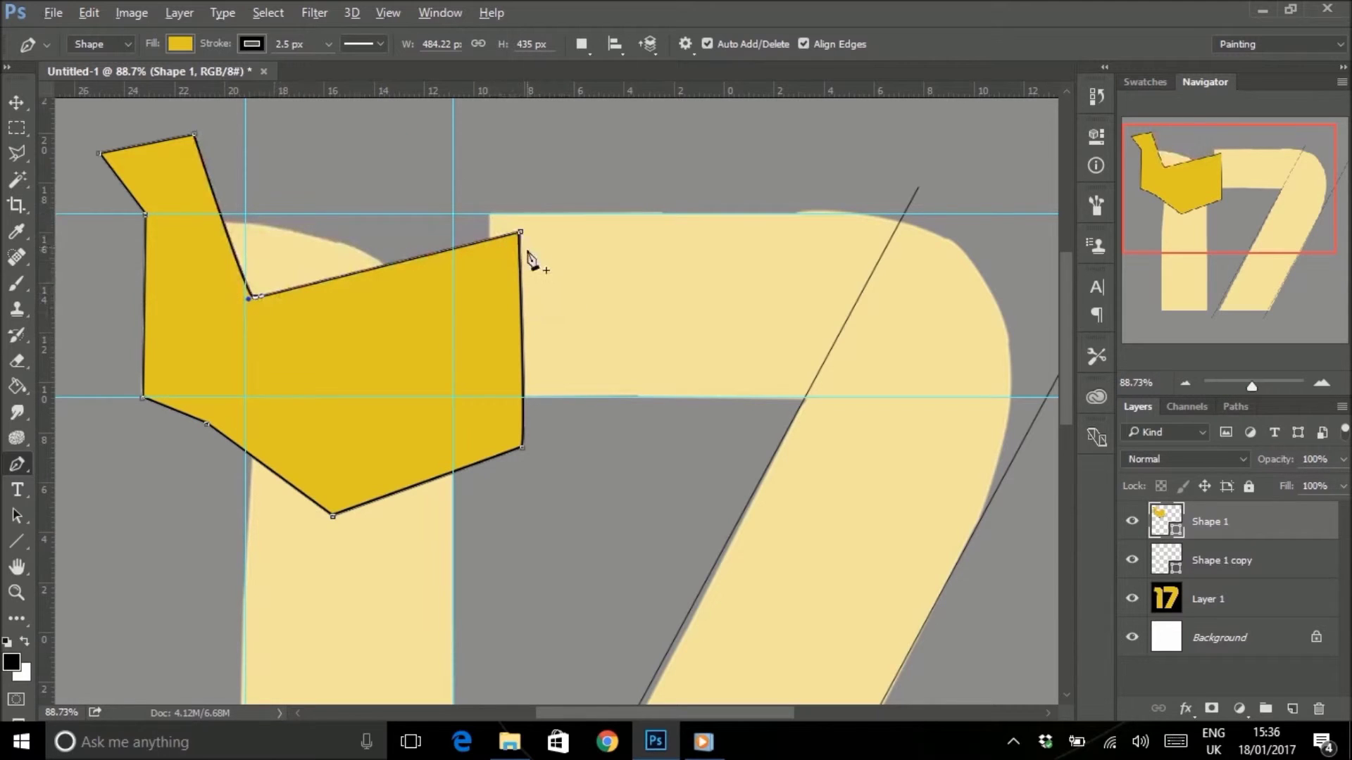
left_click_drag(520, 233, 385, 145)
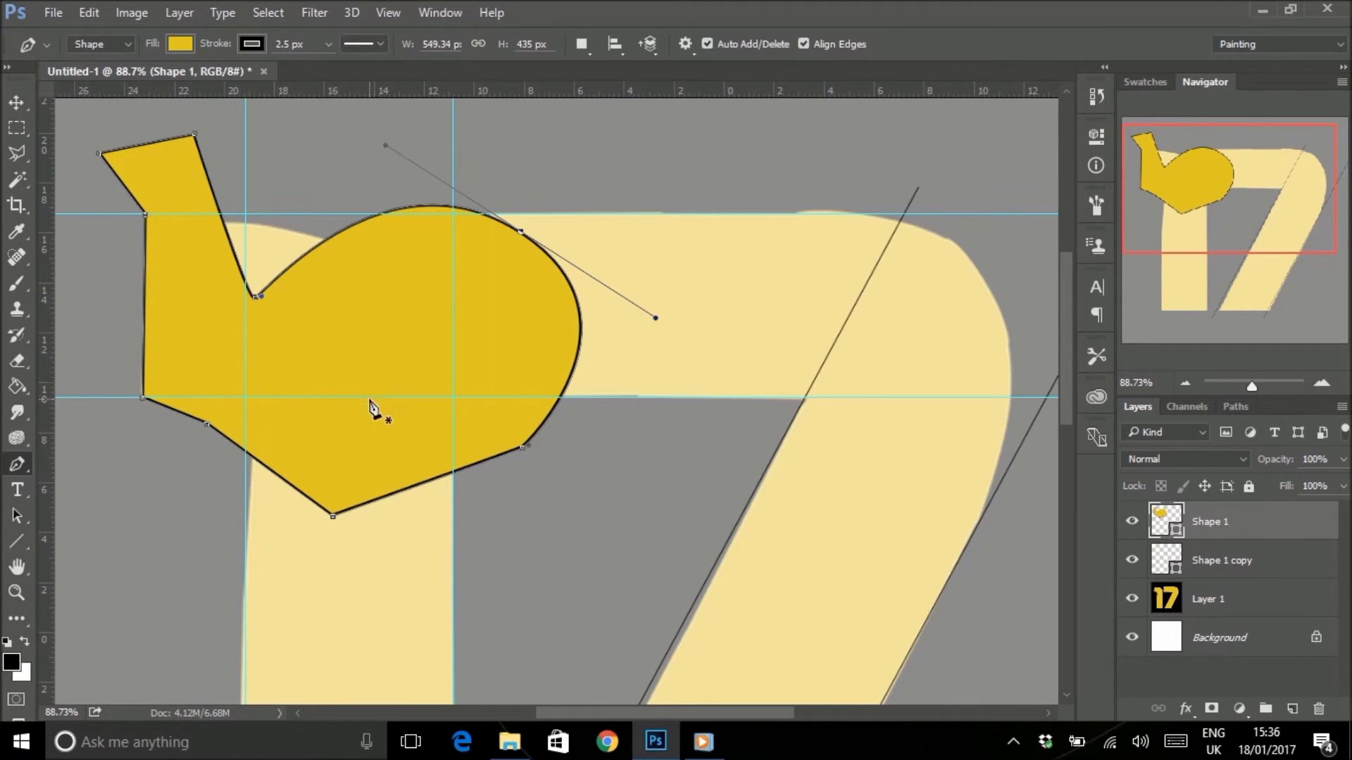
Undo the point edits and the rough polygon's extra points, back to the 1's left edge line.
key("ctrl+alt+z")
key("ctrl+alt+z")
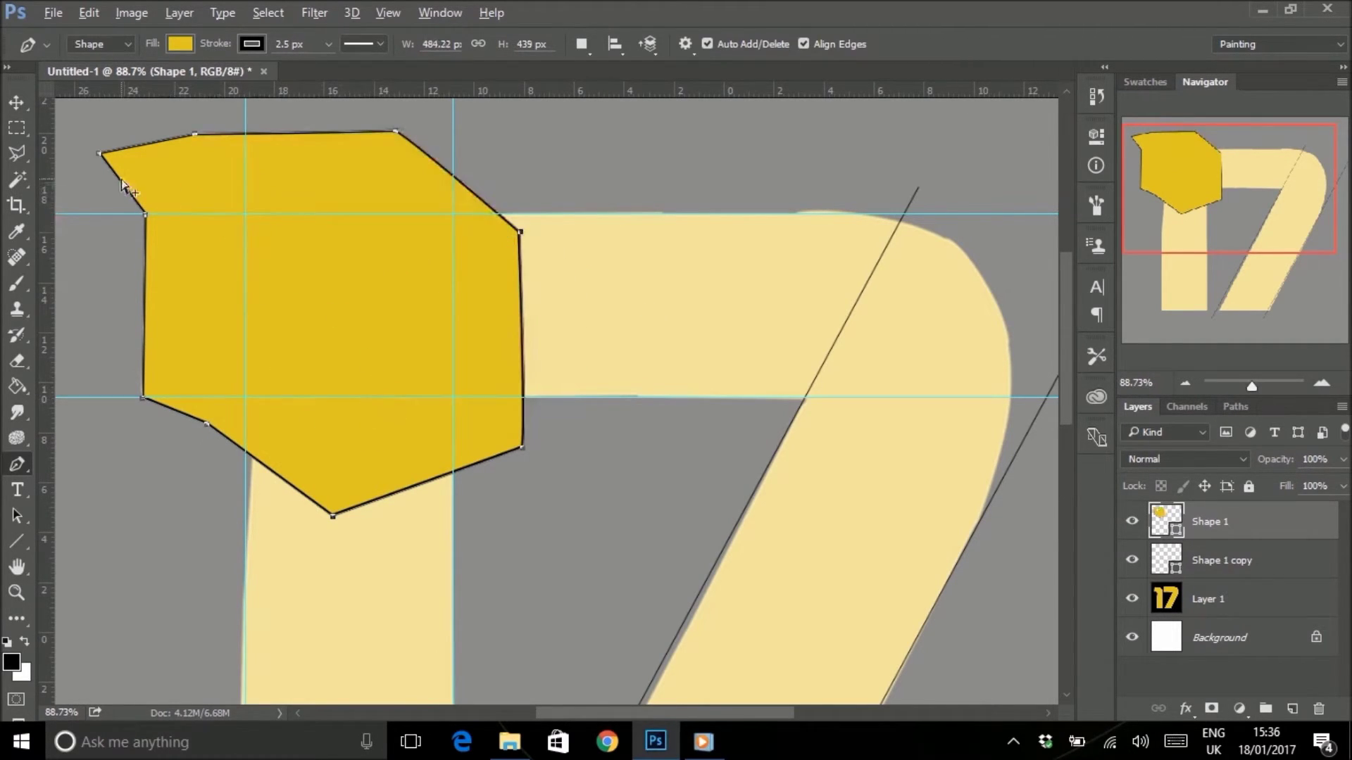
key("ctrl+alt+z")
key("ctrl+alt+z")
key("ctrl+alt+z")
key("ctrl+alt+z")
key("ctrl+alt+z")
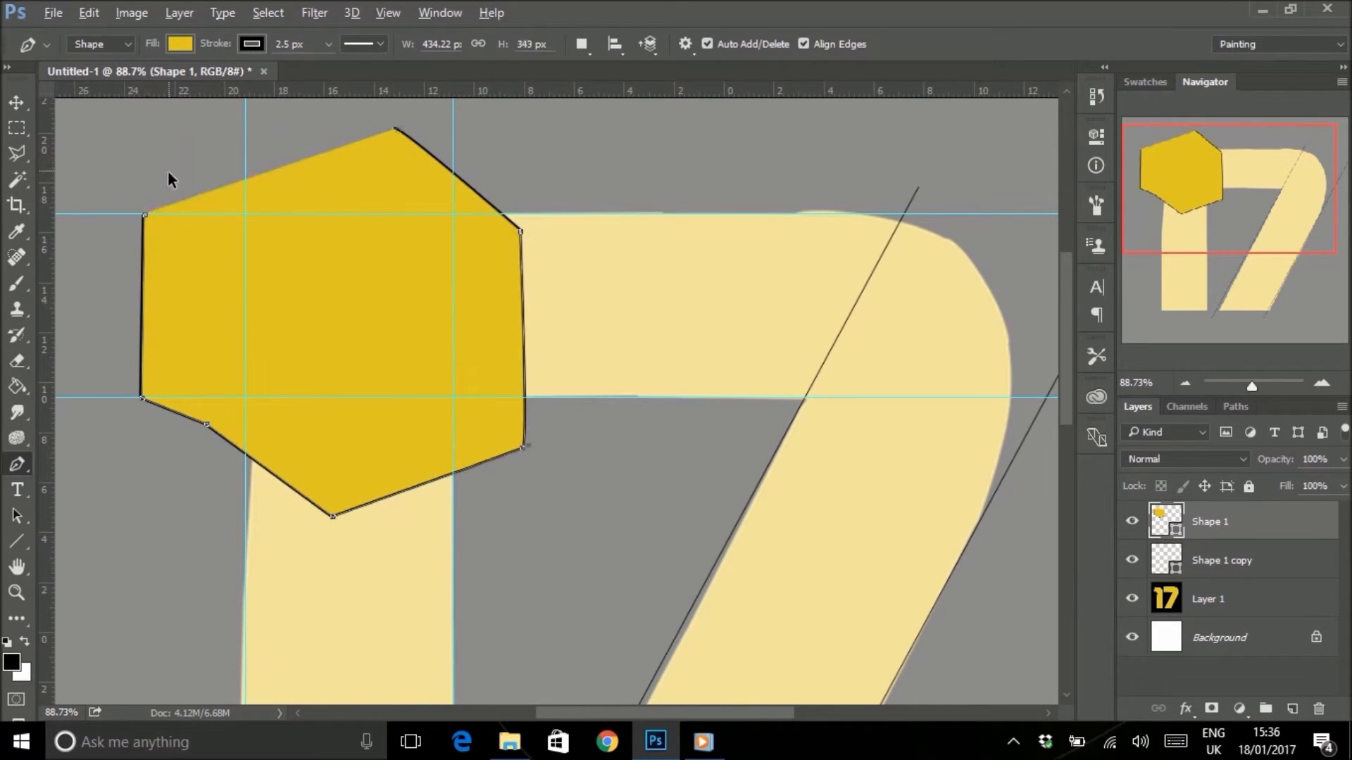
key("ctrl+alt+z")
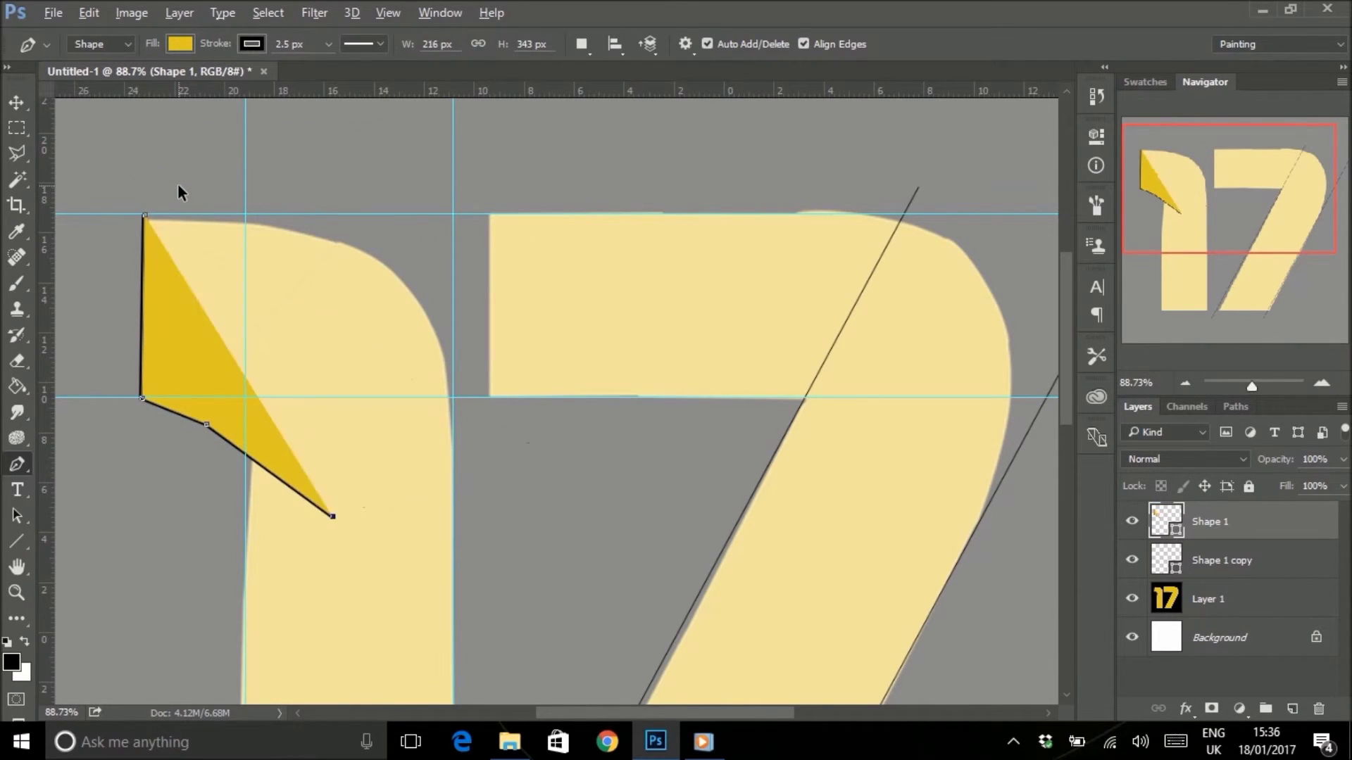
key("ctrl+alt+z")
key("ctrl+alt+z")
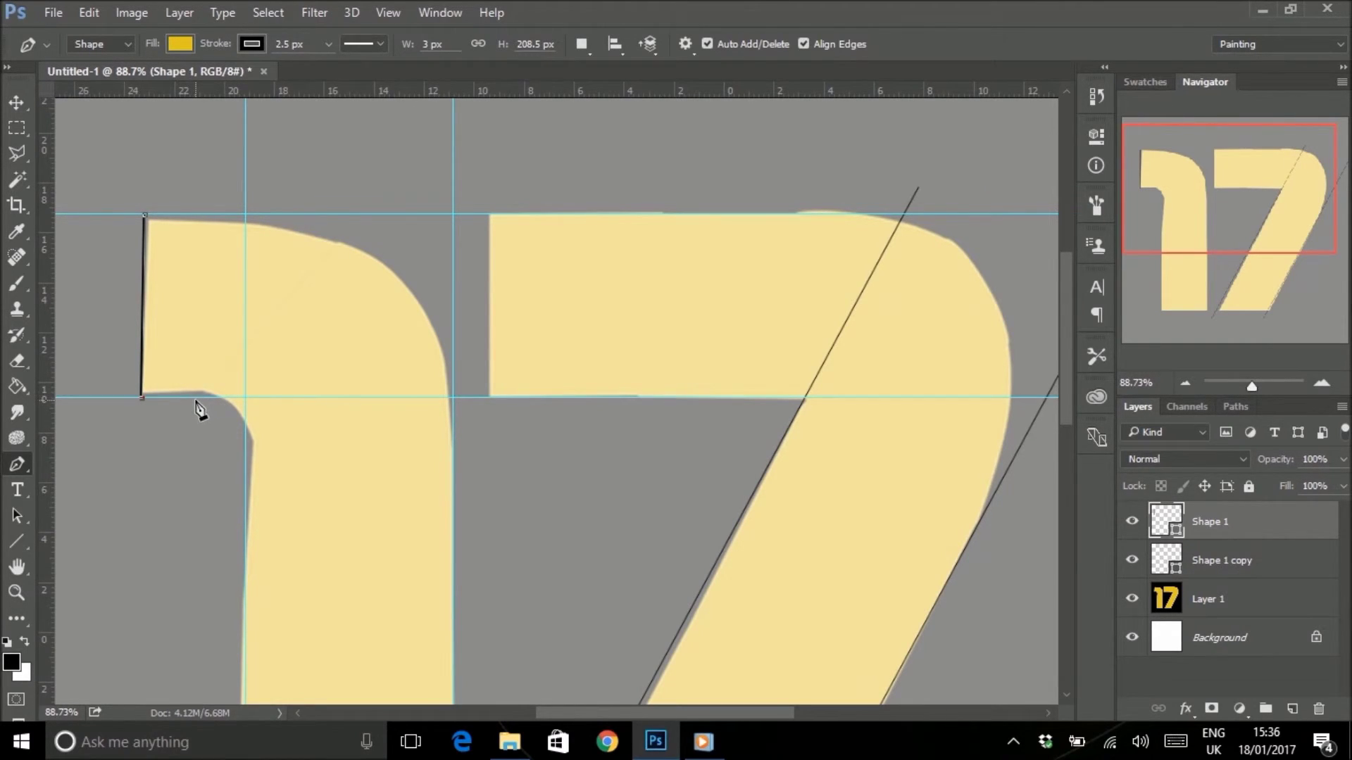
Close the path as a slanted four-sided segment about 96 px wide at the 1's left end and set its stroke width to 0.
left_click(195, 399)
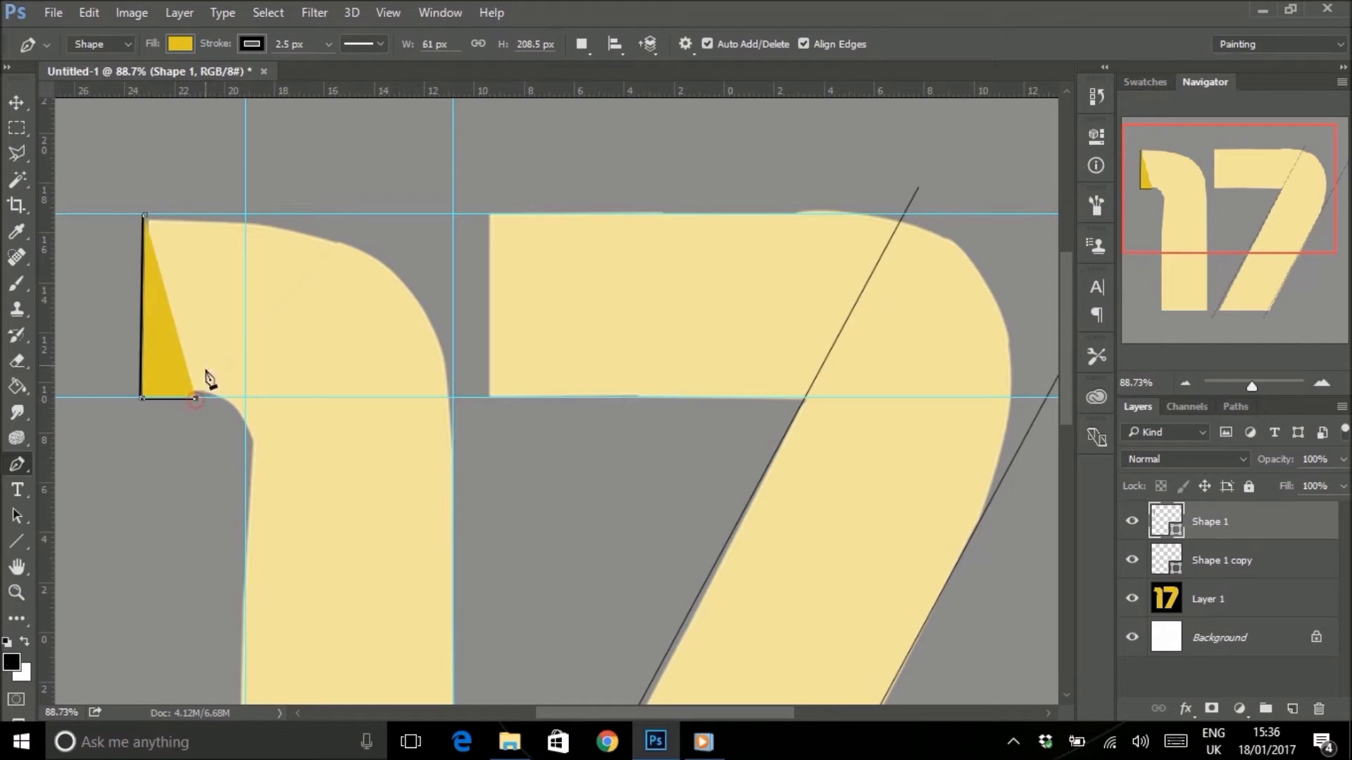
left_click(226, 216)
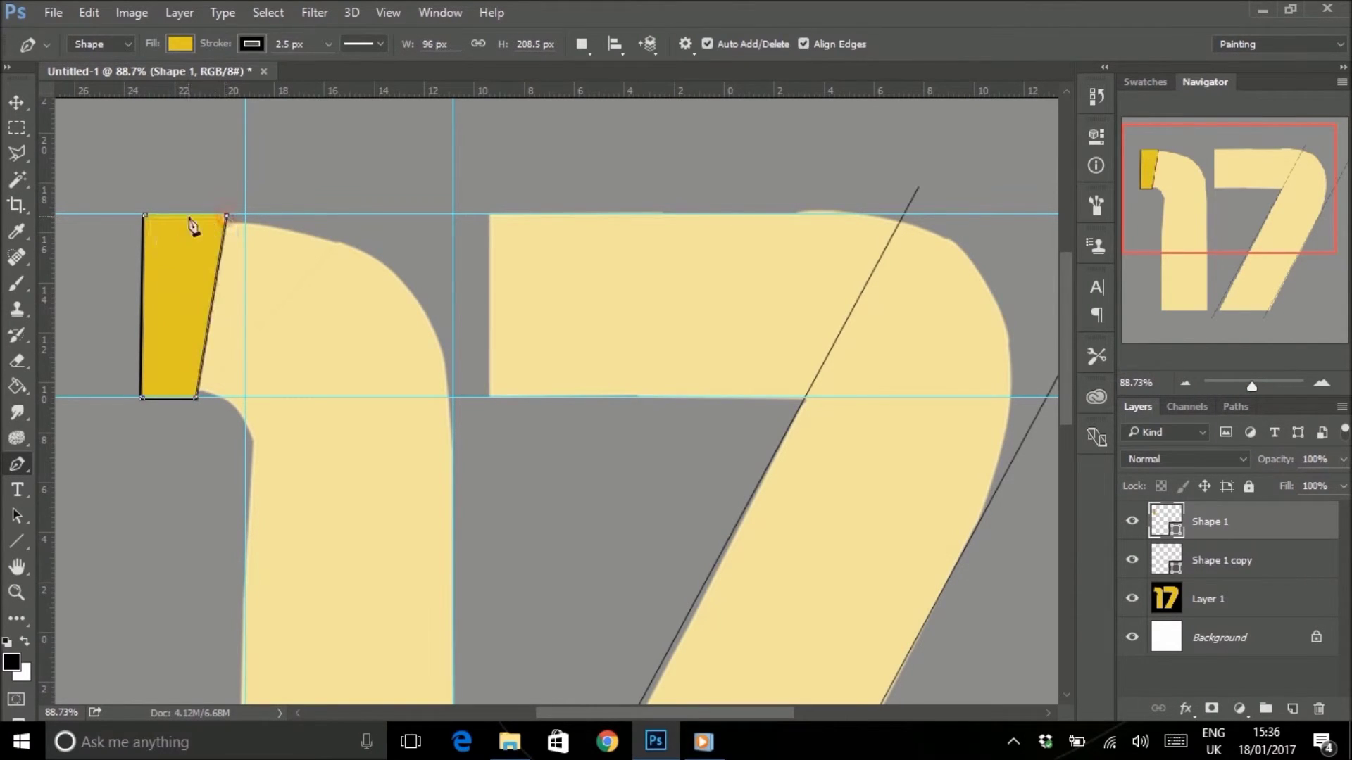
left_click(145, 216)
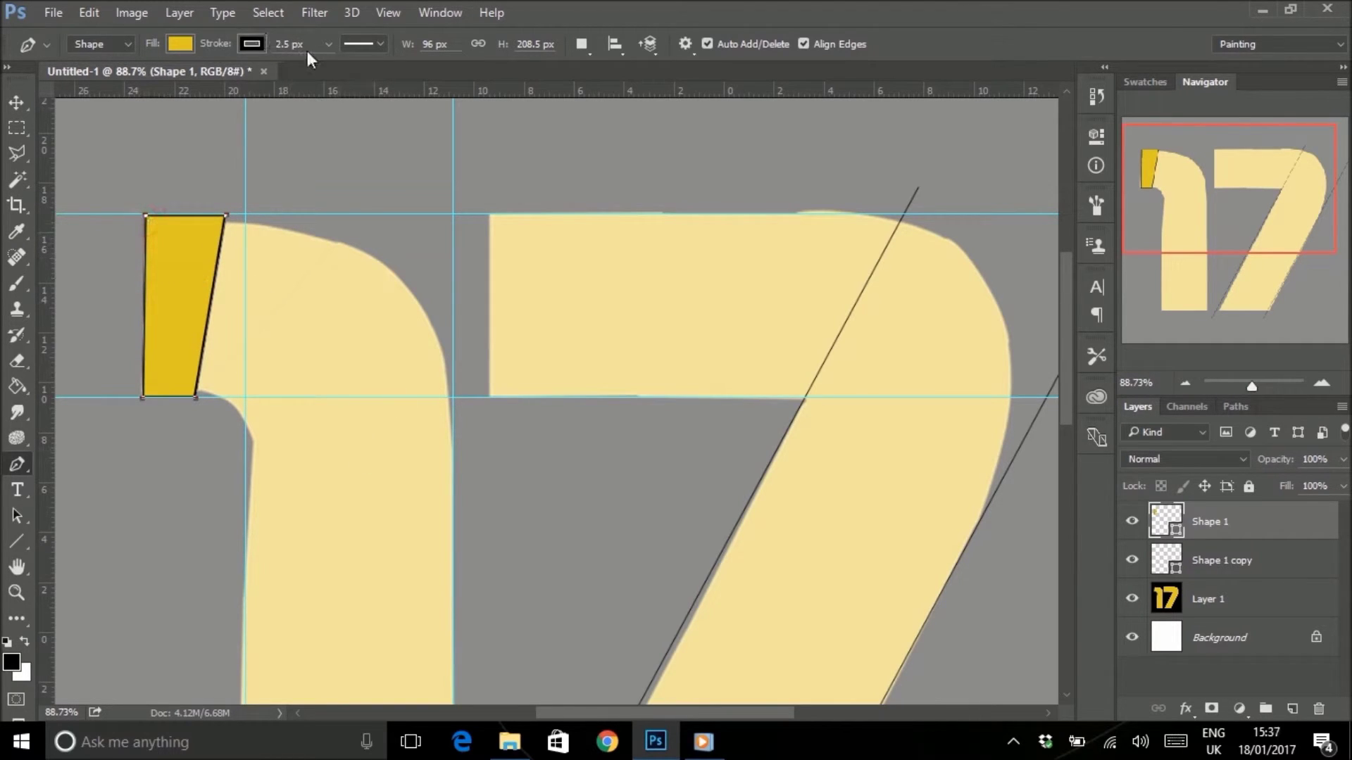
left_click(329, 45)
left_click_drag(324, 70, 281, 69)
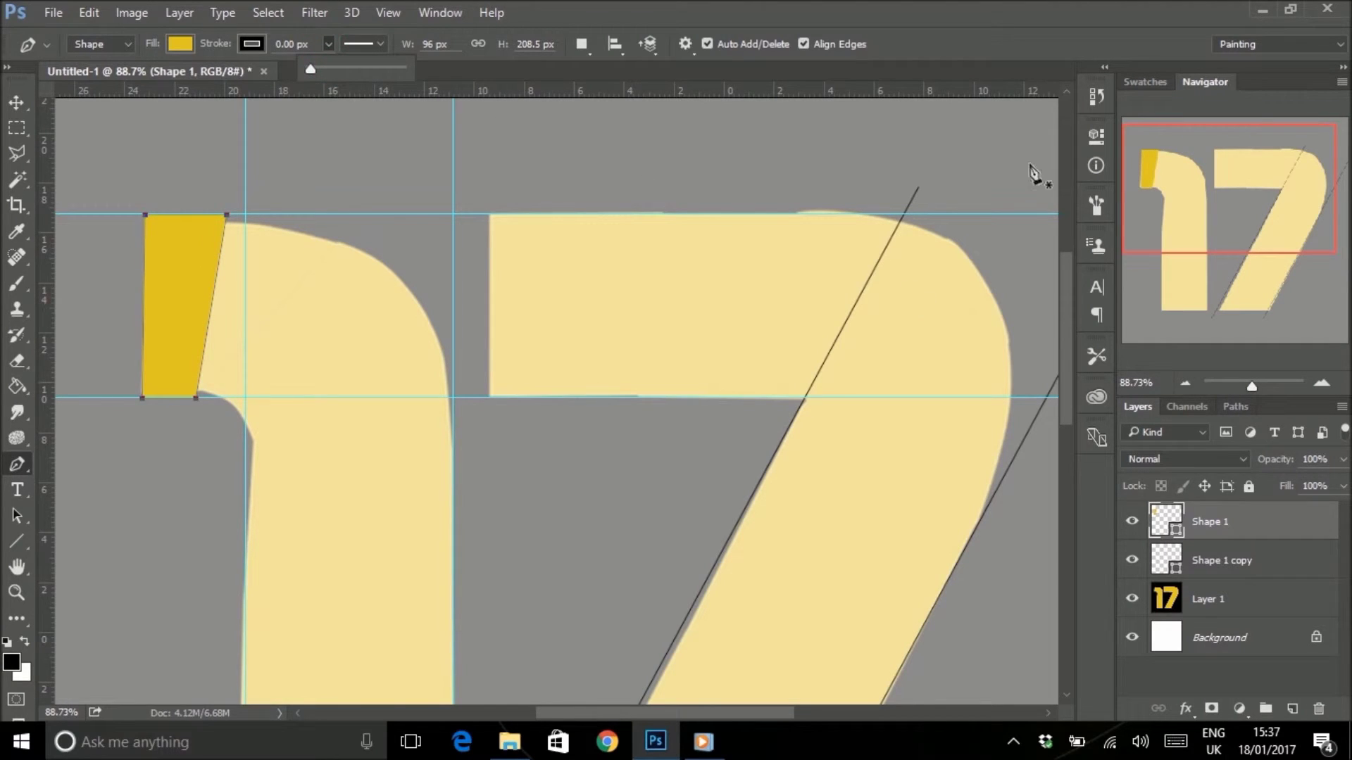
left_click(905, 45)
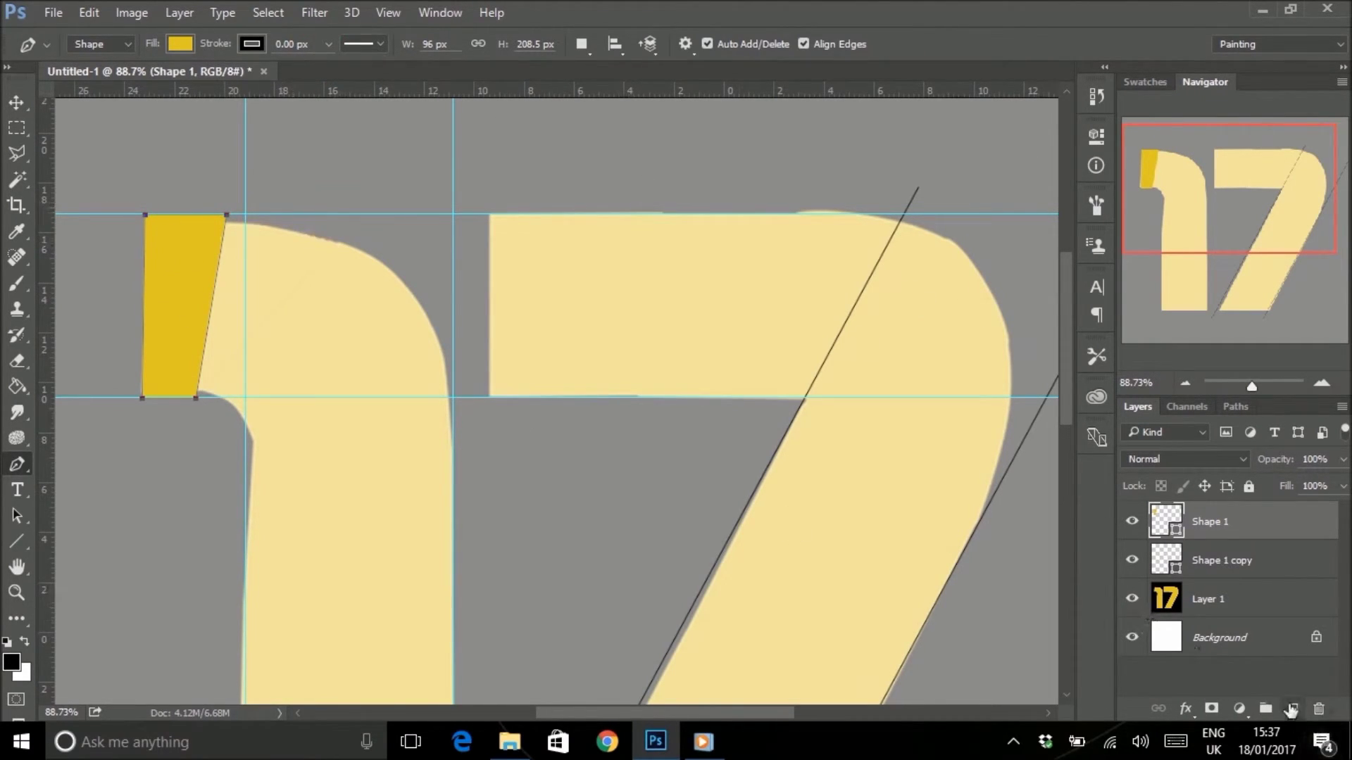
On a new layer, draw the second segment's slanted left edge beside the first with a thin gap, and its curved upper edge.
left_click(1291, 709)
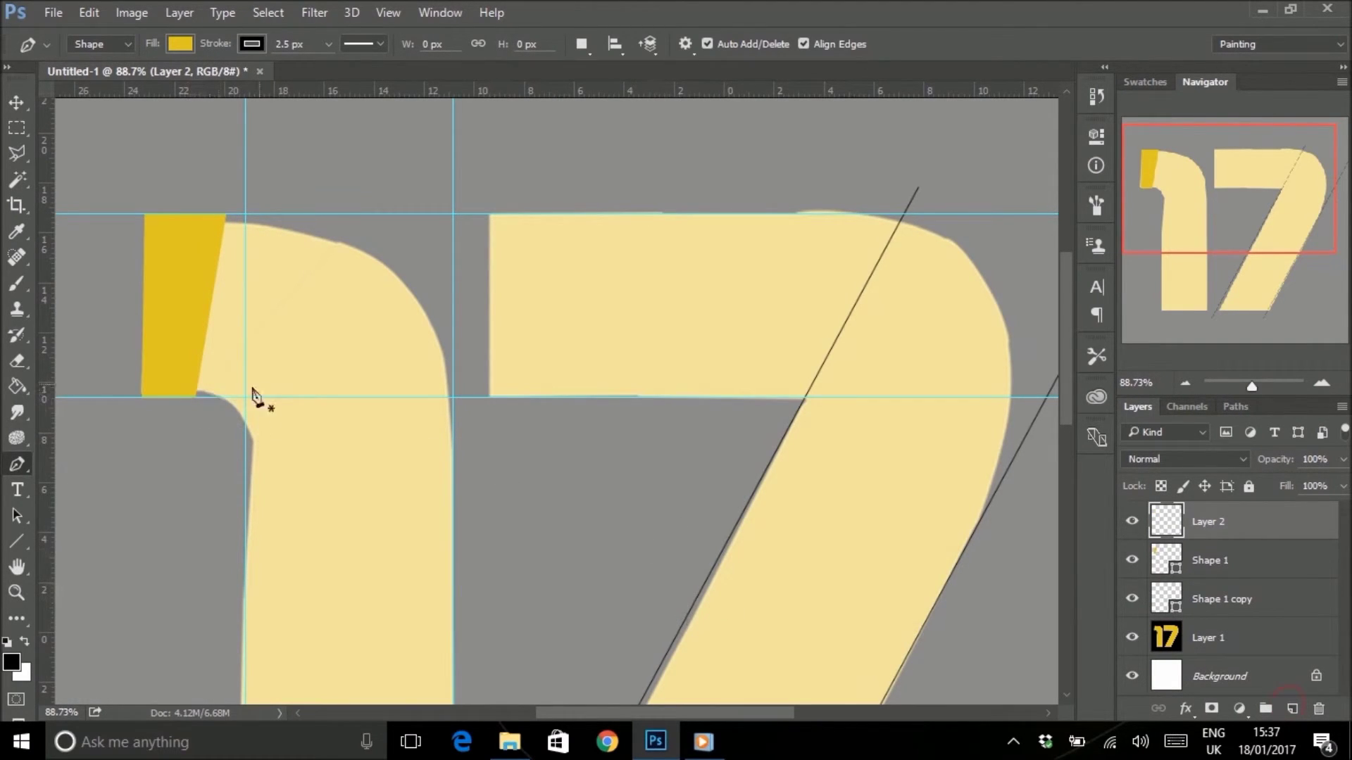
left_click(1322, 382)
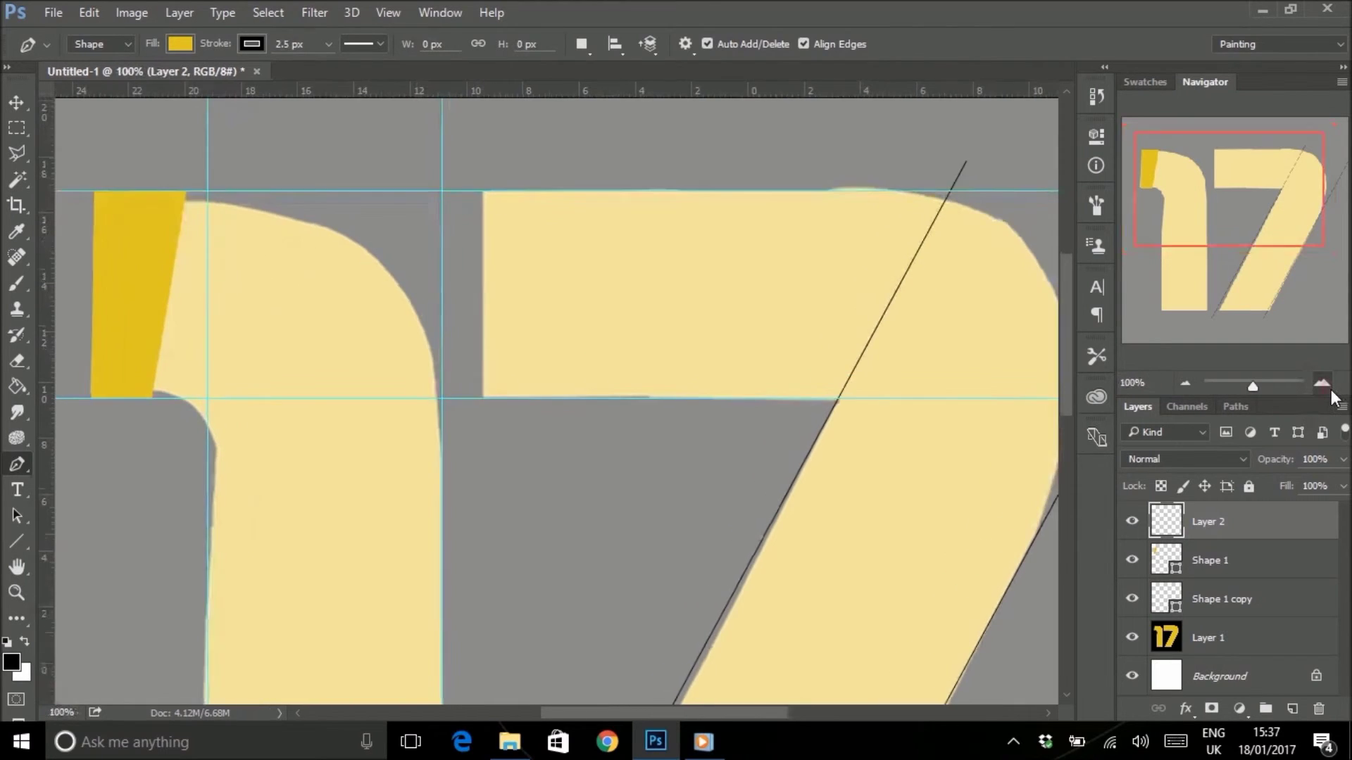
left_click(1322, 382)
left_click_drag(1220, 199, 1128, 179)
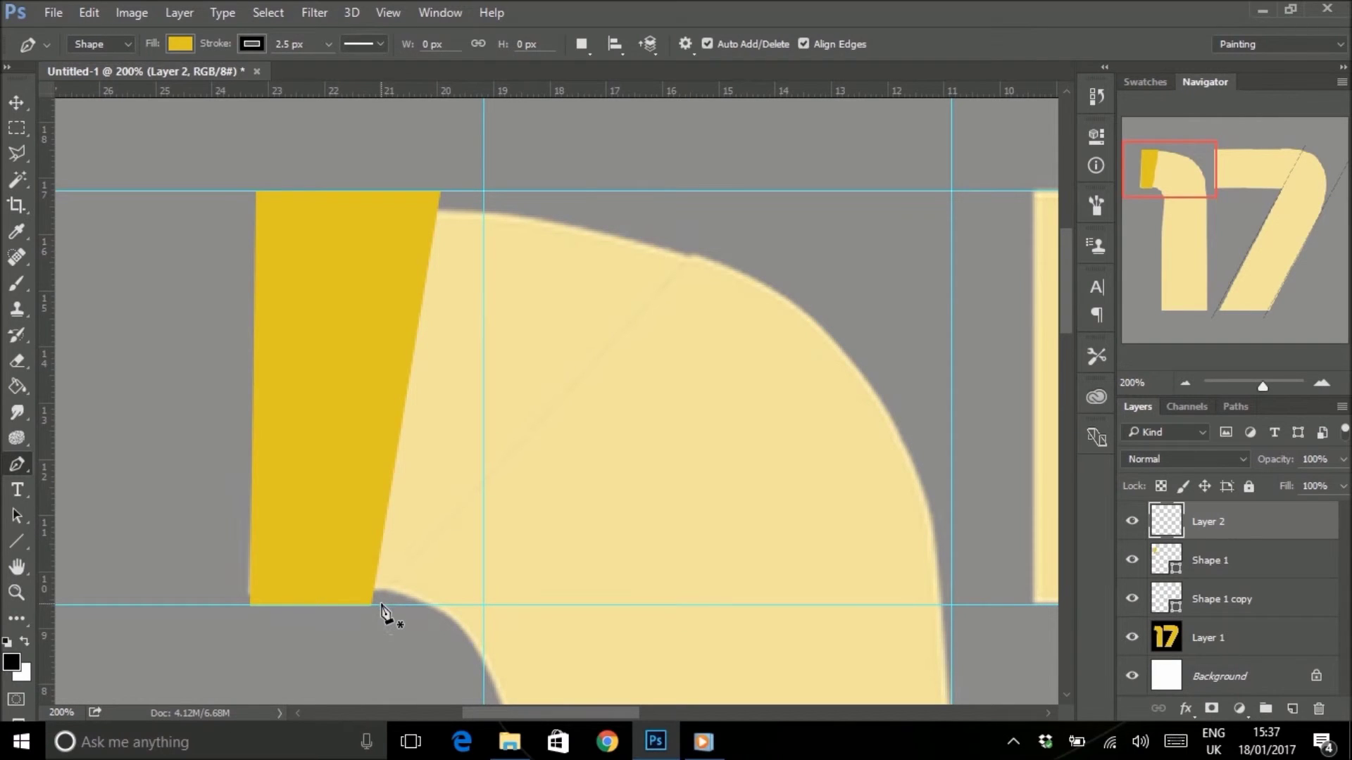
left_click(381, 606)
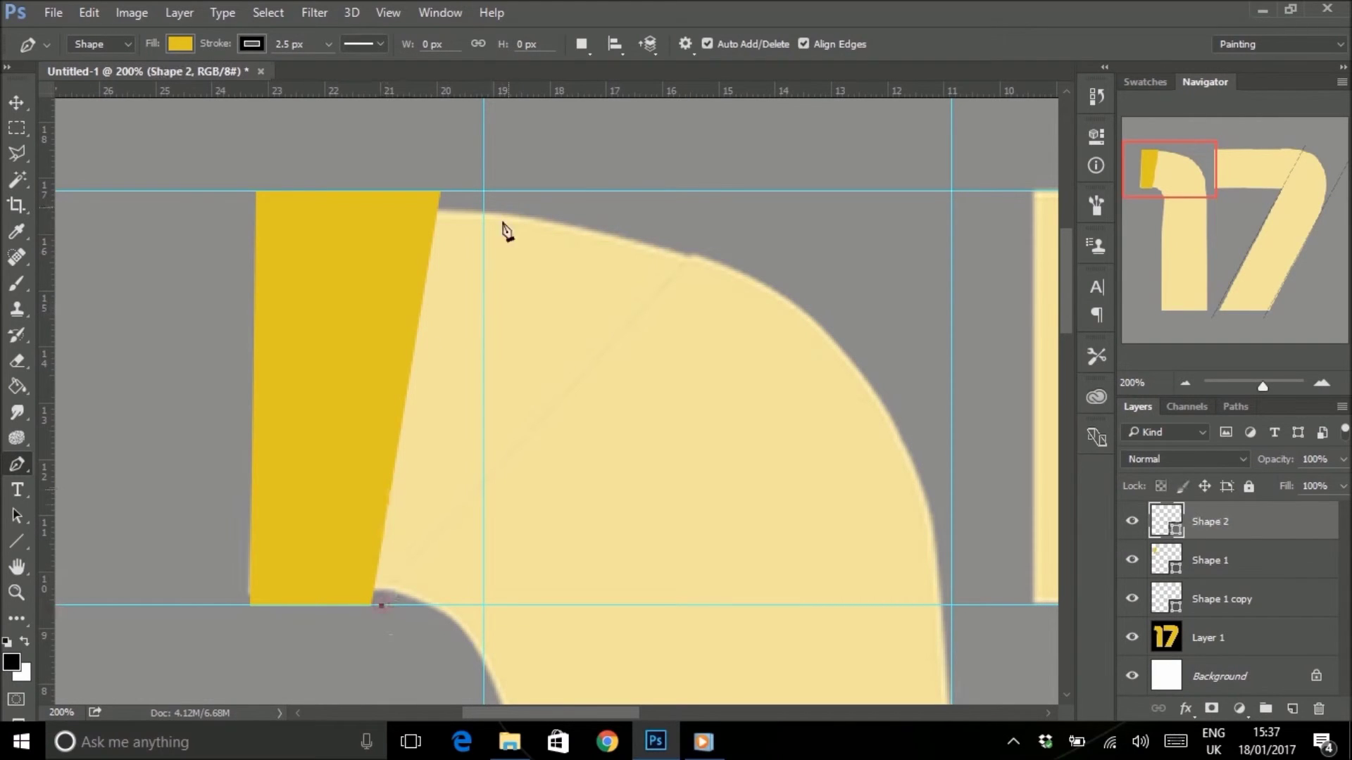
left_click(452, 192)
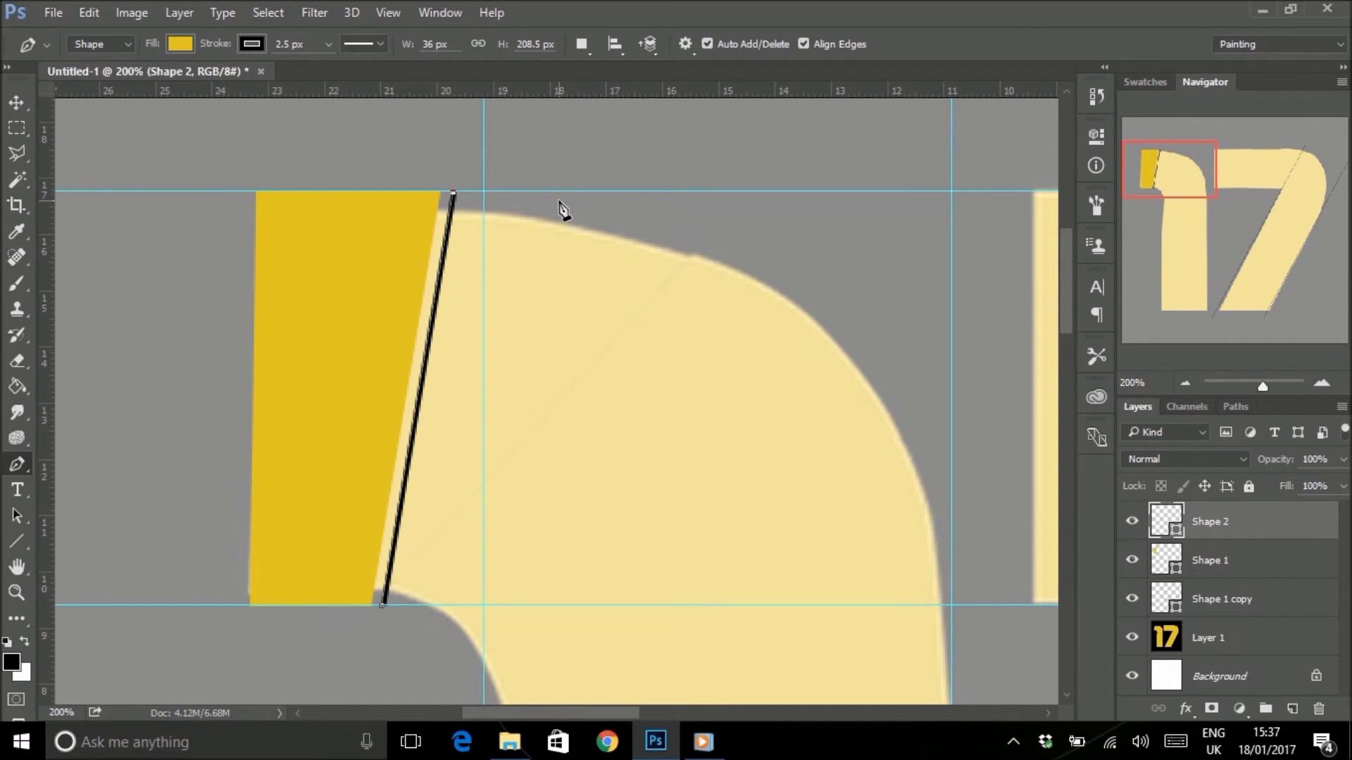
left_click_drag(612, 215, 613, 214)
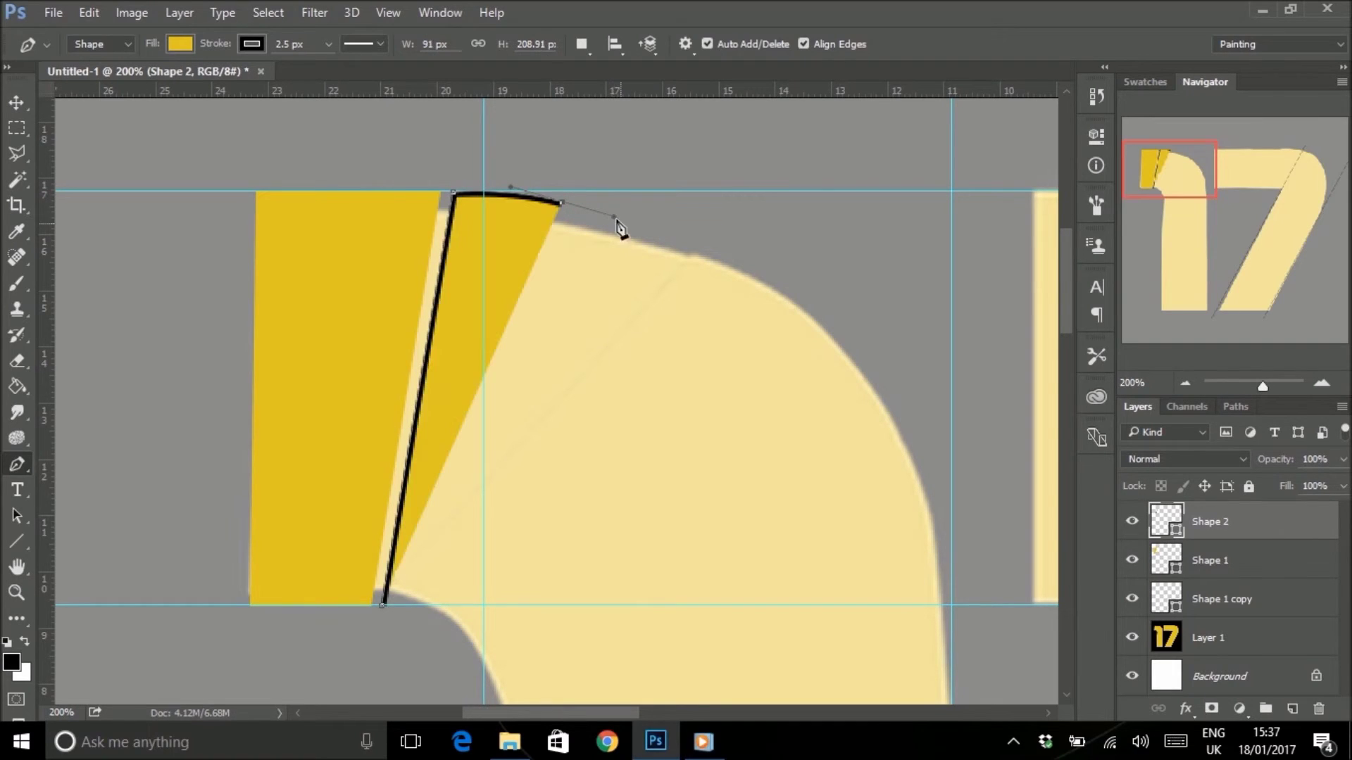
left_click(708, 251)
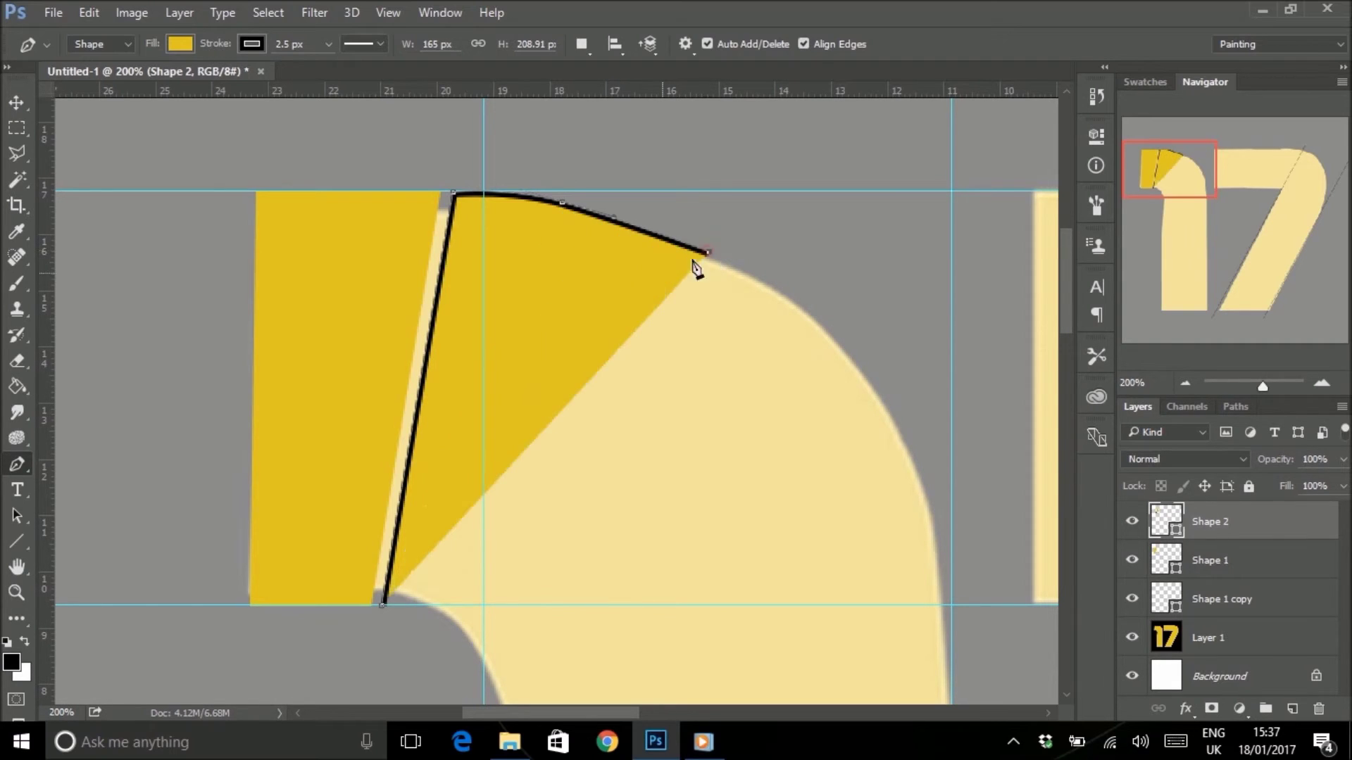
Close the second segment along the 1's inner curve, about 165 by 220 px, and set its stroke width to 0.
left_click(457, 629)
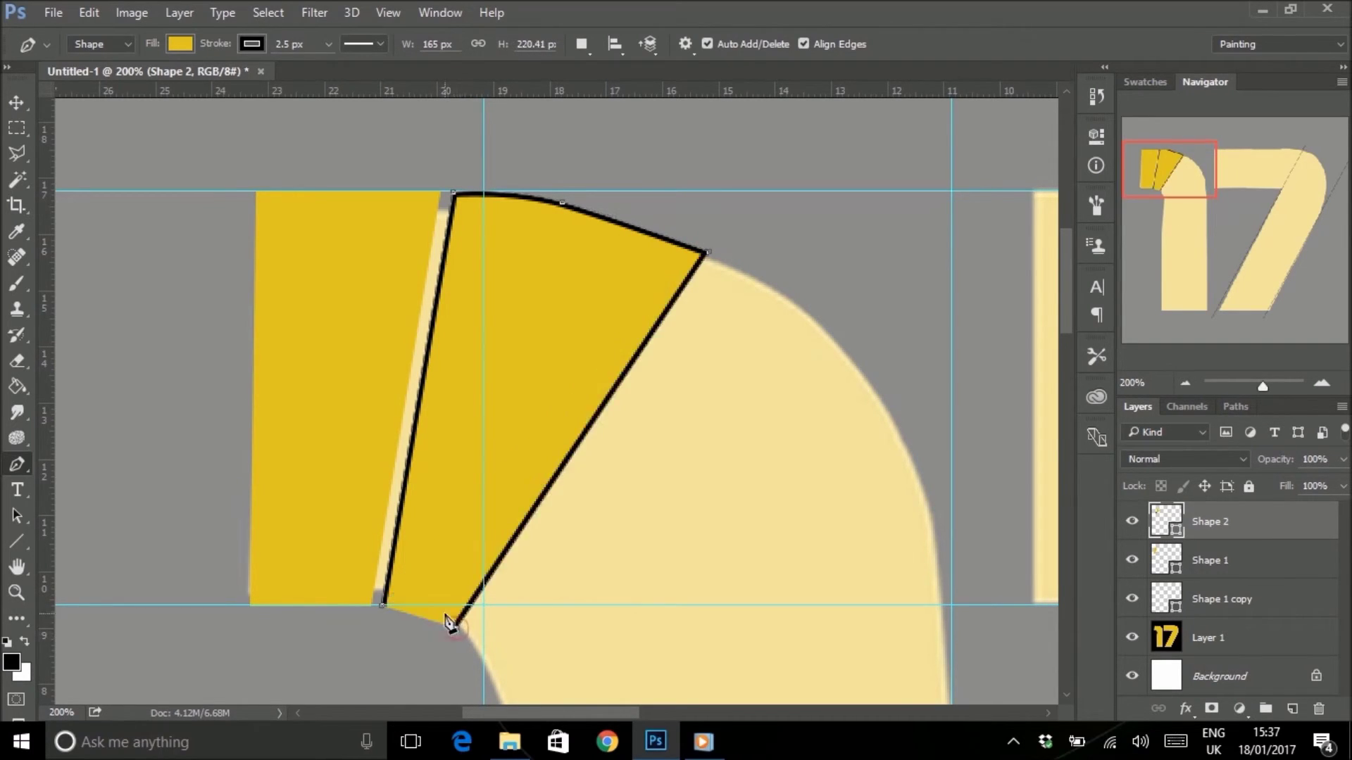
left_click(397, 607)
left_click(381, 607)
left_click(328, 47)
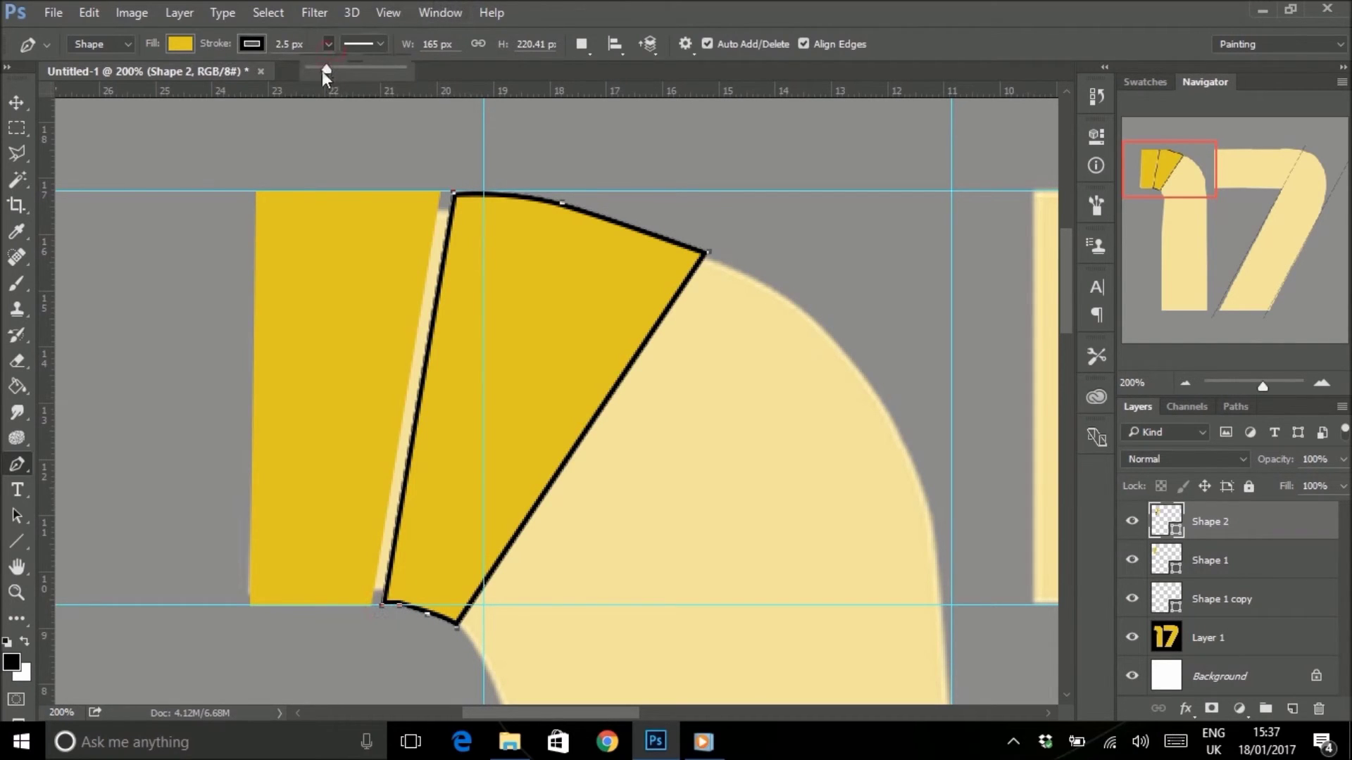
left_click_drag(325, 71, 253, 71)
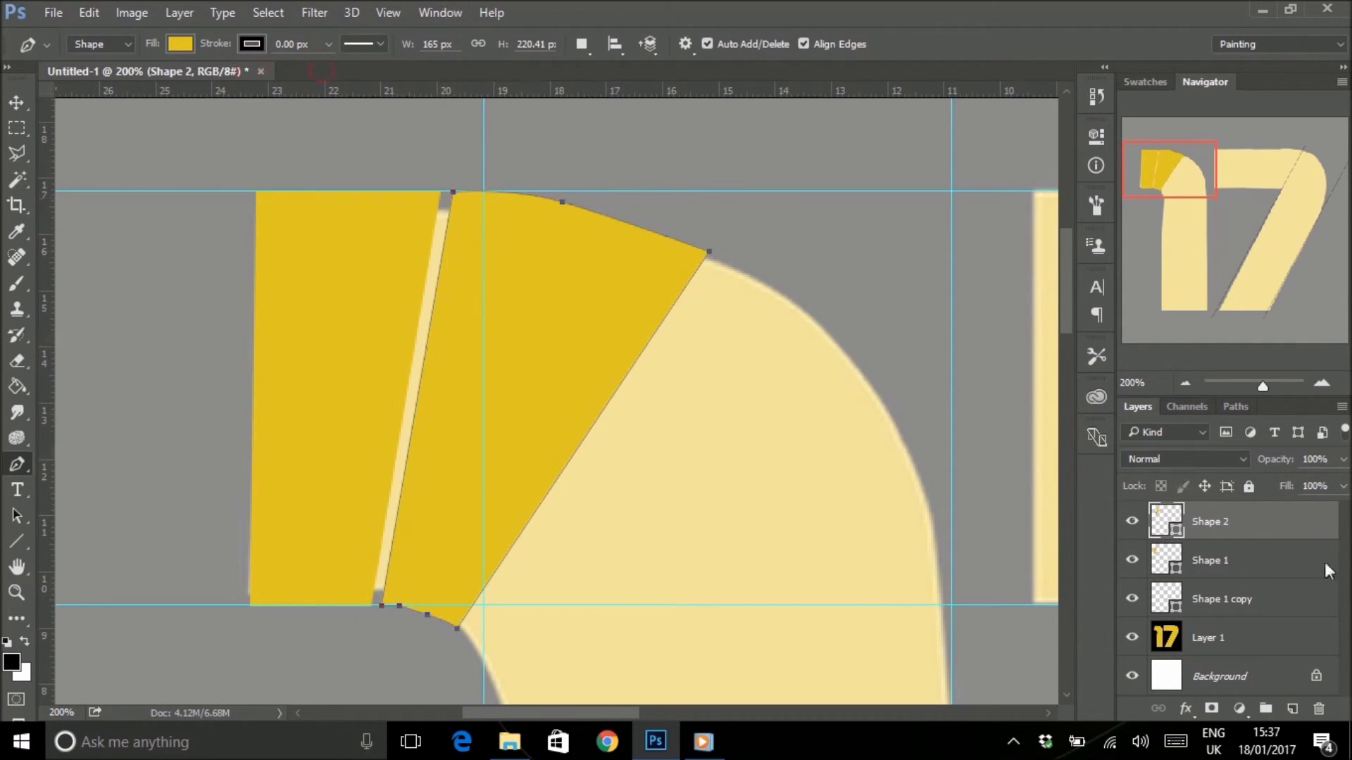
On new layers, trace further segments around the 1's curve and down its stem, with thin slanted gaps and no stroke.
left_click(1292, 709)
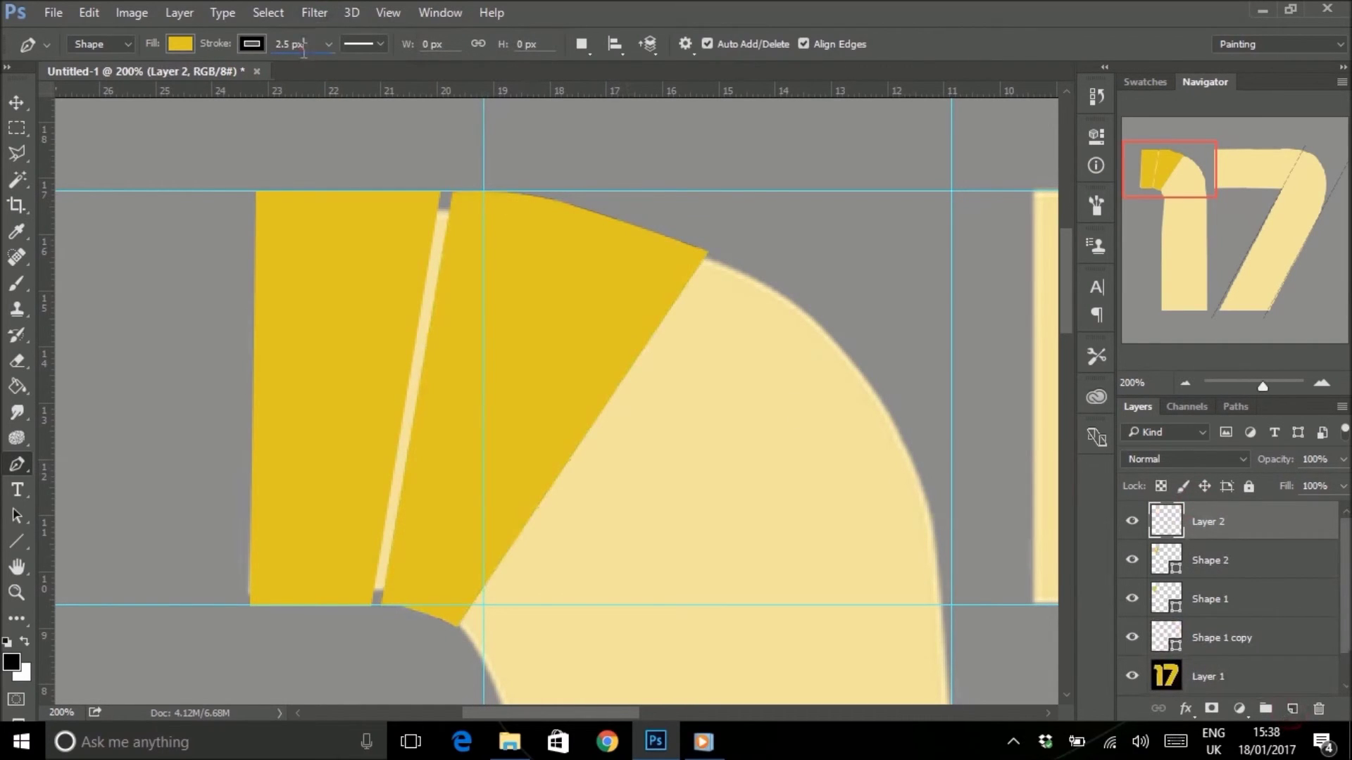
left_click(330, 44)
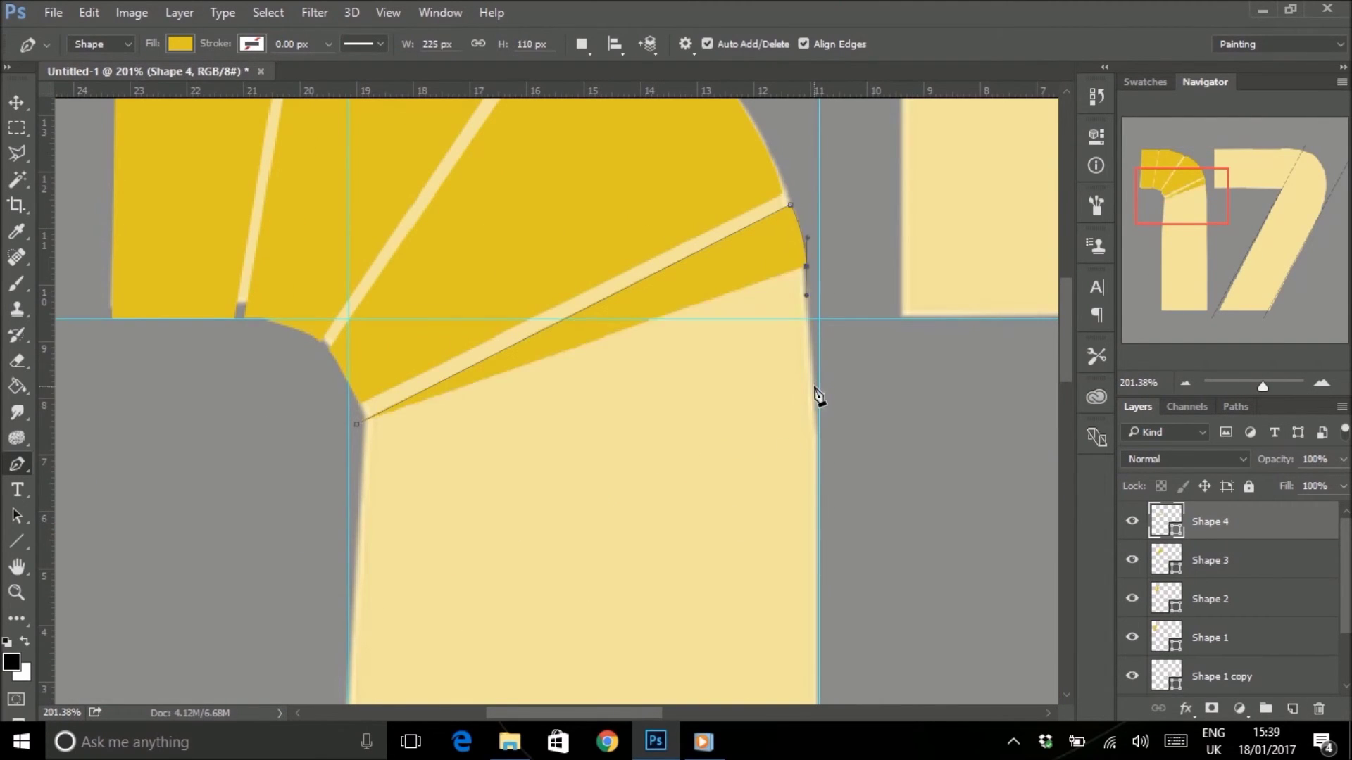
left_click(822, 393)
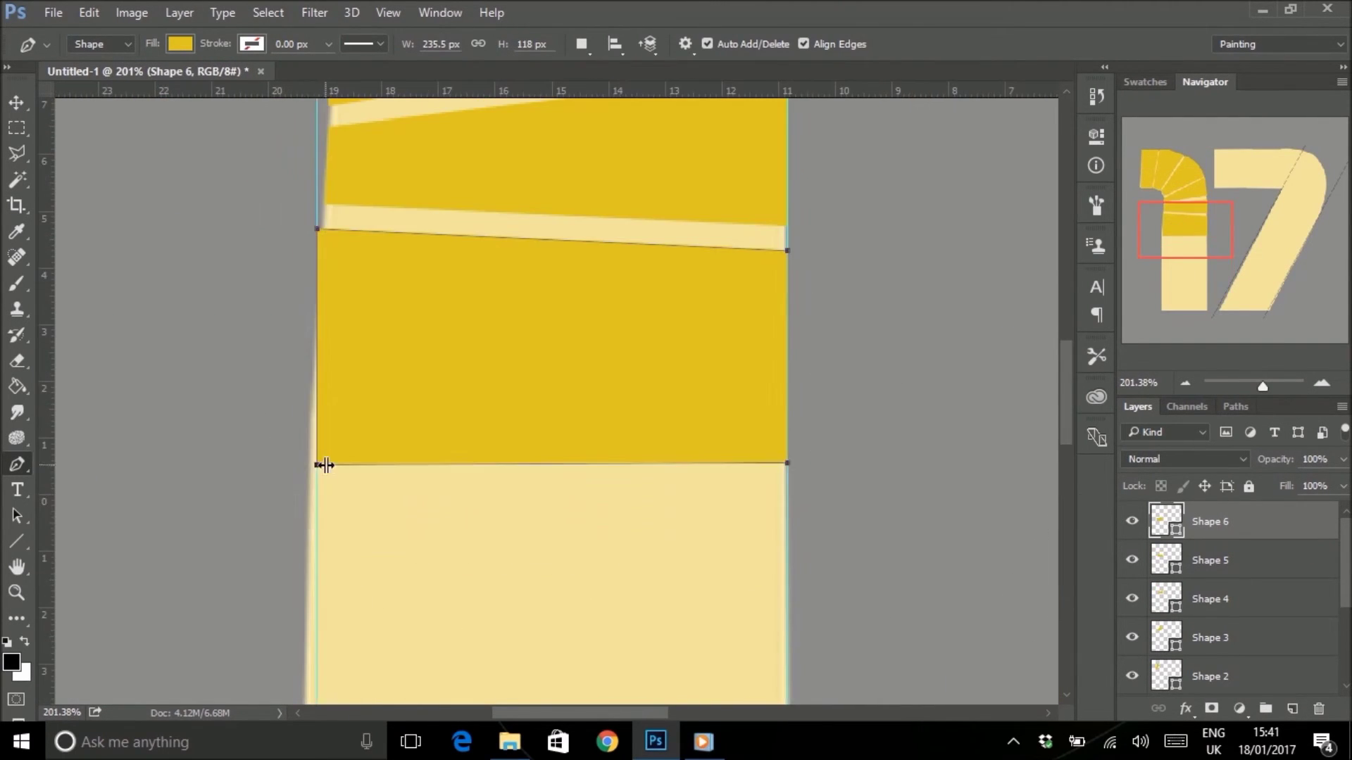
left_click(325, 355)
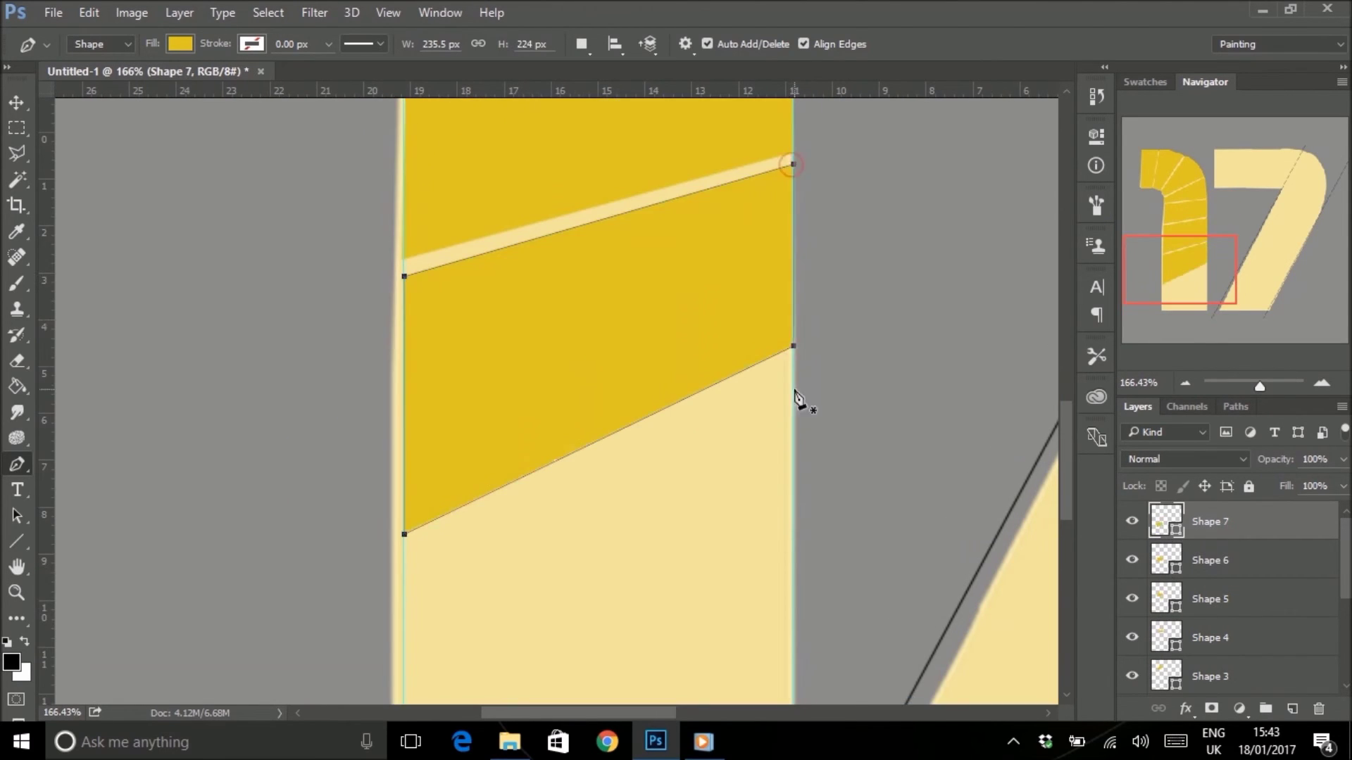
left_click(1290, 708)
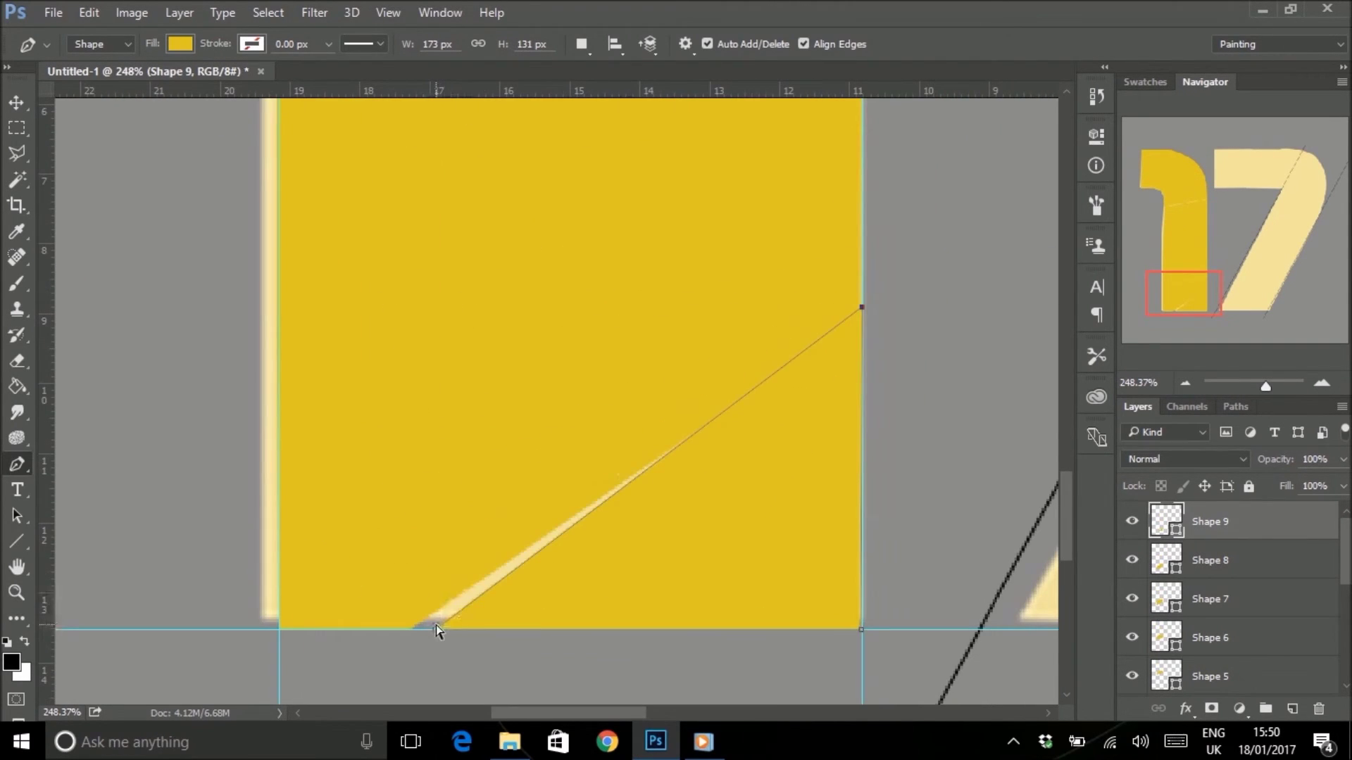
Extend the 1's triangular bottom segment outward along the baseline guide so it is 186 px wide.
left_click_drag(430, 626, 409, 625)
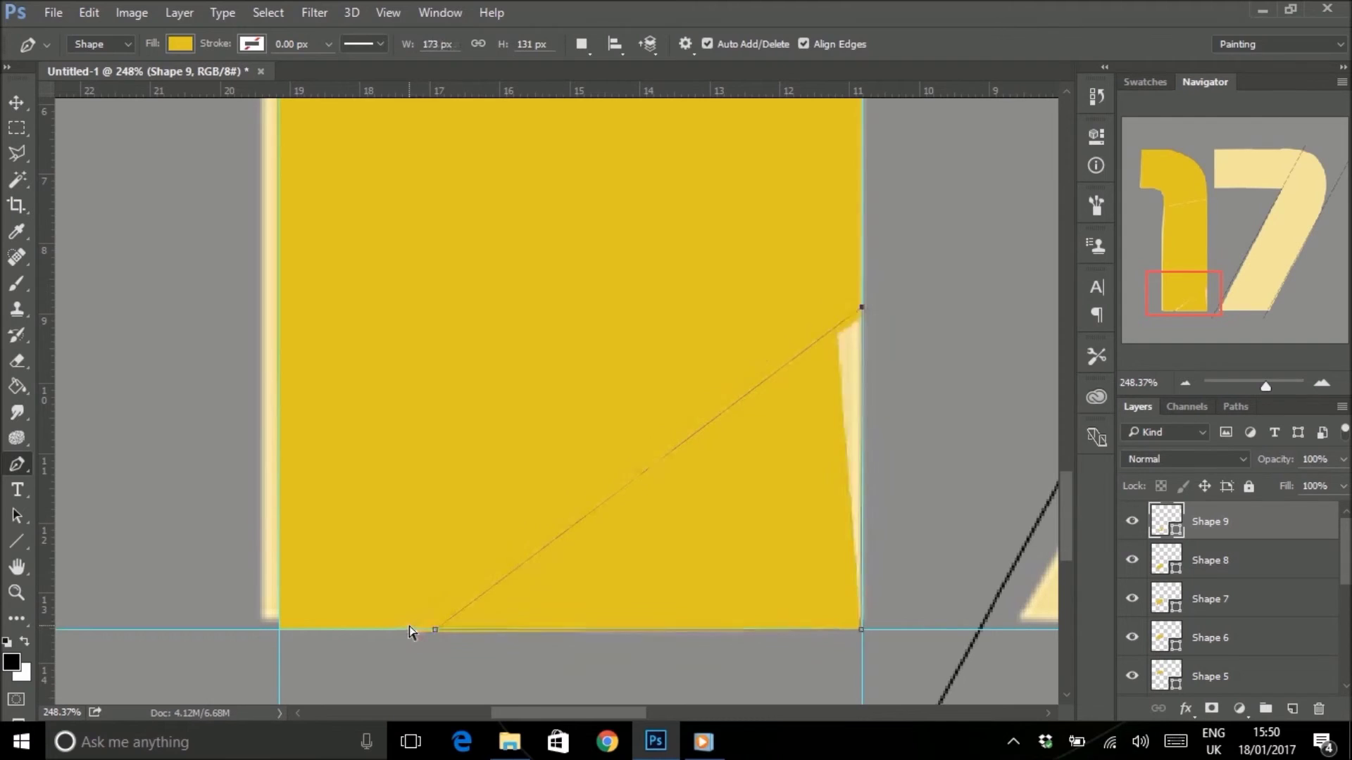
key("ctrl+z")
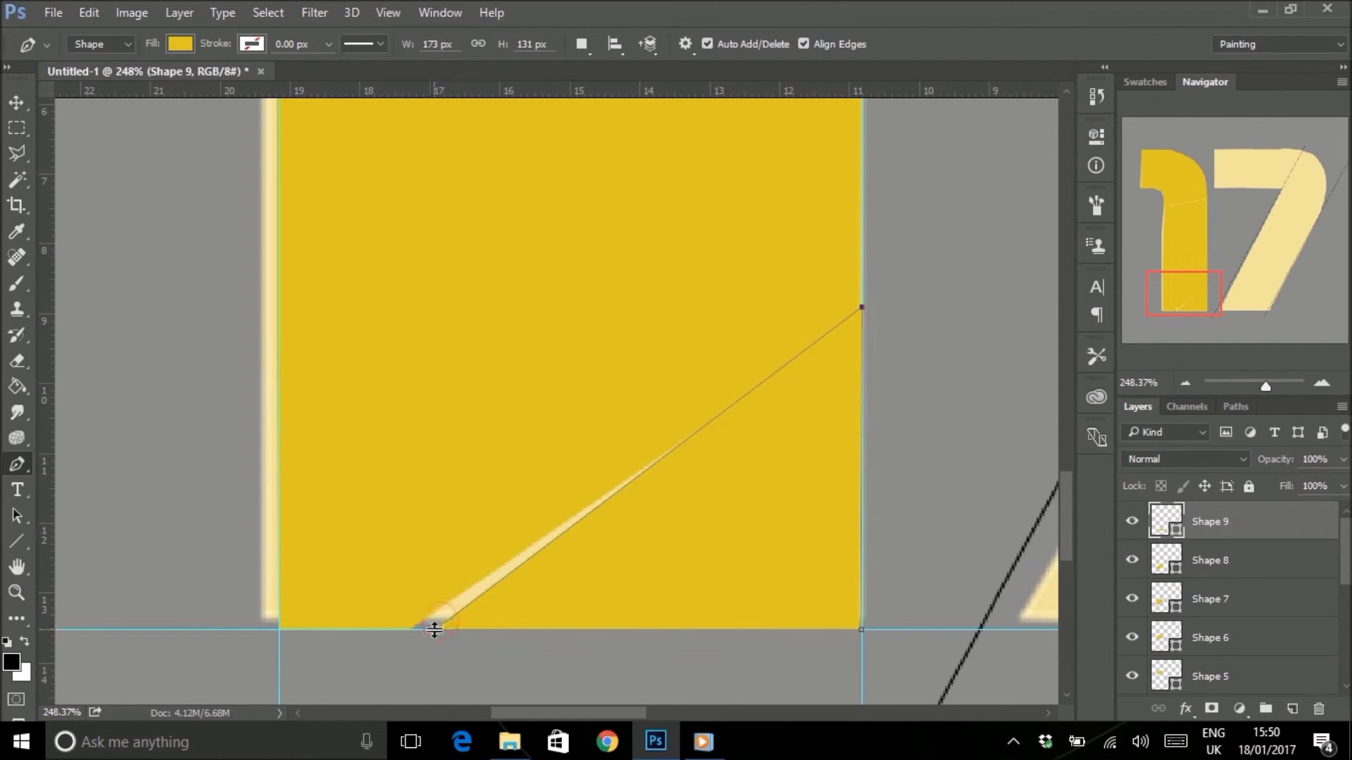
left_click_drag(436, 626, 402, 625)
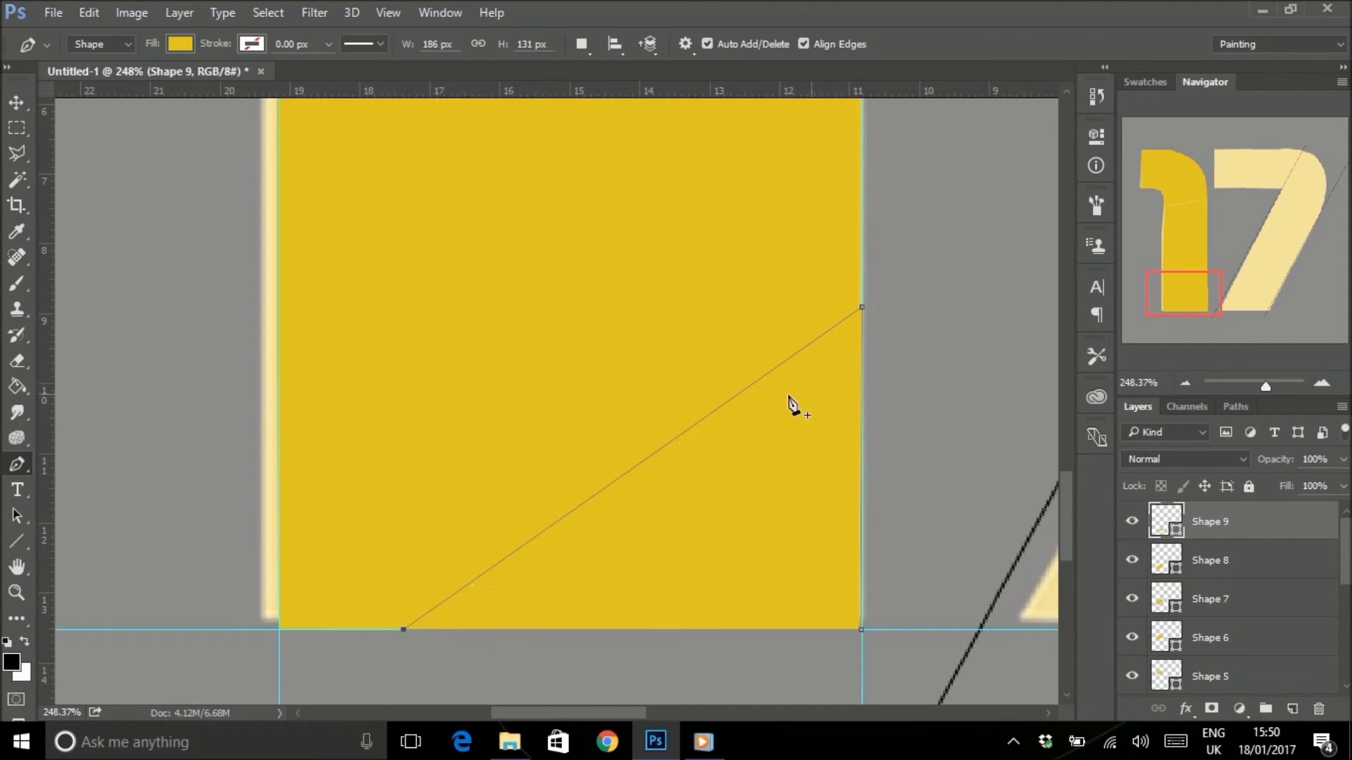
Group the layers Shape 1 through Shape 9 under the name 1 and add a layer mask to the group.
left_click(1186, 382)
left_click(1185, 382)
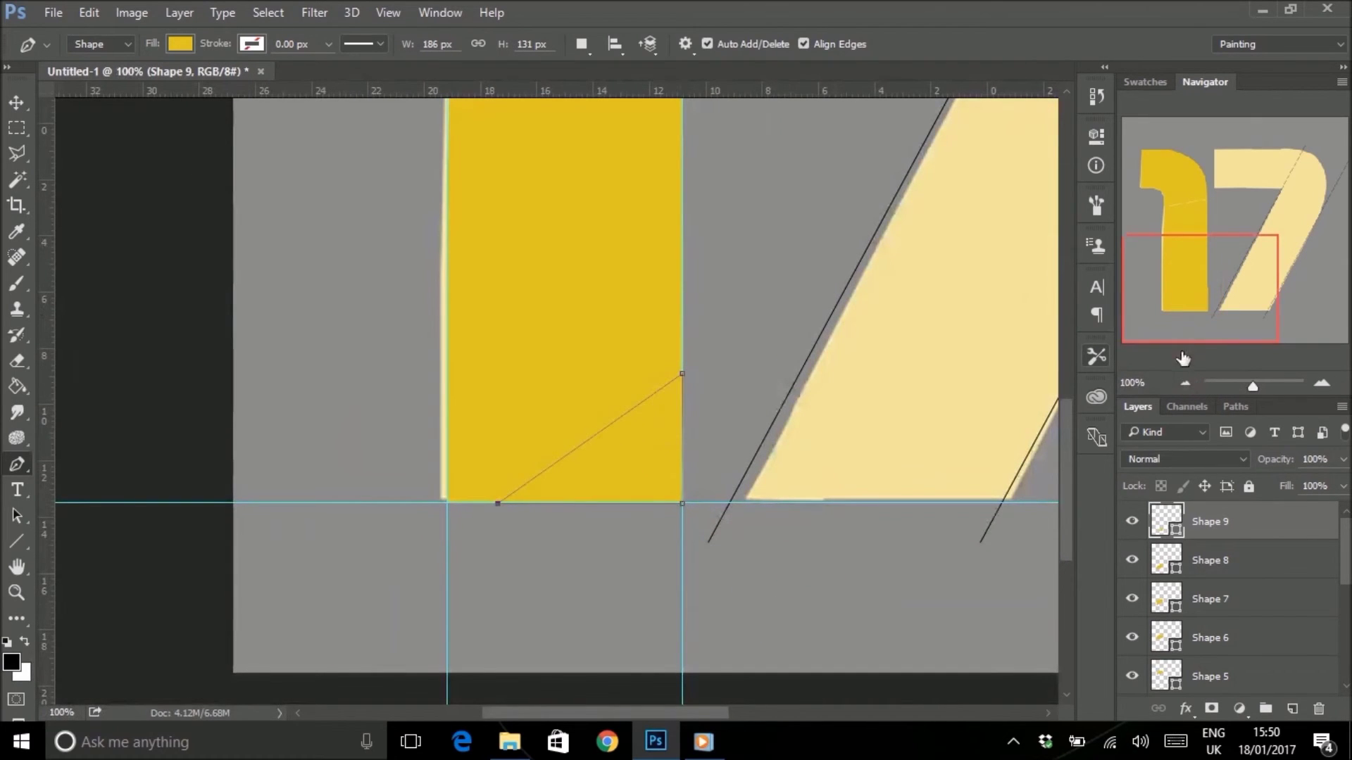
left_click(1185, 381)
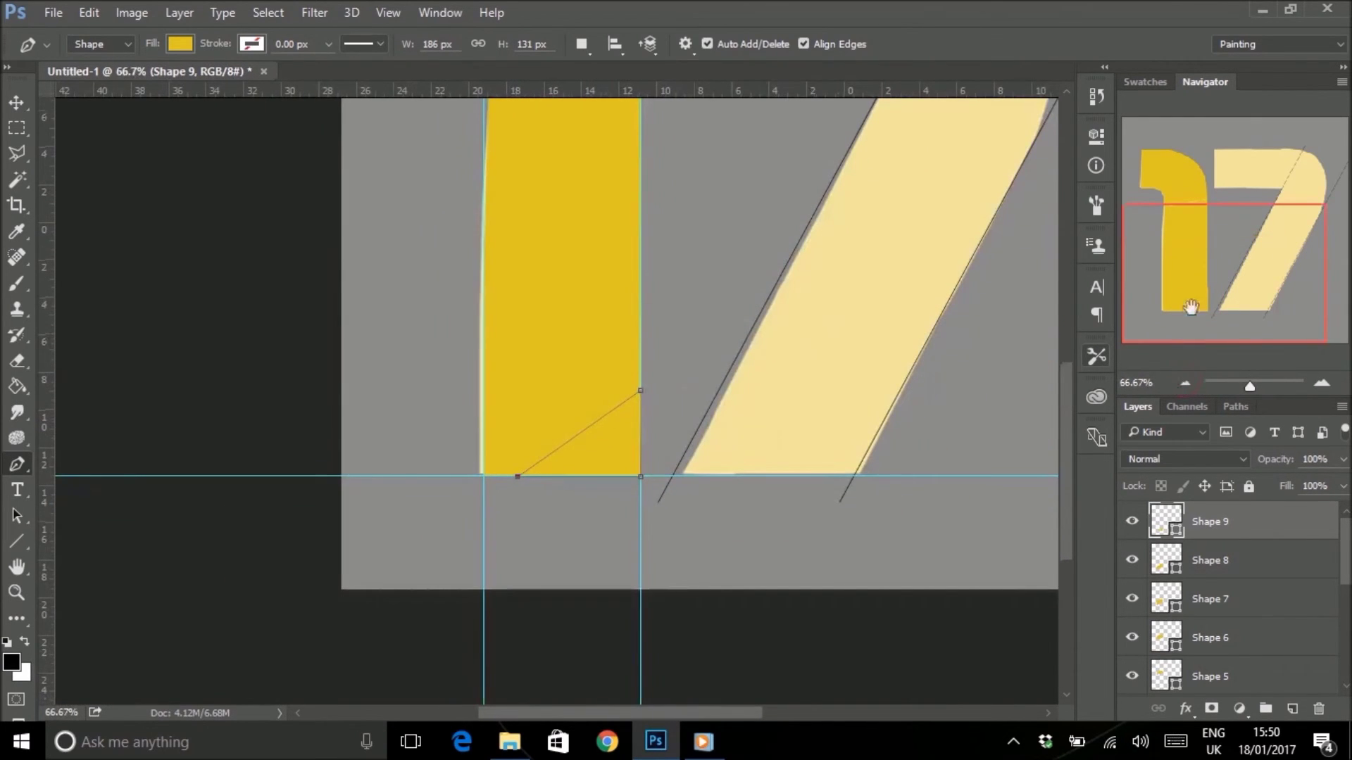
left_click_drag(1190, 307, 1199, 288)
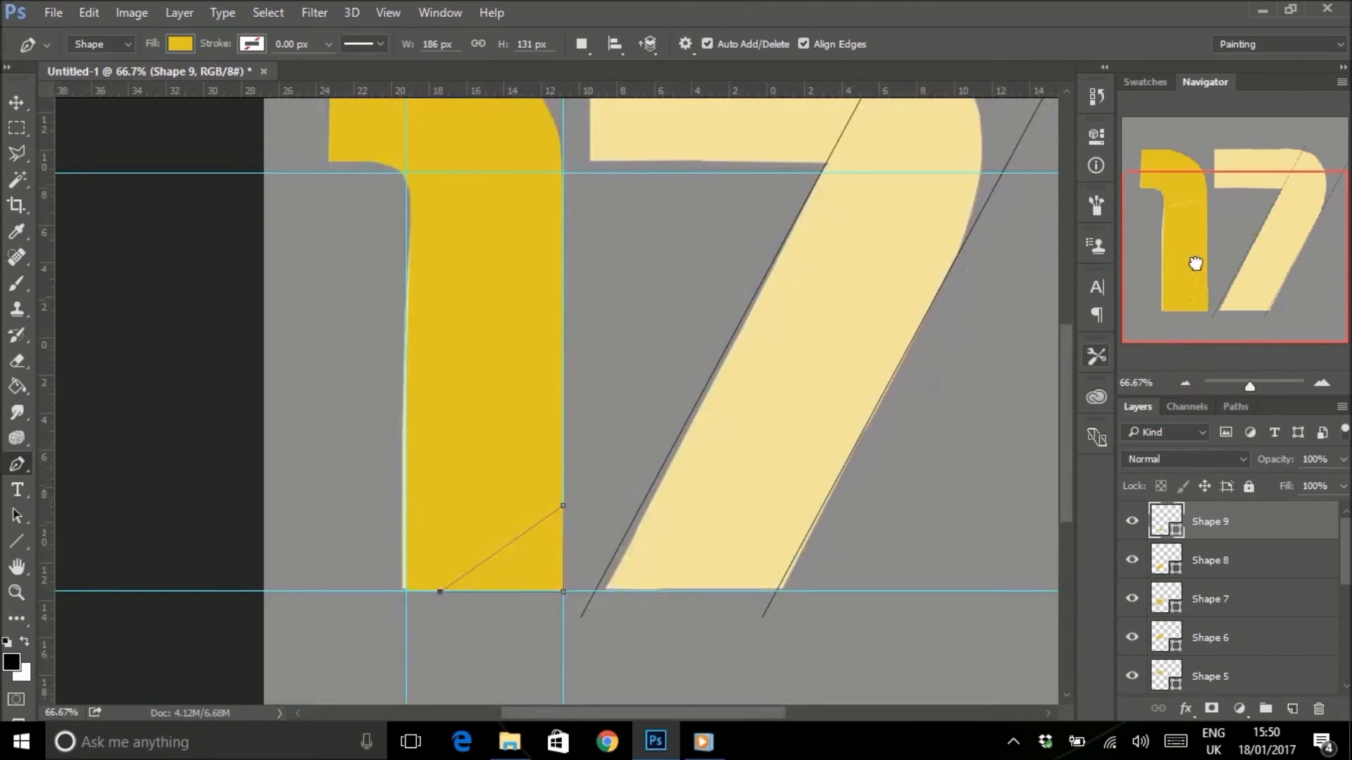
left_click(1184, 382)
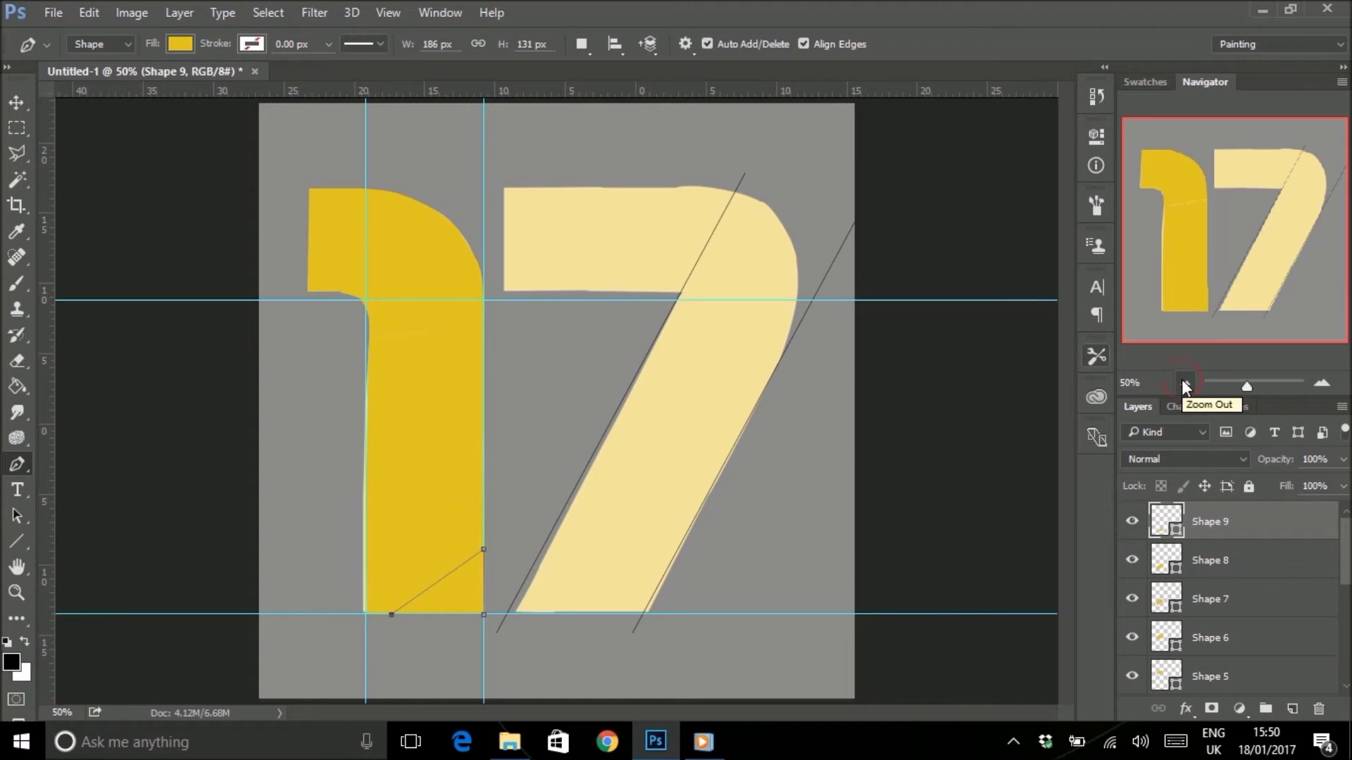
scroll(1231, 589, "down", 3)
scroll(1231, 588, "down", 3)
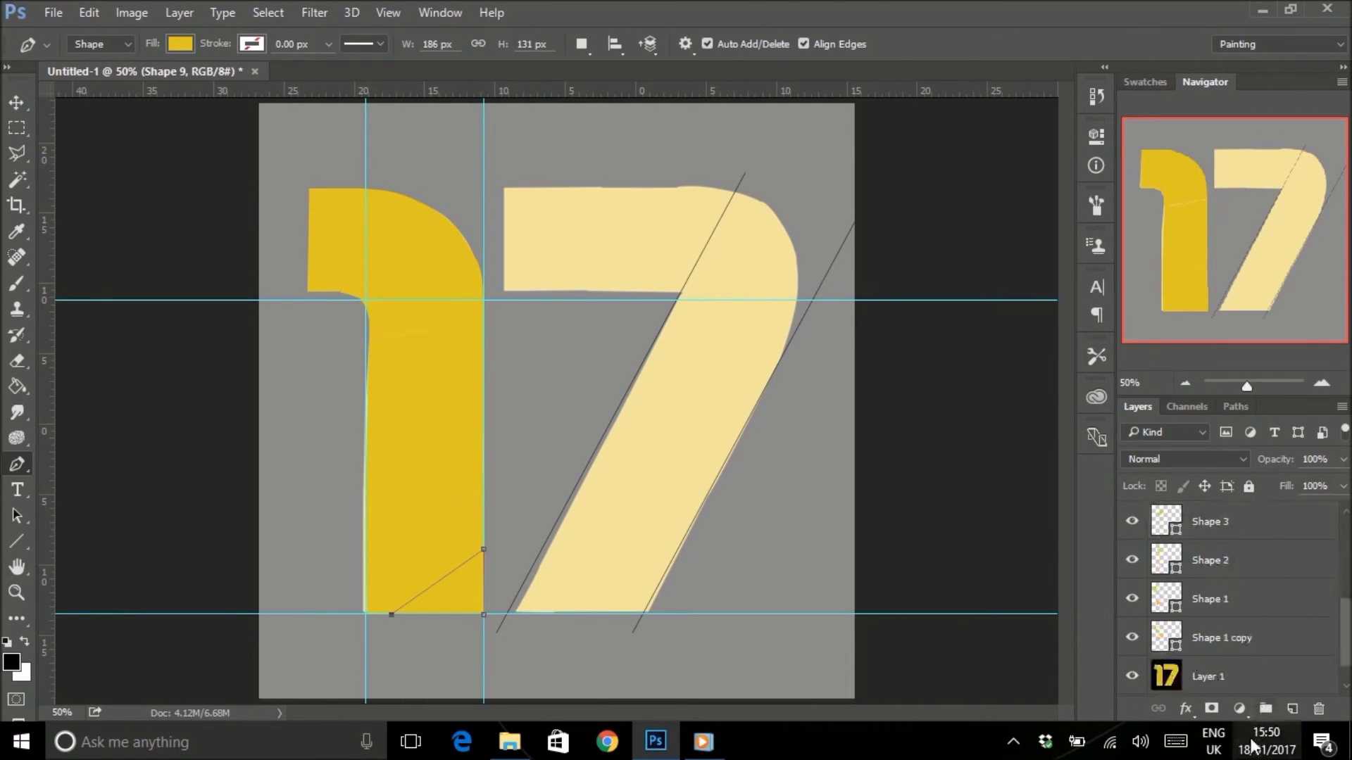
left_click(1231, 599, "shift")
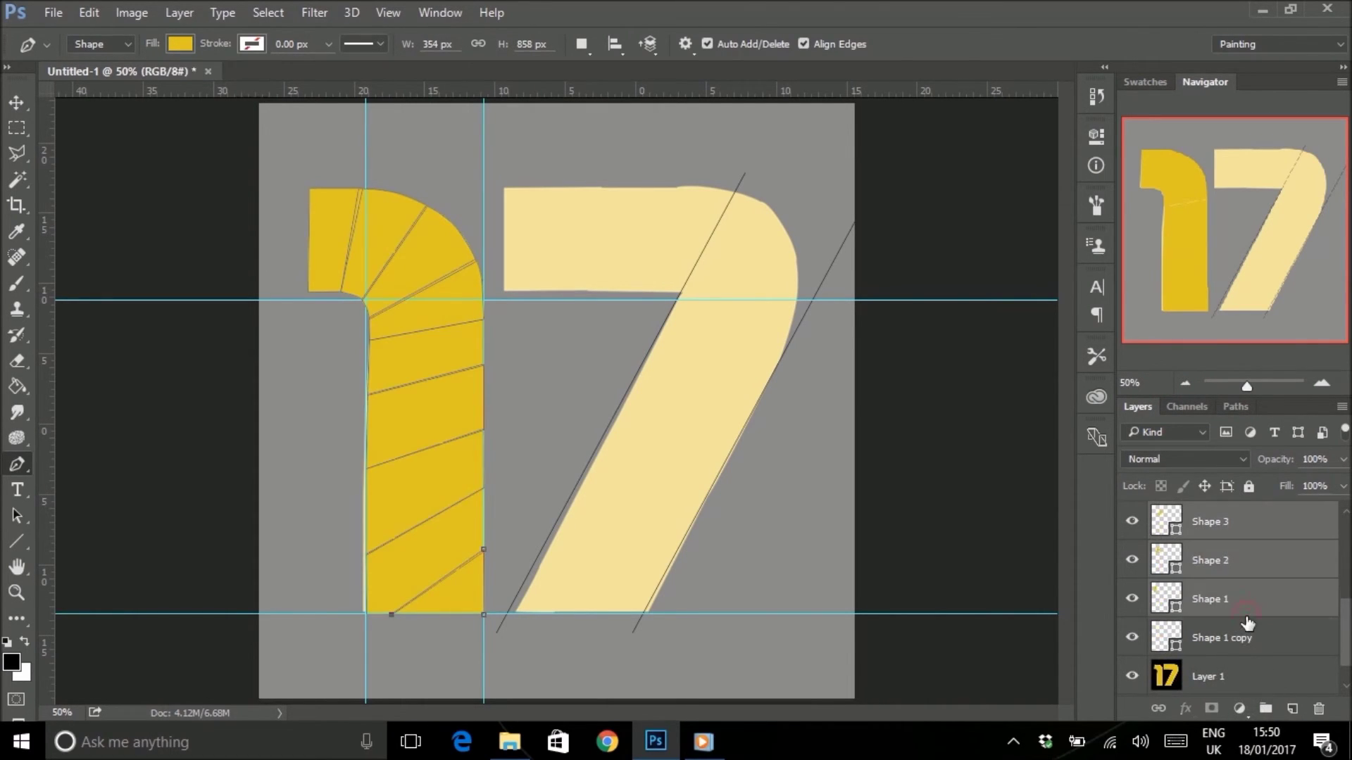
scroll(1236, 613, "up", 6)
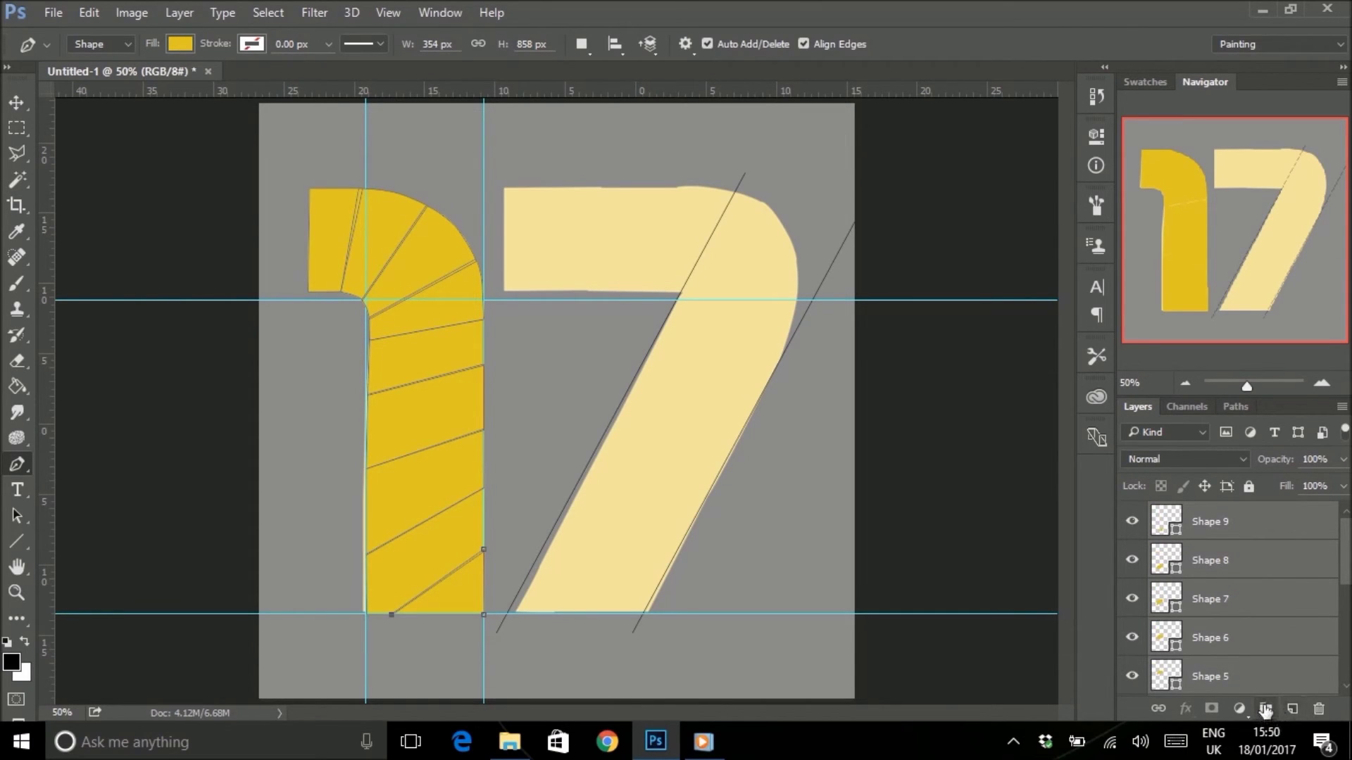
left_click(1265, 709)
double_click(1225, 524)
type("1")
key("Return")
left_click(1211, 709)
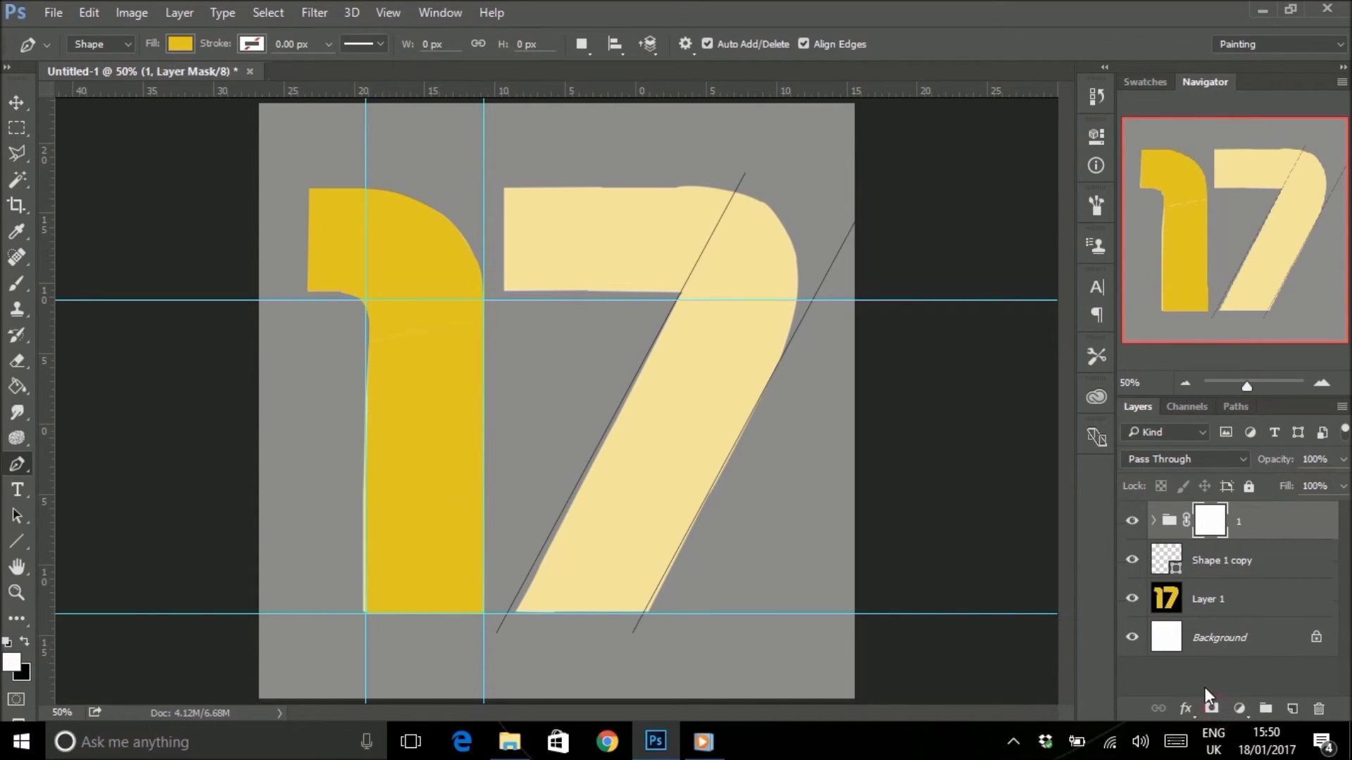
Delete the Background layer and add an empty layer above group 1.
left_click(1263, 642)
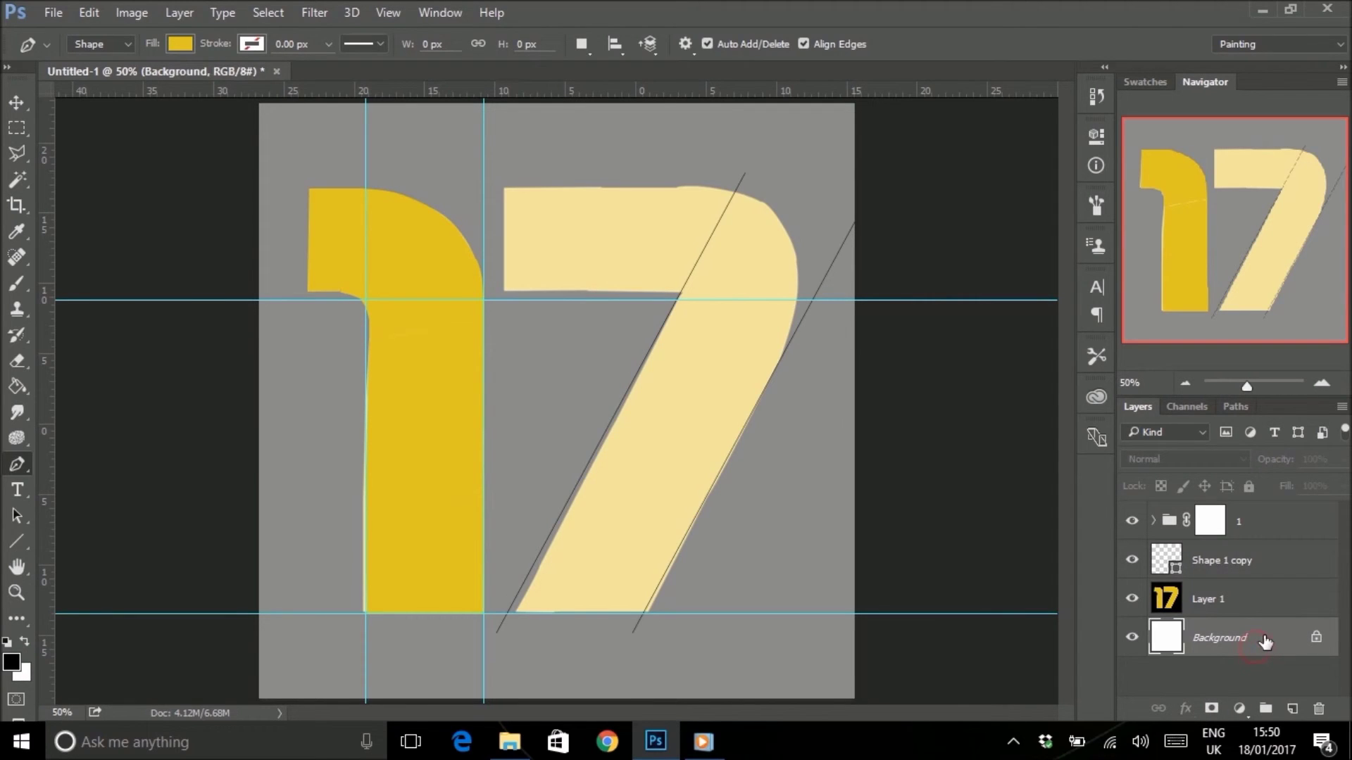
key("Delete")
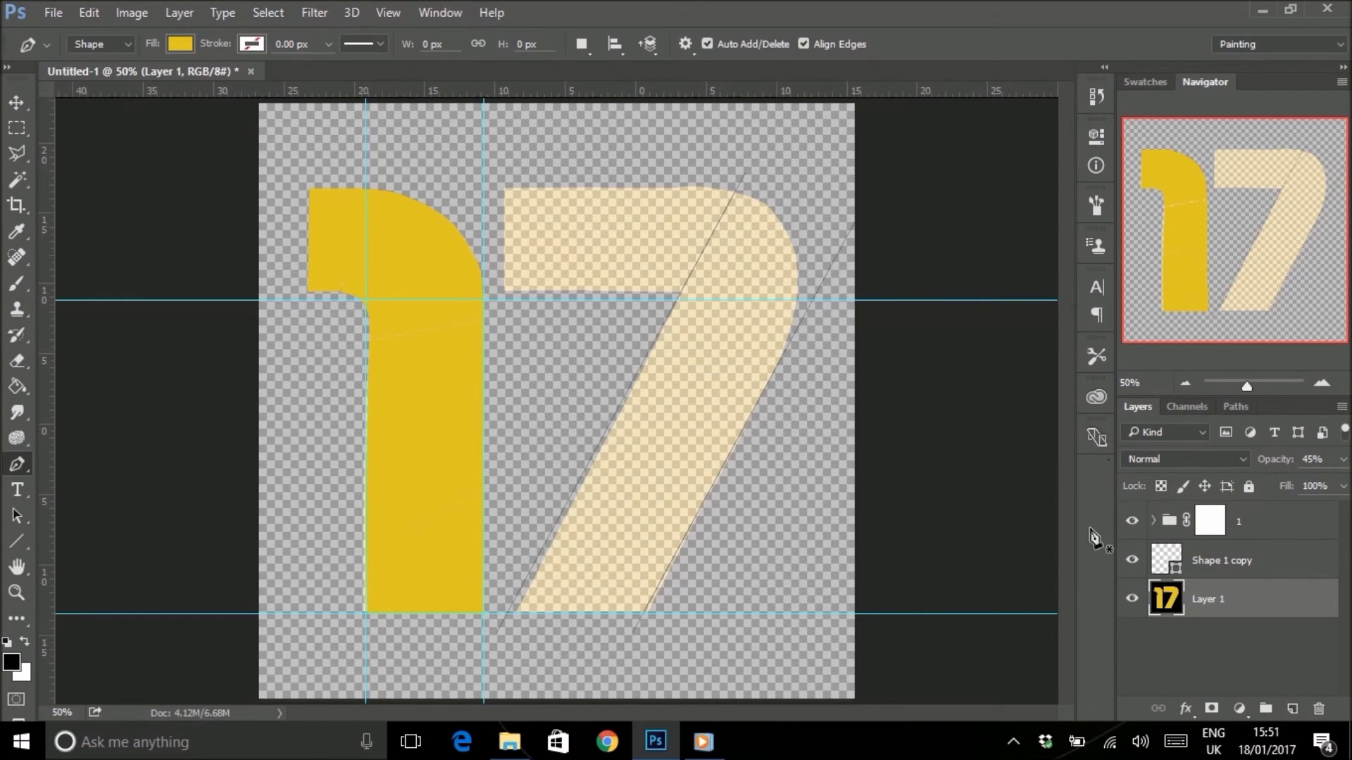
left_click(1292, 709)
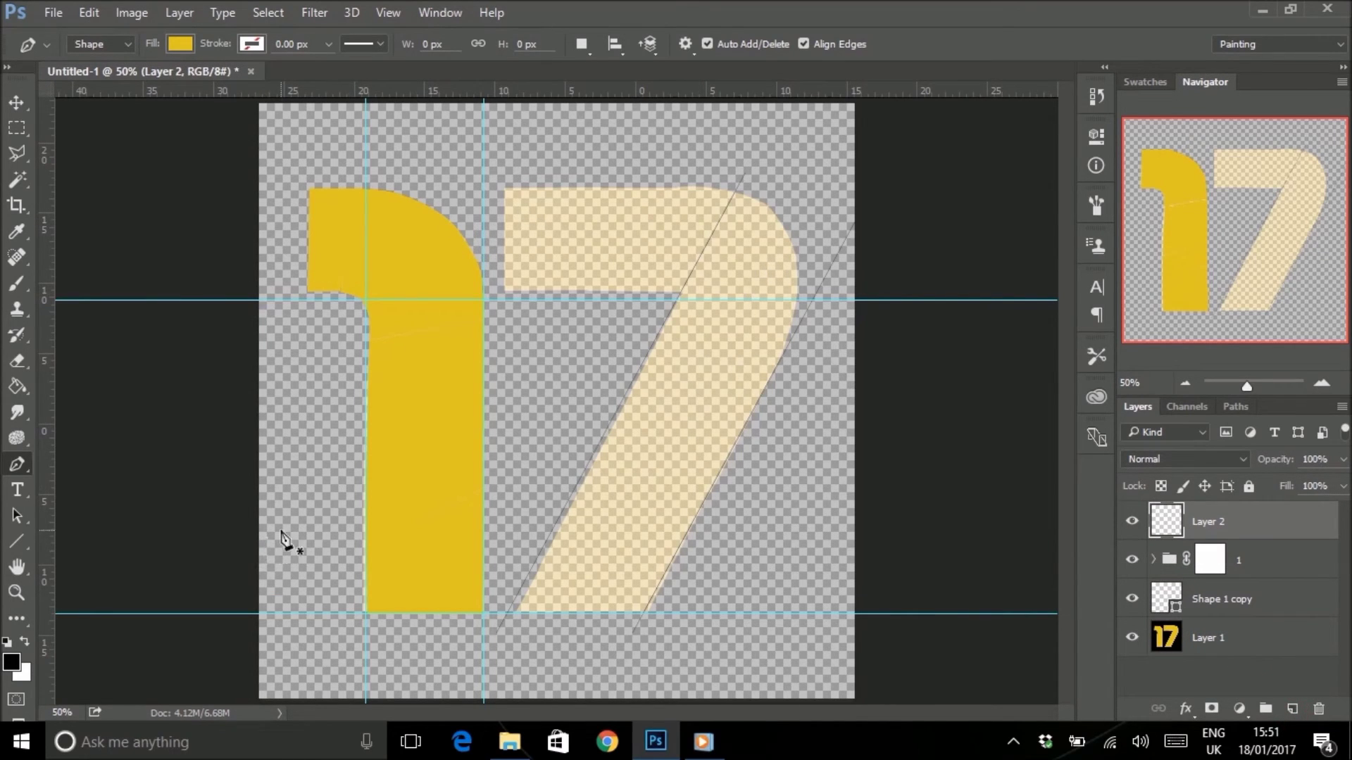
Trace the outer end of the 7's top bar as a closed four-sided segment with a slanted inner edge, and start the adjacent segment.
scroll(771, 274, "up", 2)
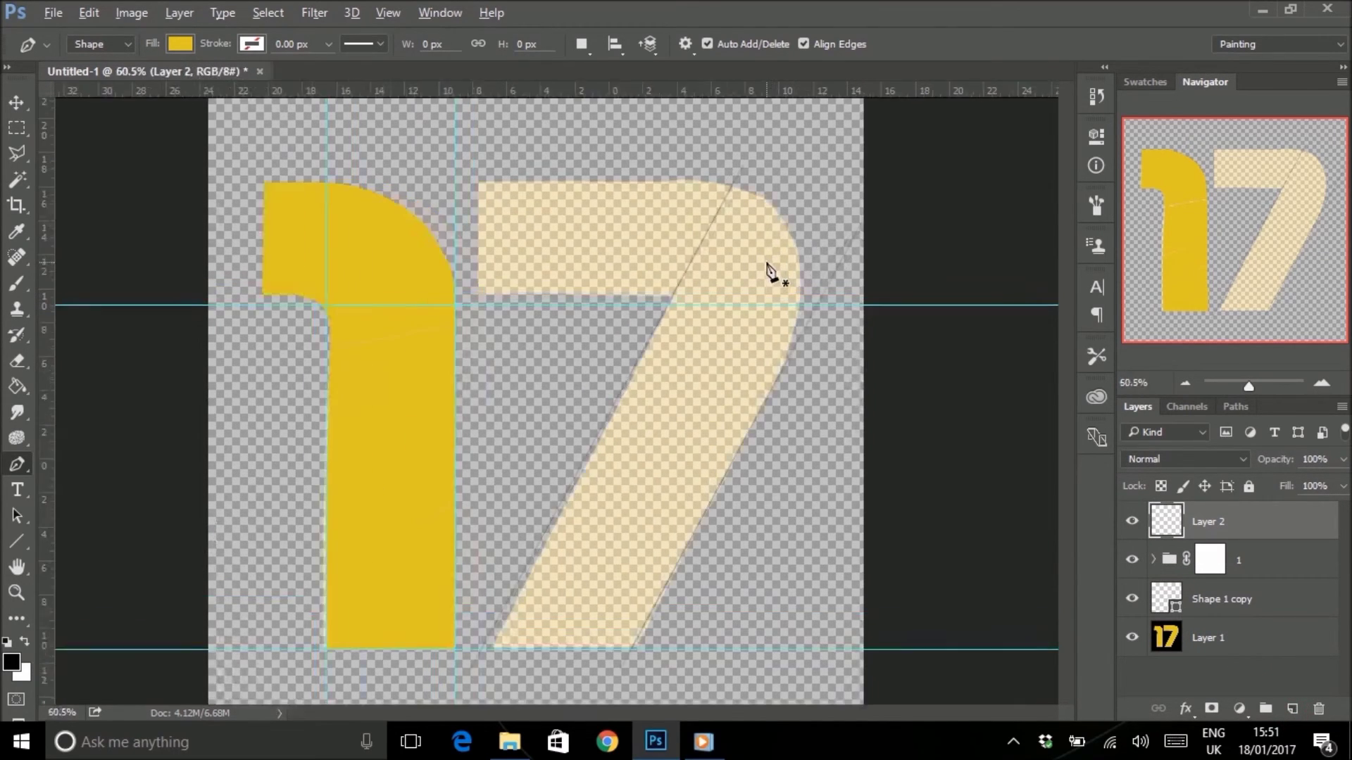
scroll(760, 281, "up", 3)
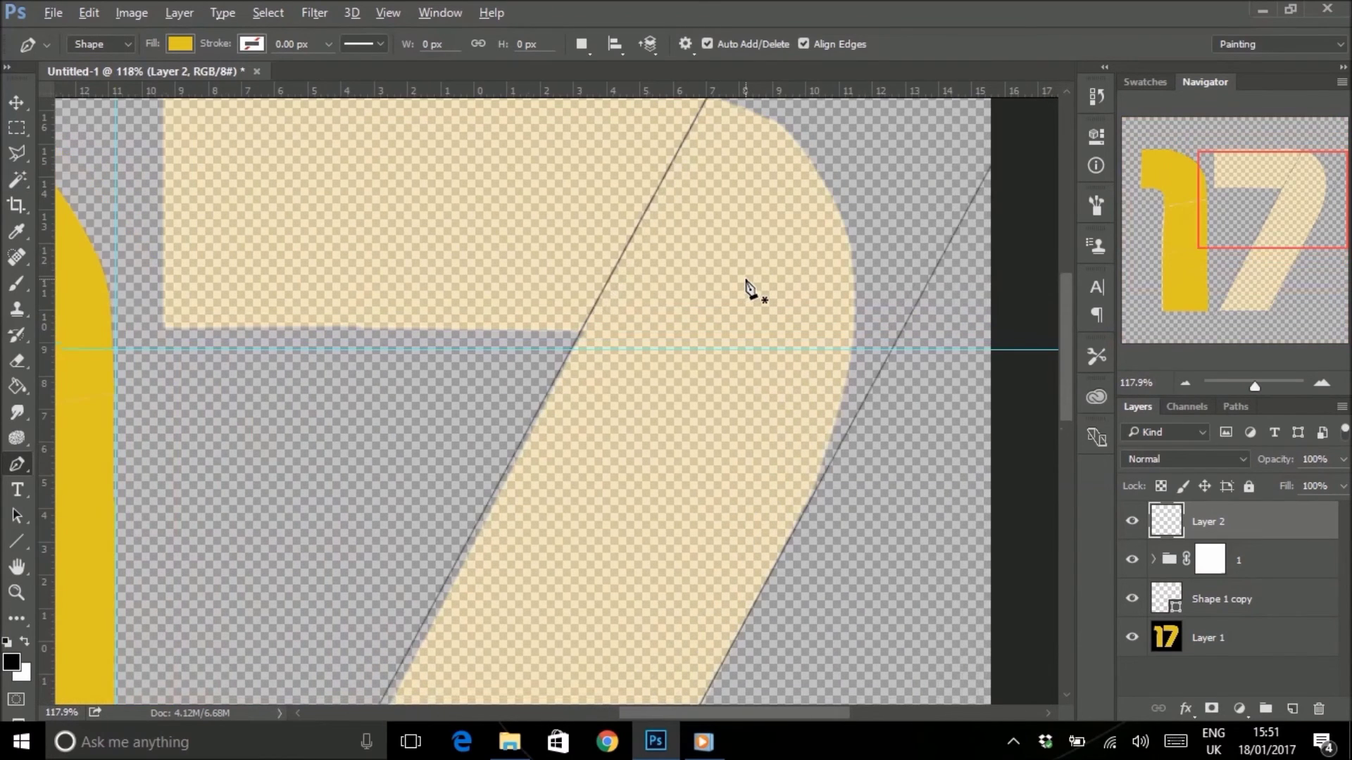
left_click_drag(1275, 218, 1273, 201)
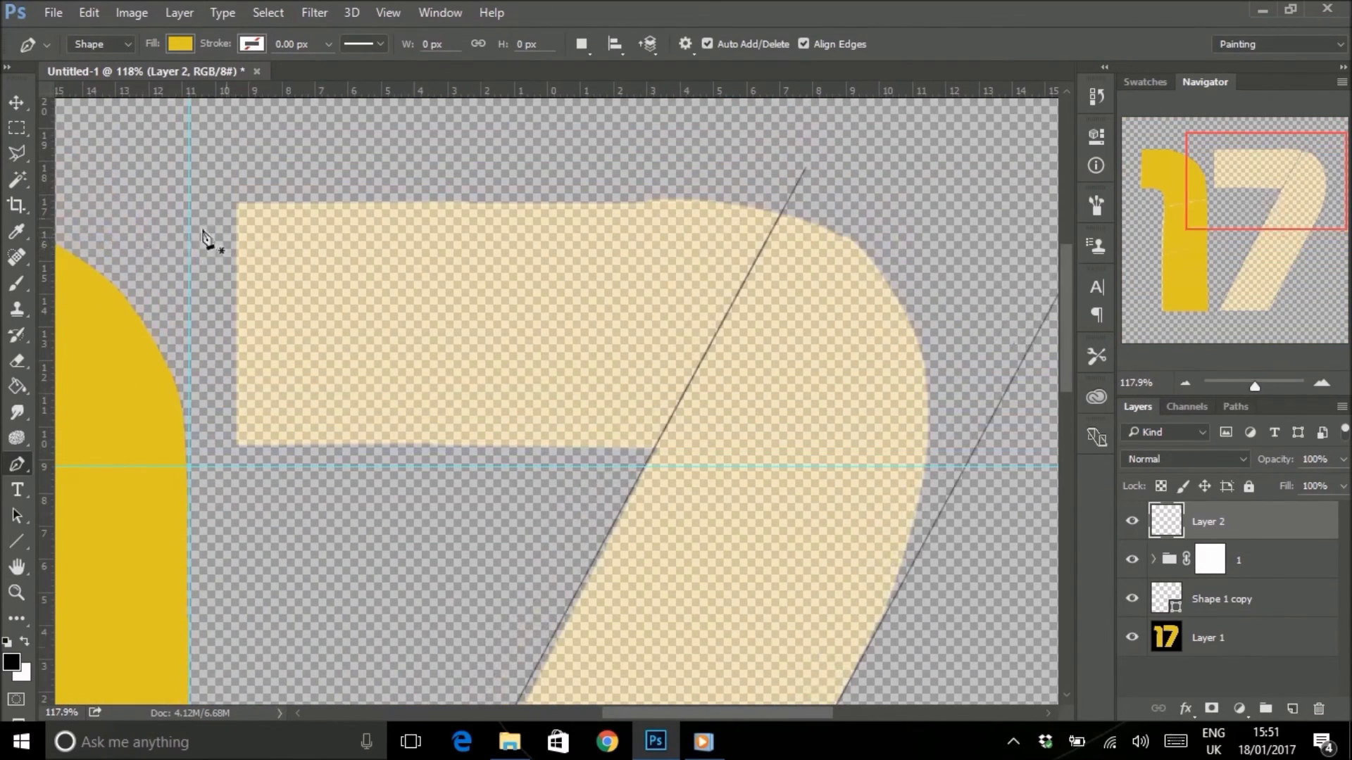
left_click(240, 203)
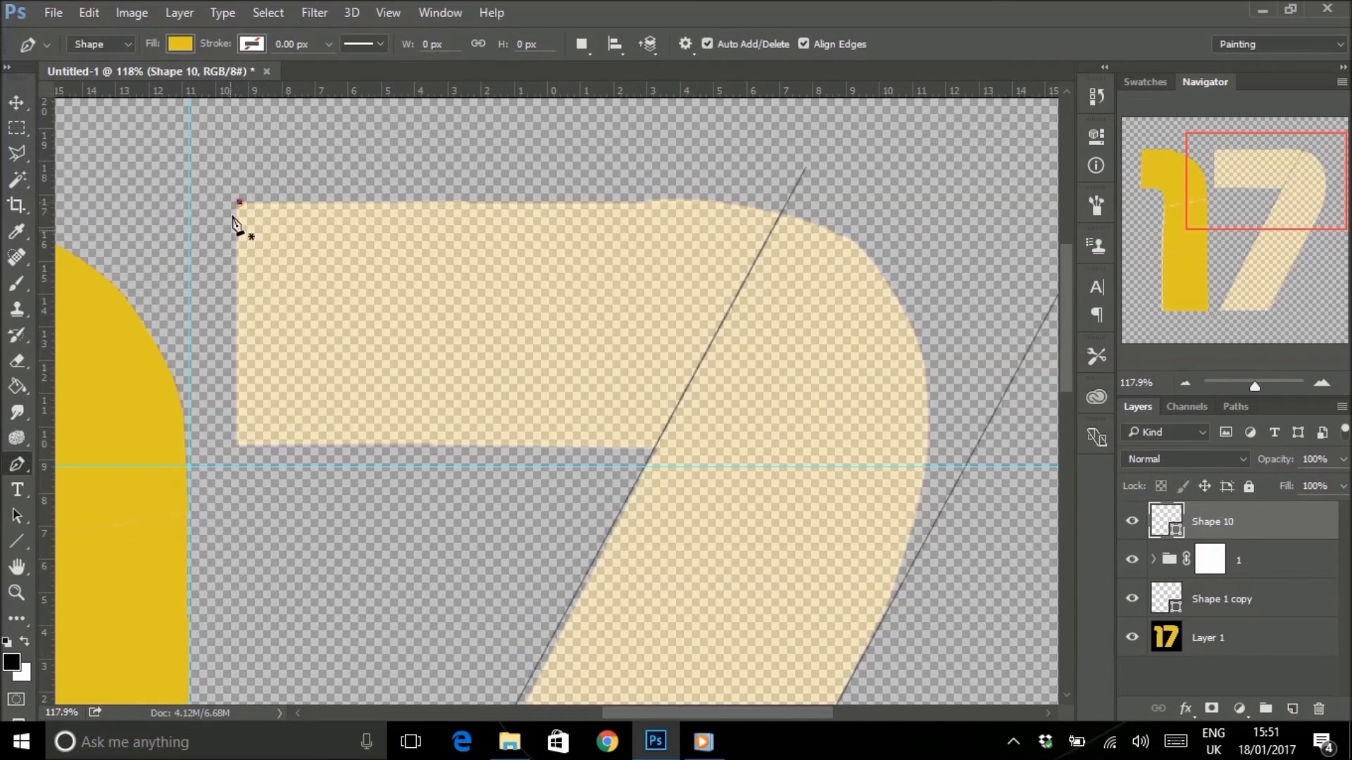
left_click(237, 447)
left_click(364, 445)
left_click(461, 204)
left_click(240, 203)
left_click(372, 445)
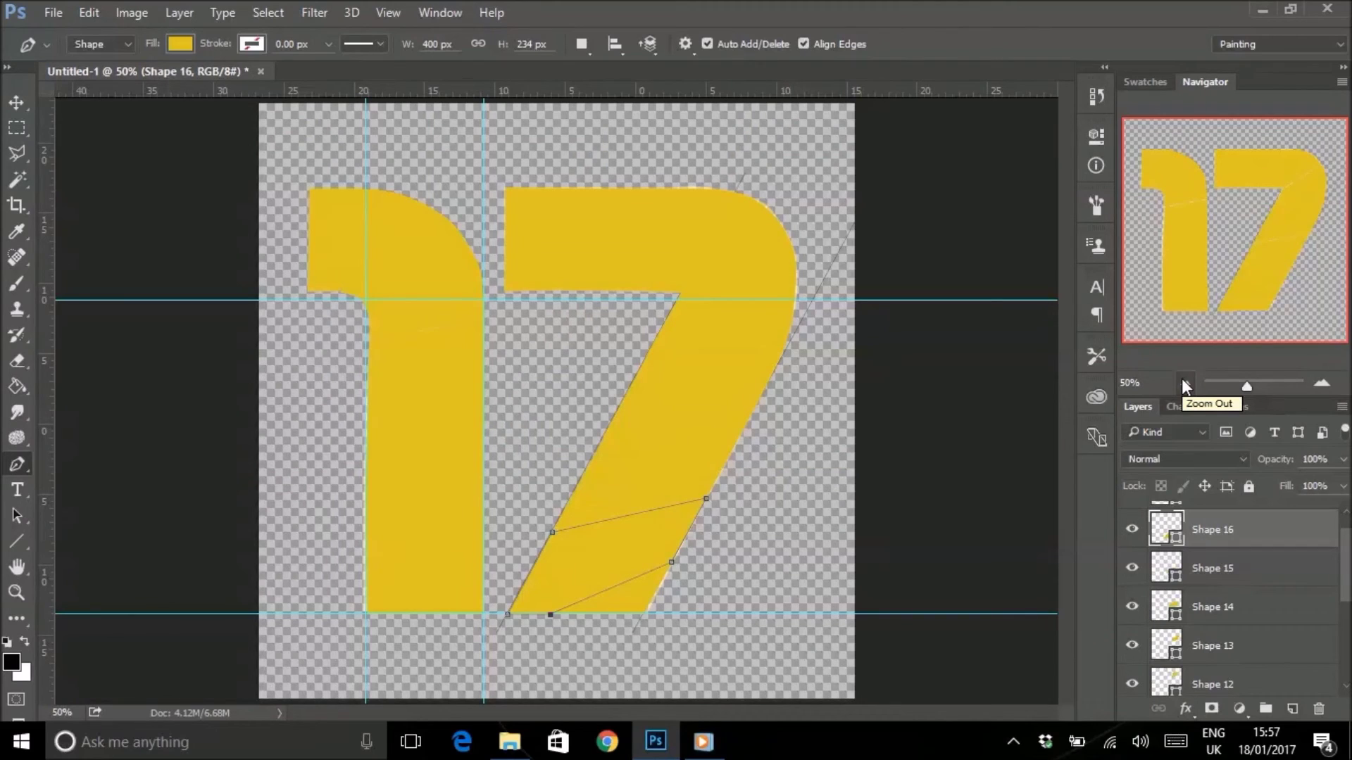
Group the layers Shape 10 through Shape 17 under the name 7.
left_click_drag(1347, 559, 1349, 546)
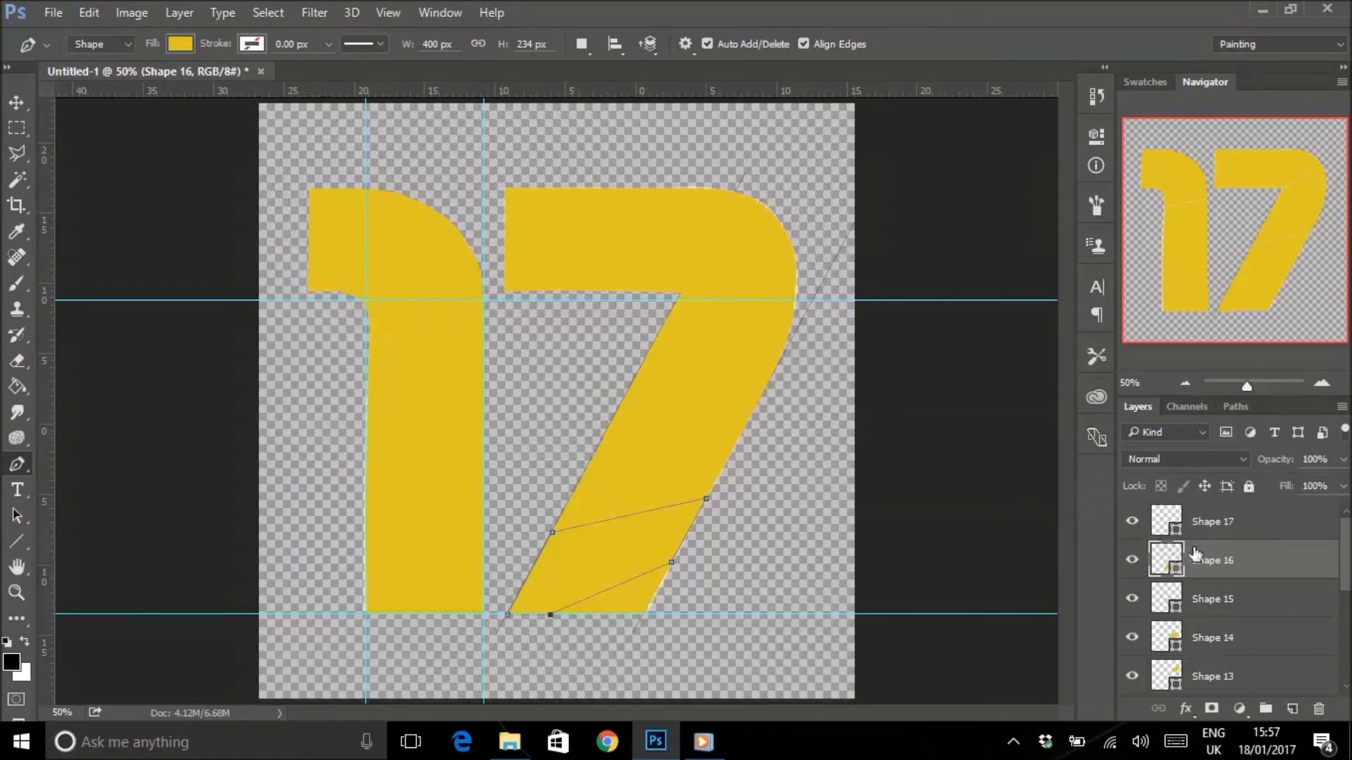
left_click(1231, 527)
scroll(1225, 563, "down", 3)
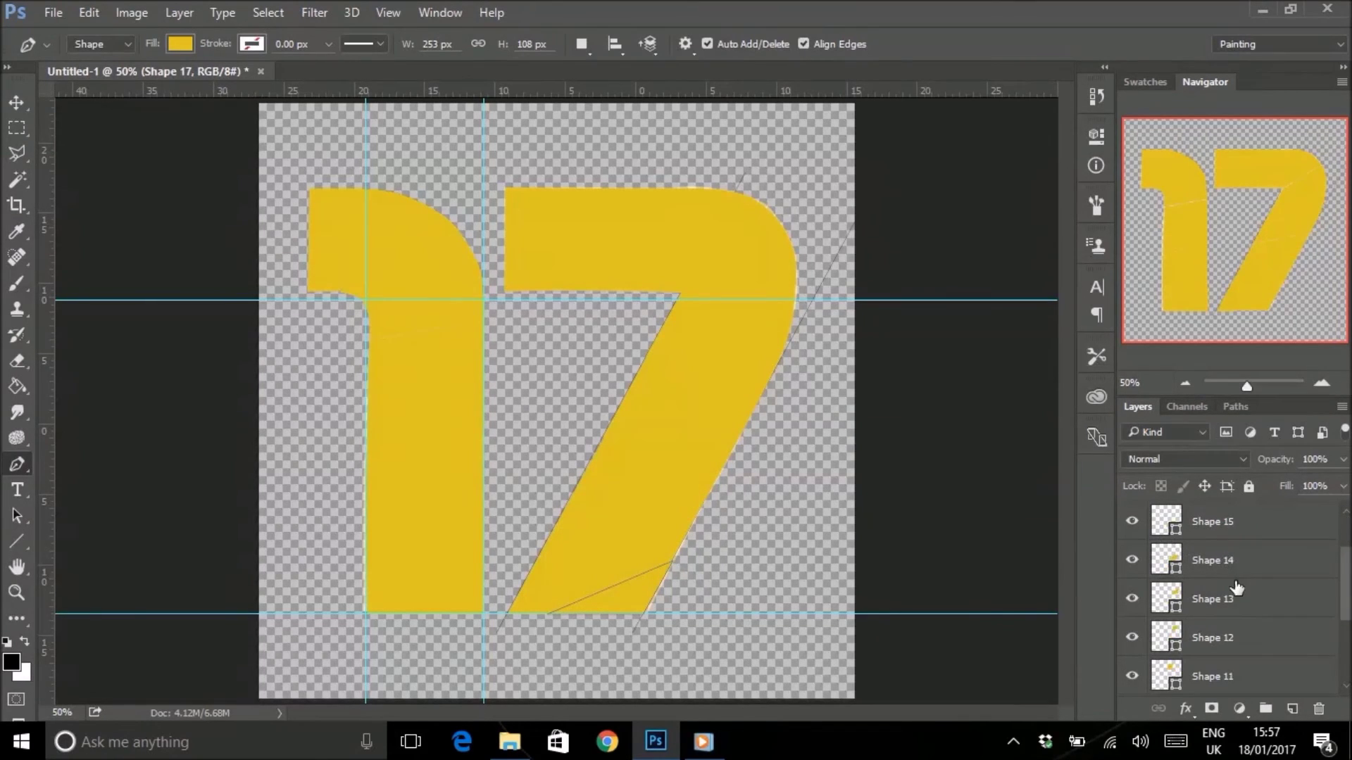
scroll(1230, 639, "down", 1)
left_click(1232, 642, "shift")
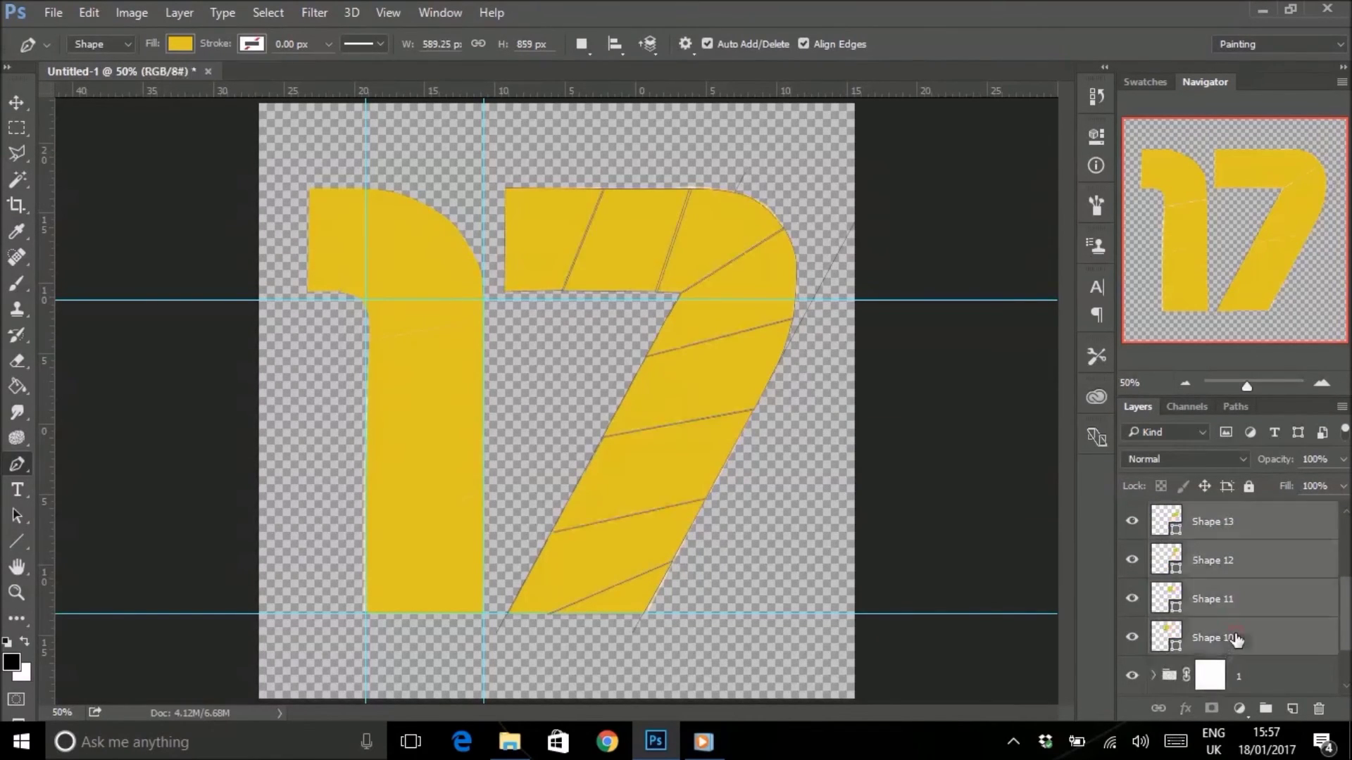
left_click(1266, 709)
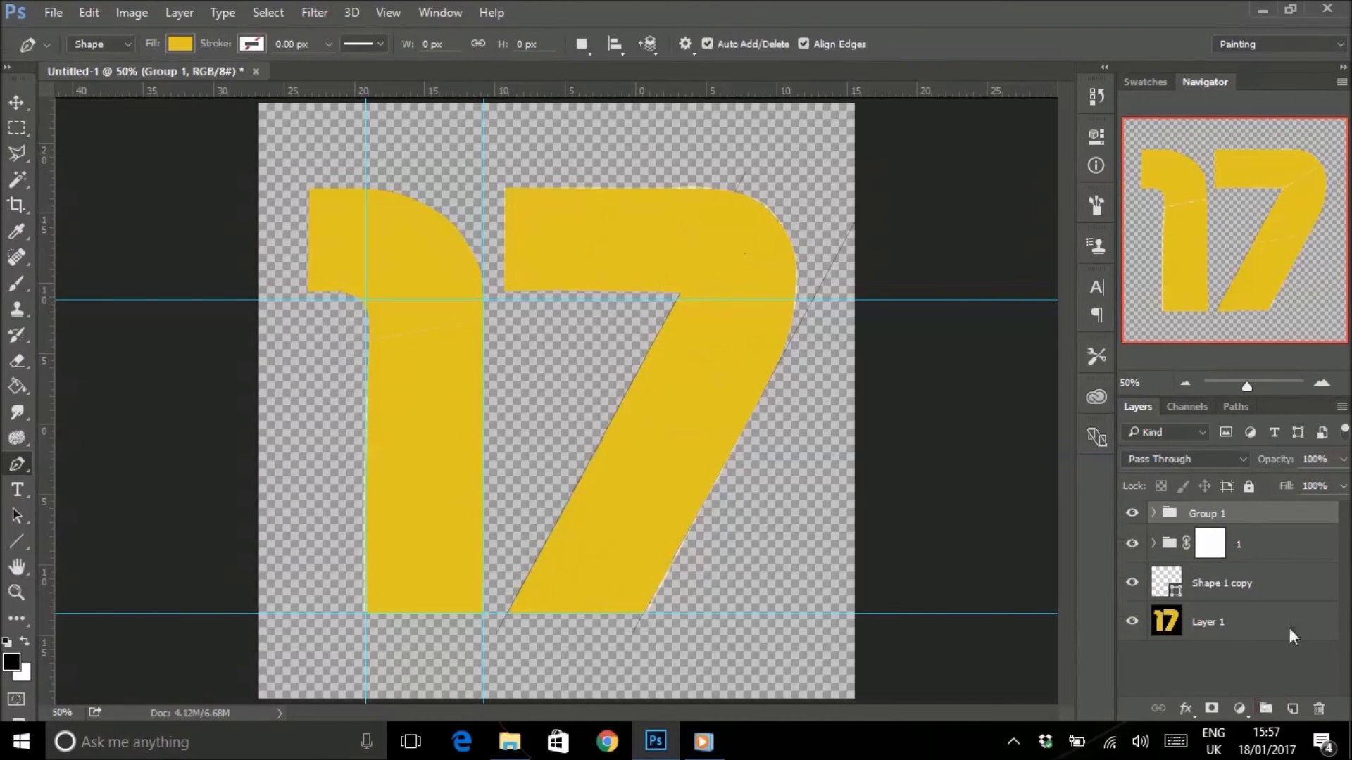
double_click(1197, 514)
type("7")
left_click(1235, 679)
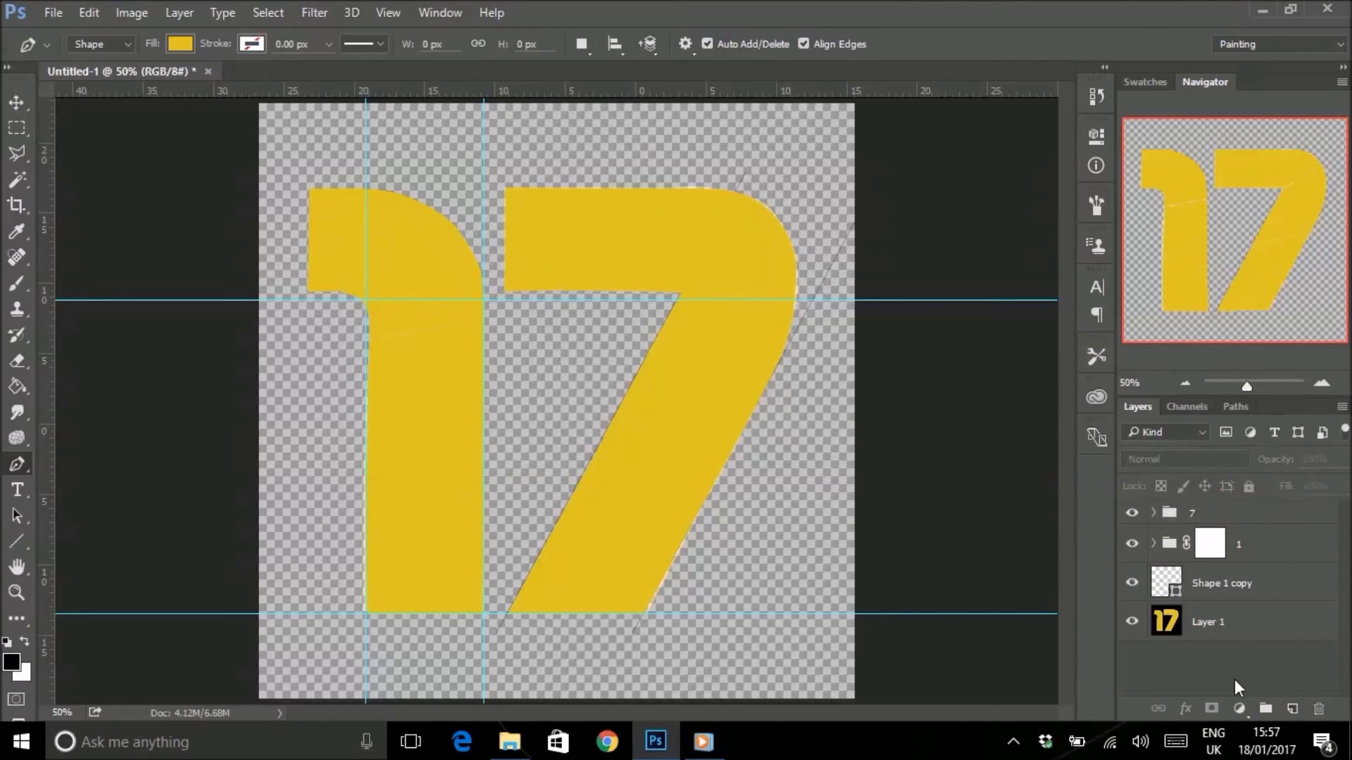
Check the contents of groups 1 and 7 by hiding and showing each group.
left_click(1131, 545)
left_click(1130, 544)
left_click(1131, 545)
left_click(1131, 545)
left_click(1132, 513)
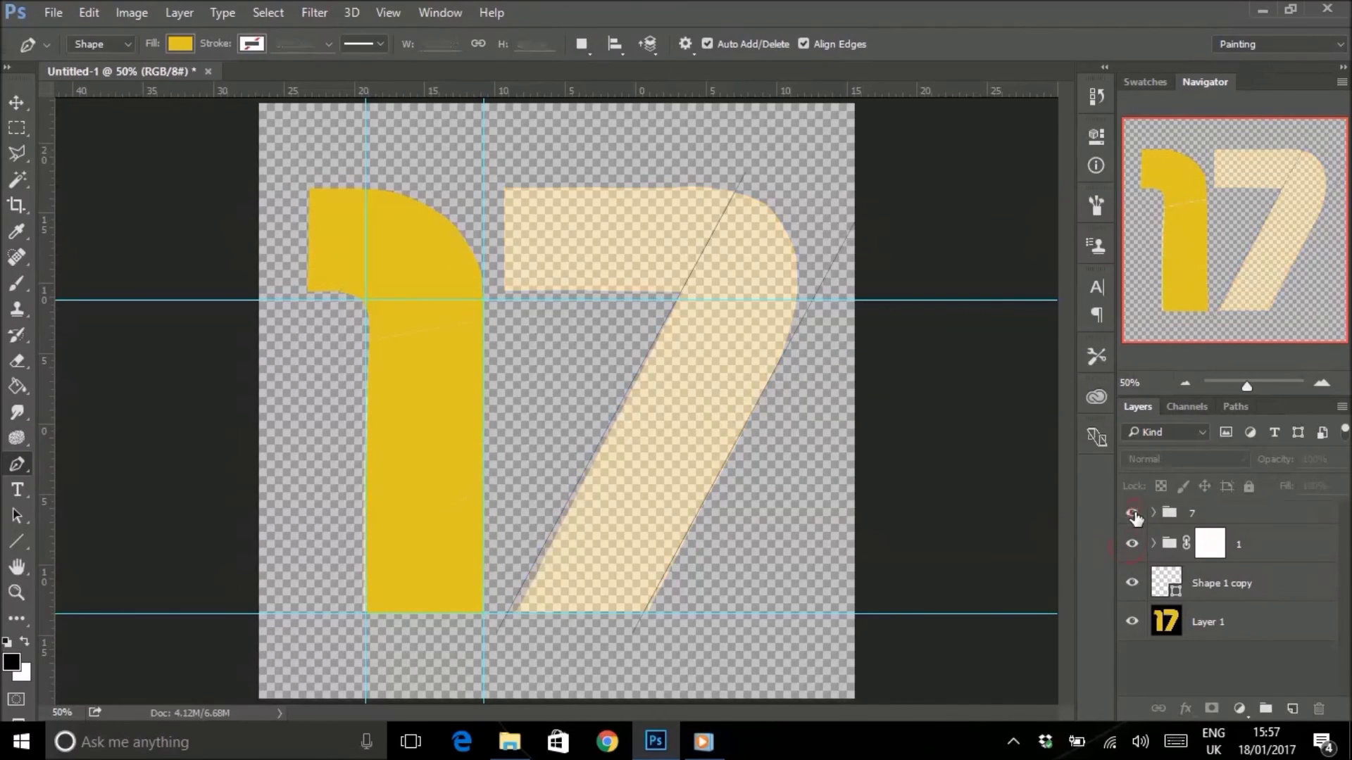
left_click(1133, 513)
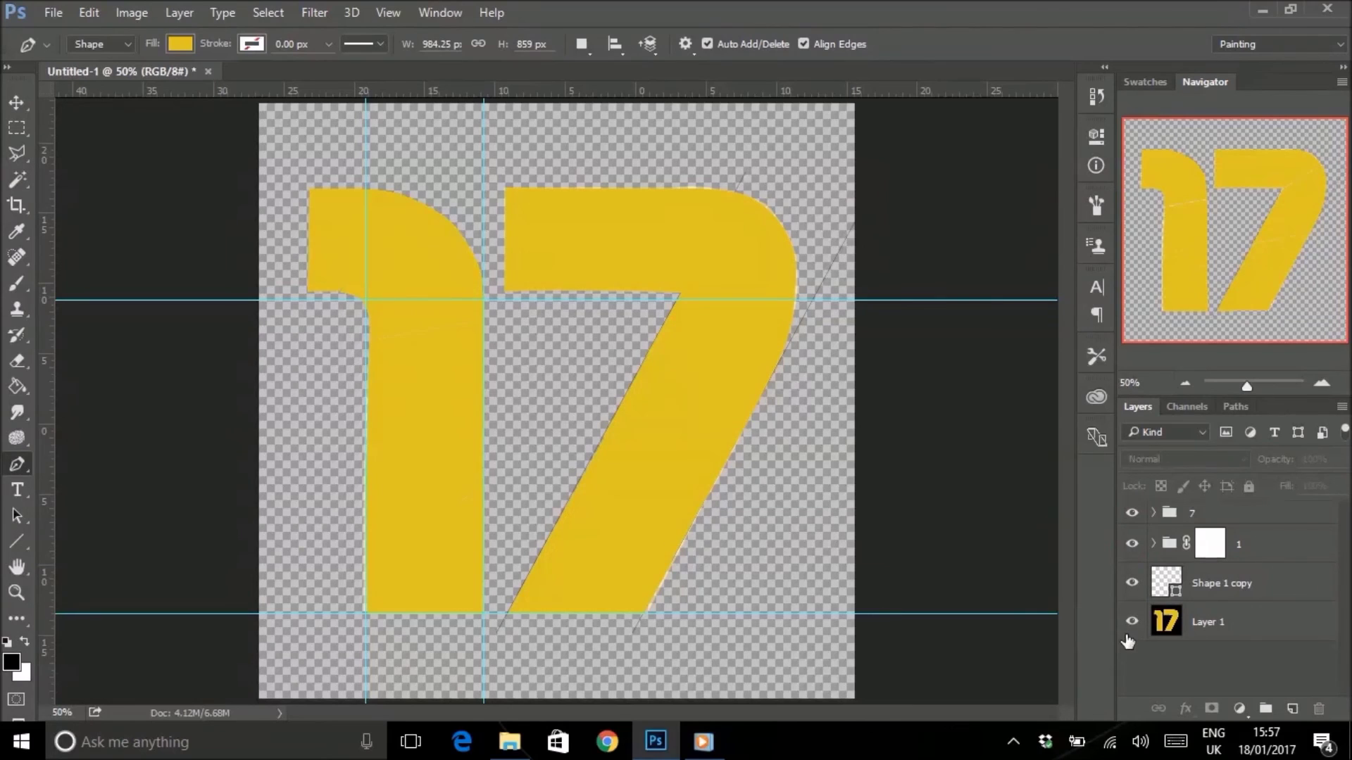
Delete the Shape 1 copy construction lines and the Layer 1 reference image, leaving only groups 1 and 7.
left_click(1260, 586)
left_click(1211, 618)
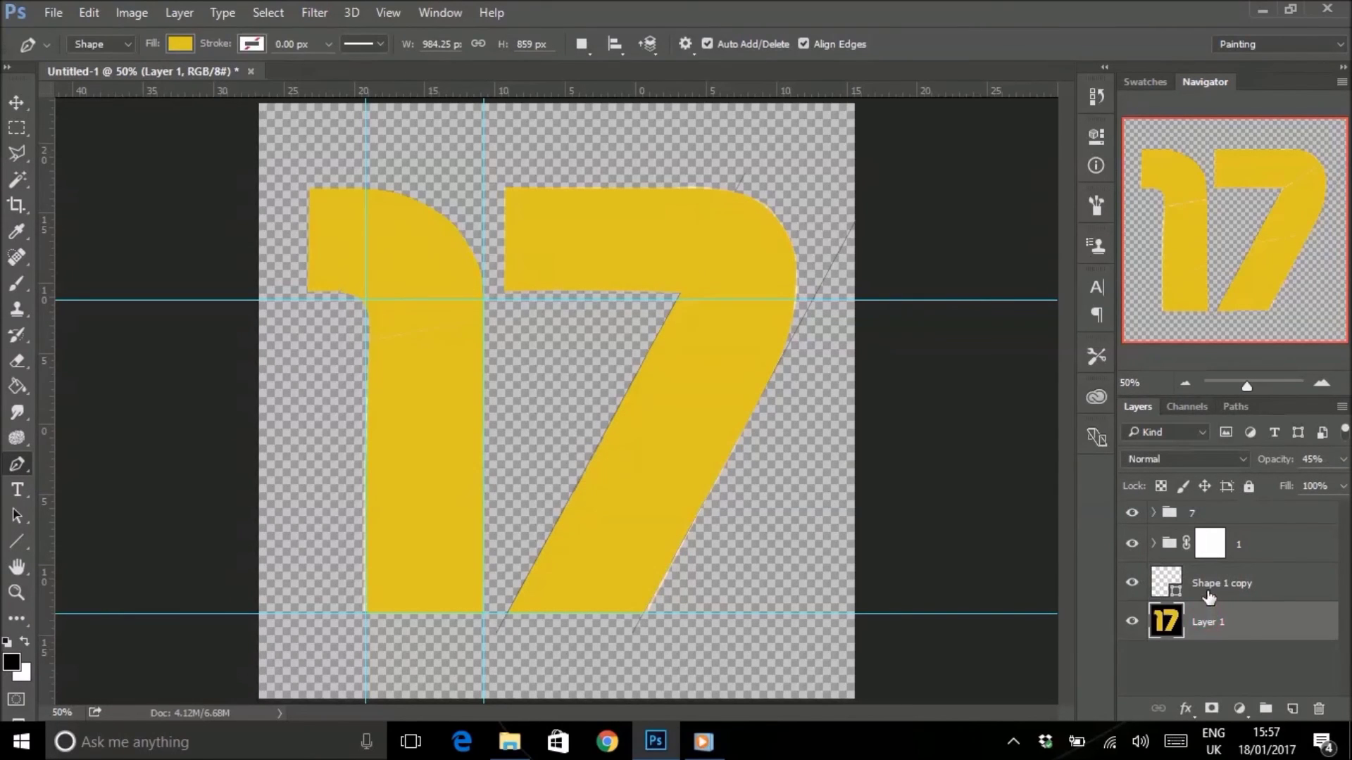
left_click(1209, 596)
left_click(1207, 614)
left_click(1209, 581)
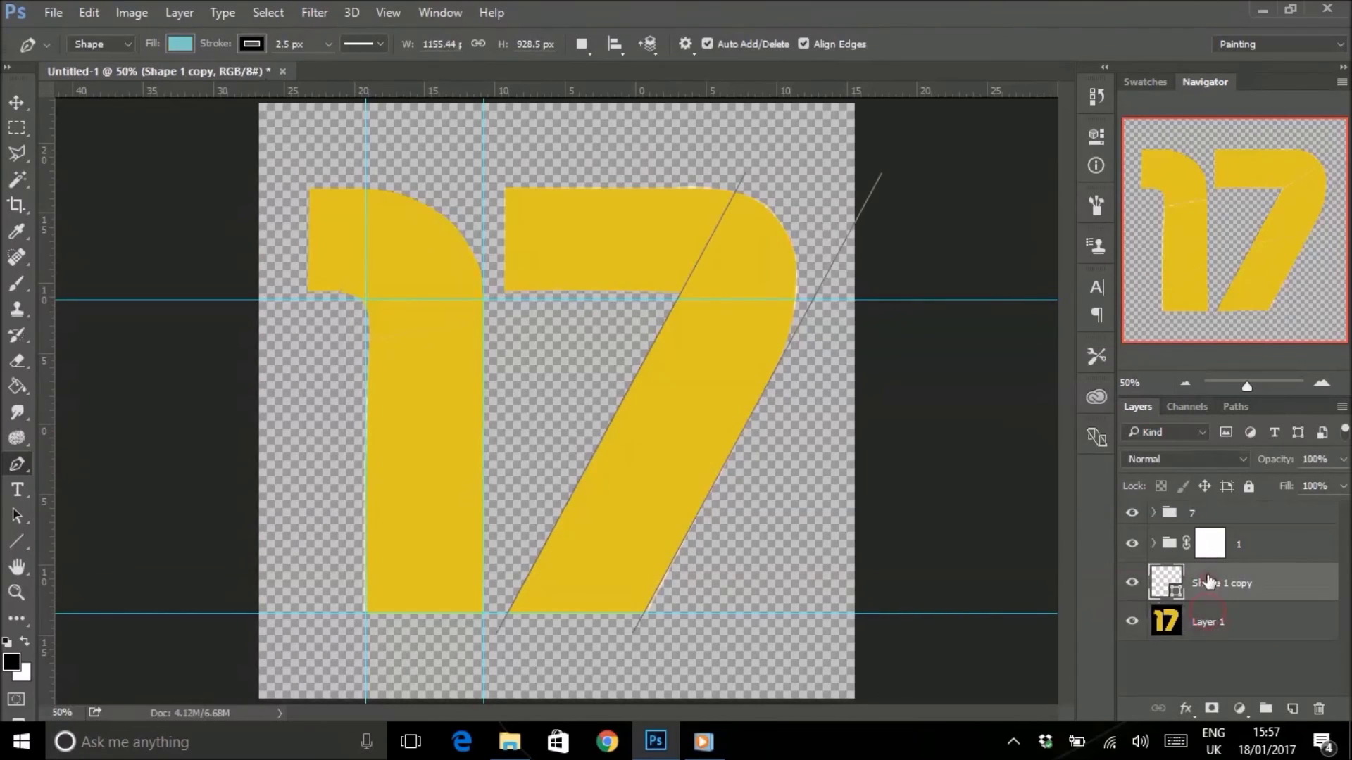
key("Delete")
key("Delete")
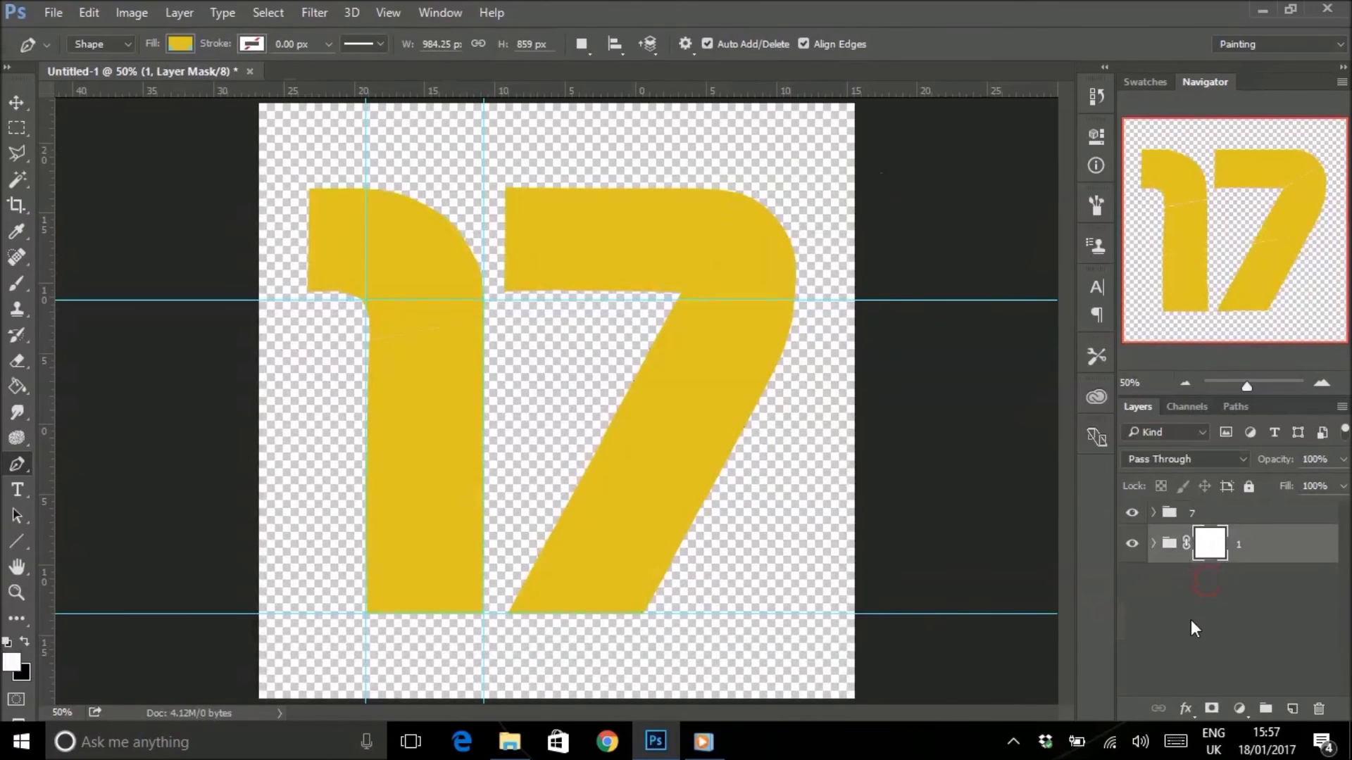
left_click(1178, 640)
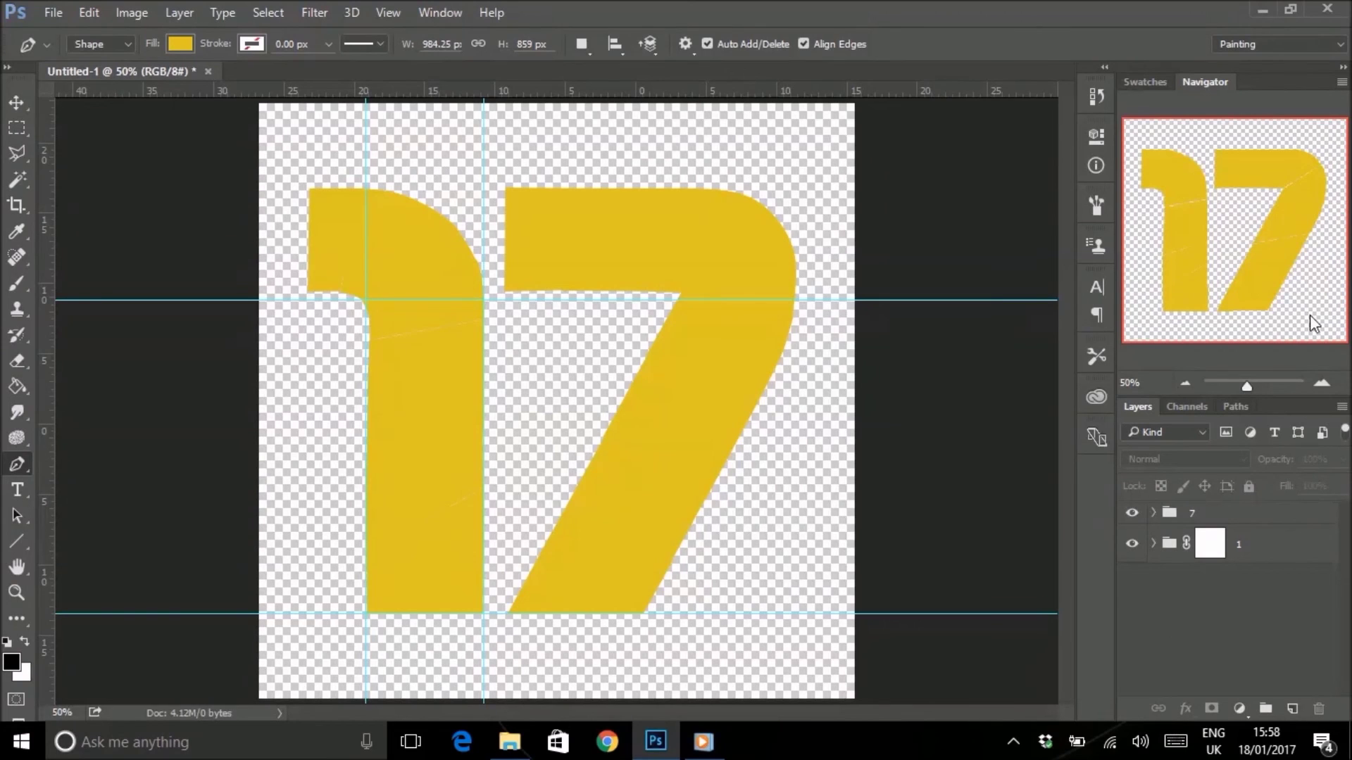
Switch to Windows Media Player and play the Fifa 17 logo2 video to review the finished animation.
left_click(703, 742)
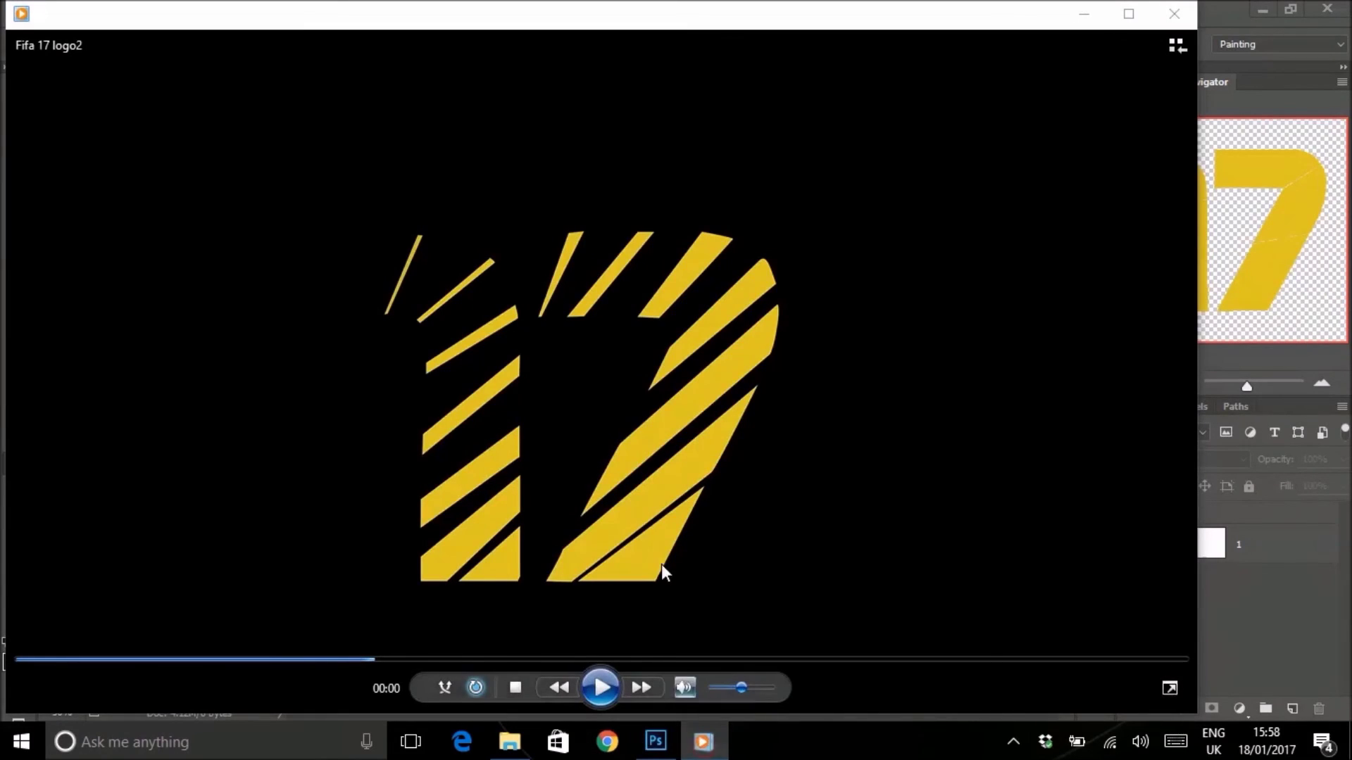
left_click(601, 686)
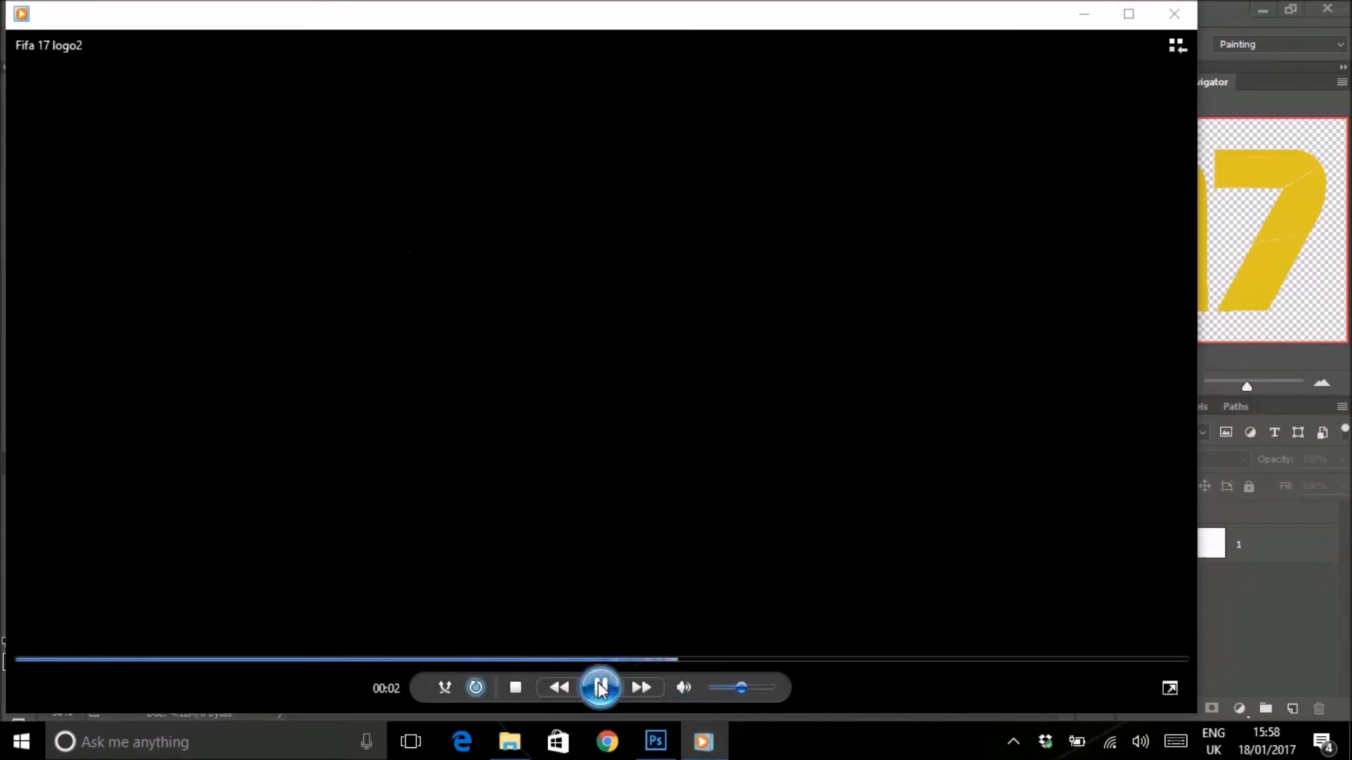